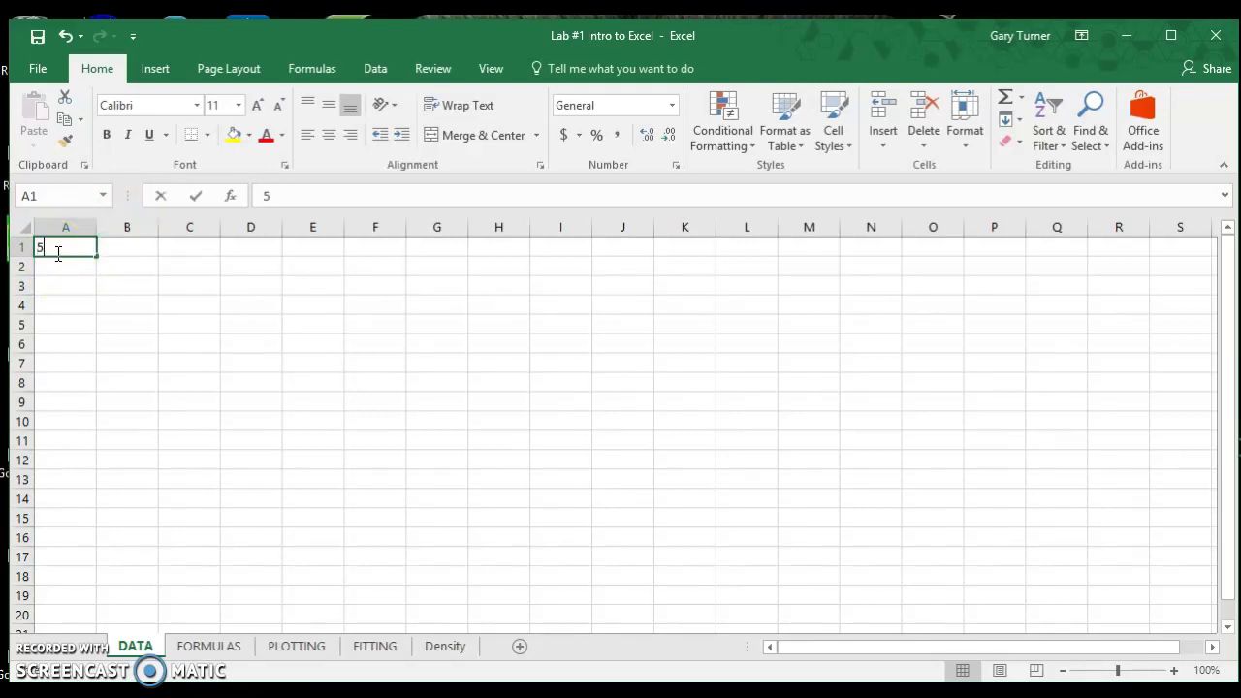
# Step: Enter 5 in cell A1 and 5.1 in cell B1 of the DATA sheet
pyautogui.press('Return')
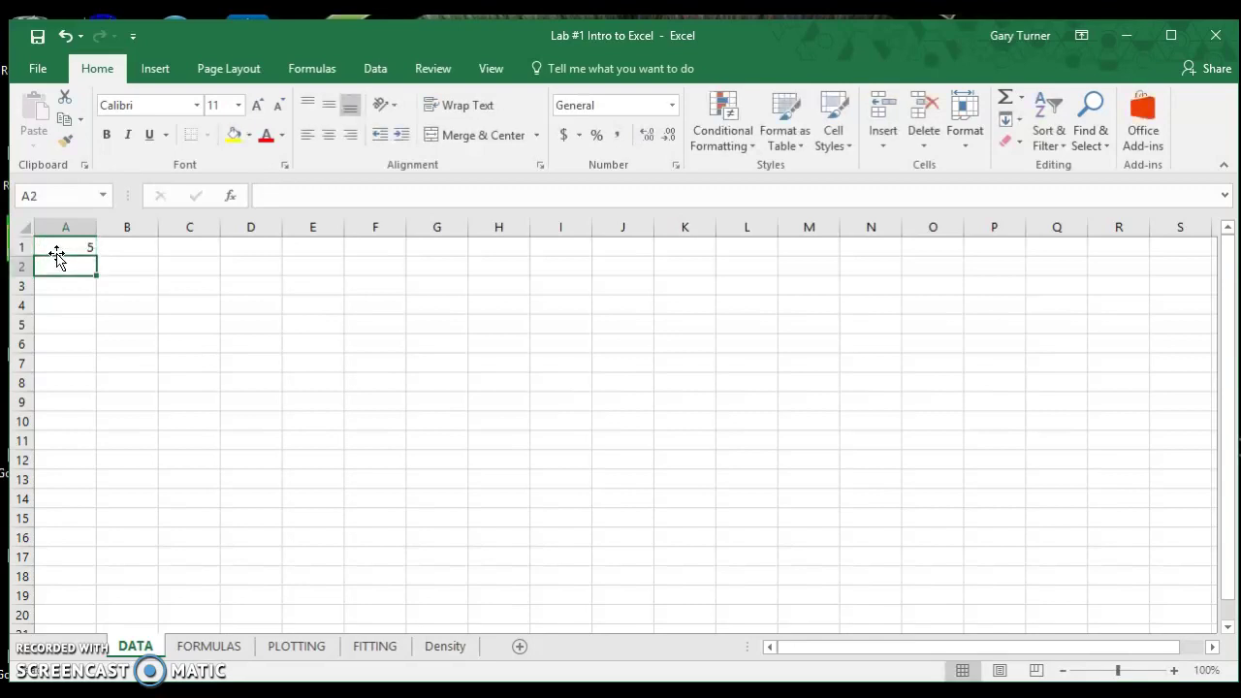
pyautogui.press('Right')
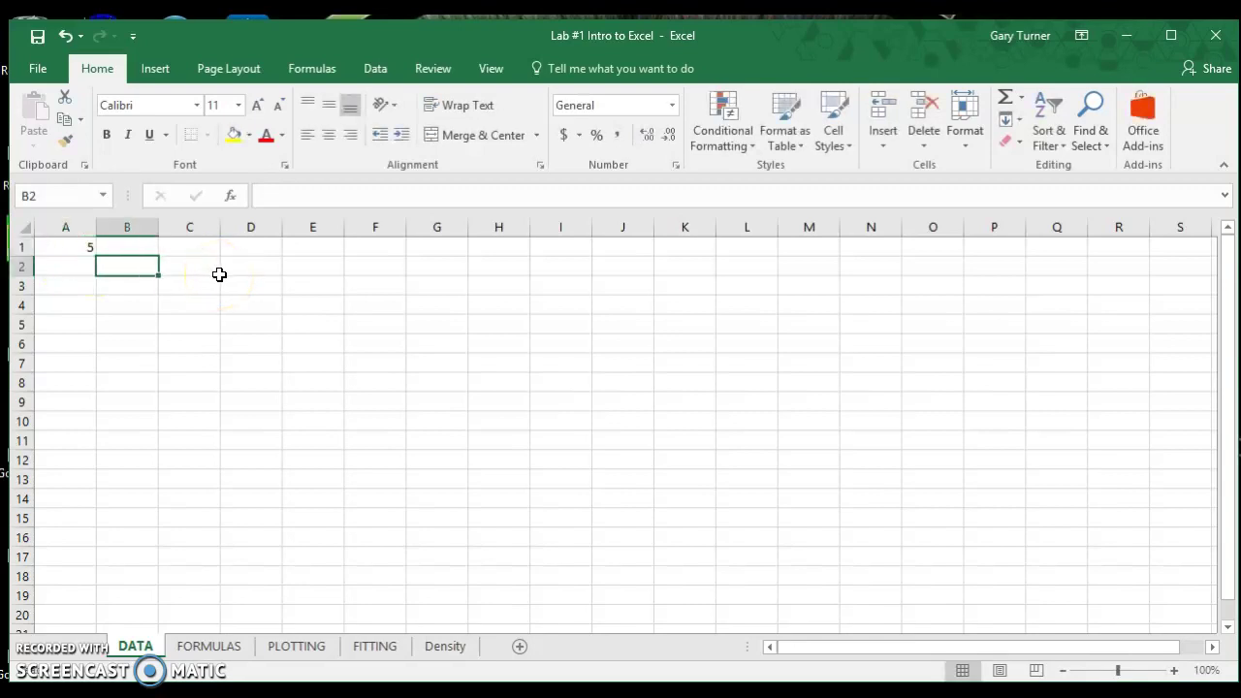
pyautogui.press('Up')
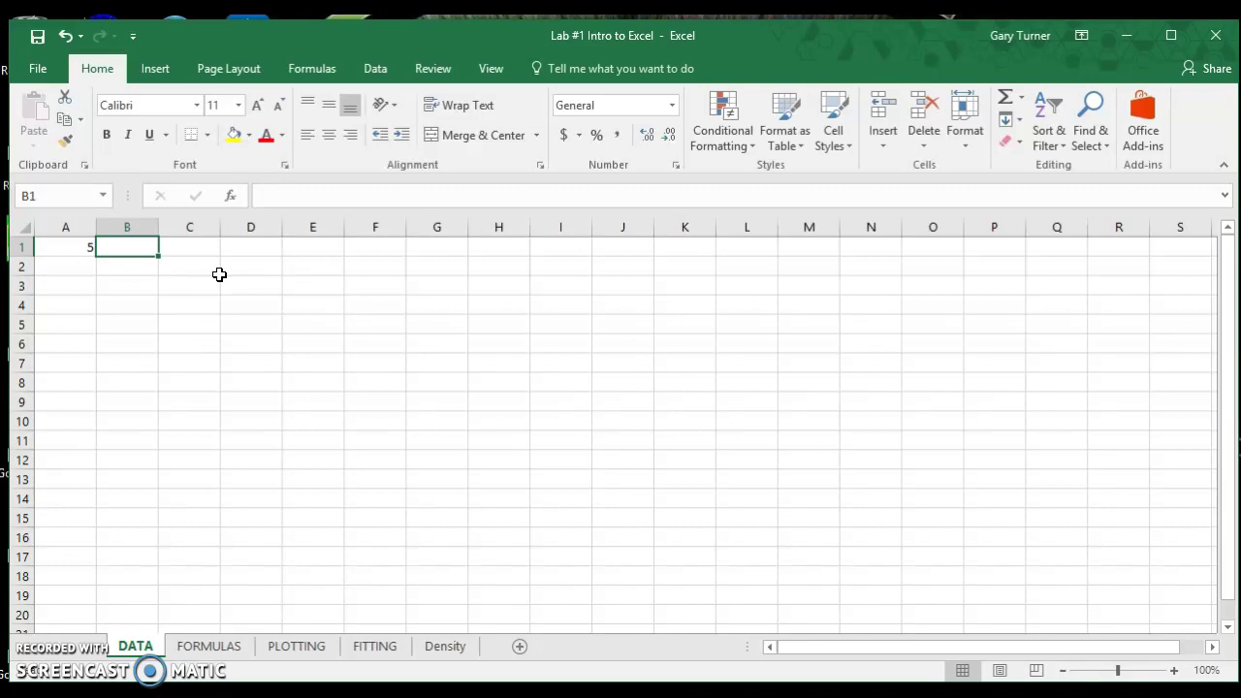
pyautogui.write('5.1')
pyautogui.click(266, 281)
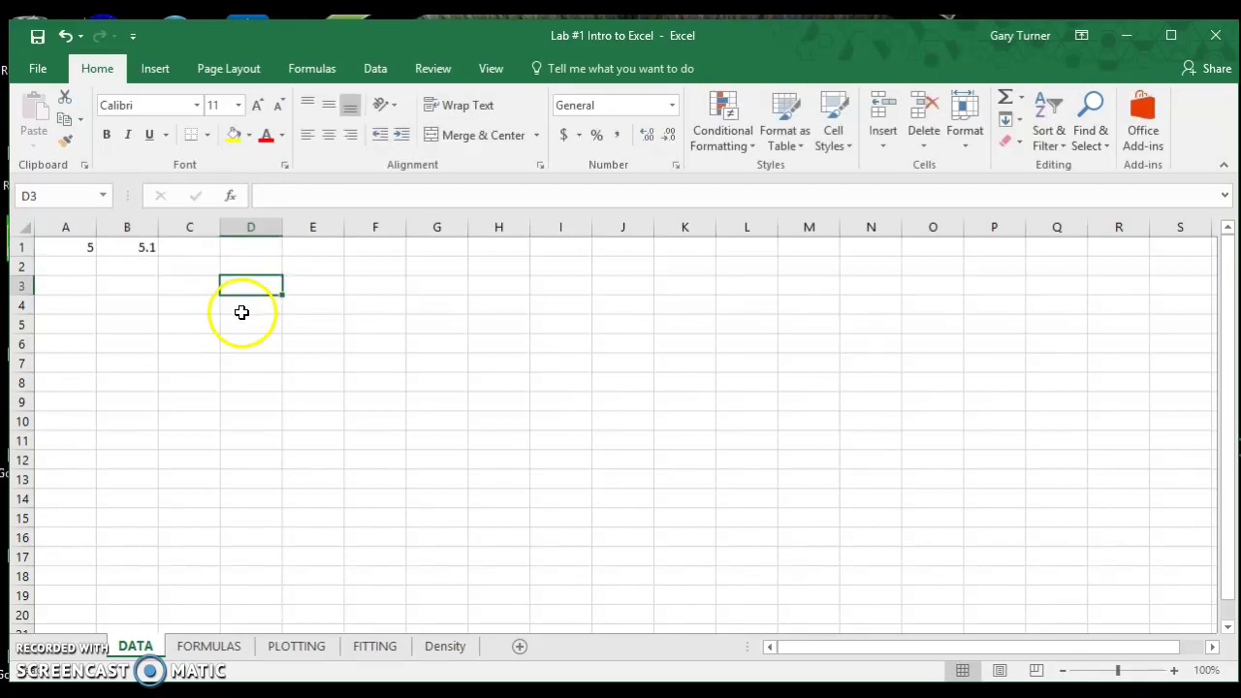
# Step: Clear the trial values from cells A1 and B1
pyautogui.click(130, 245)
pyautogui.click(73, 243)
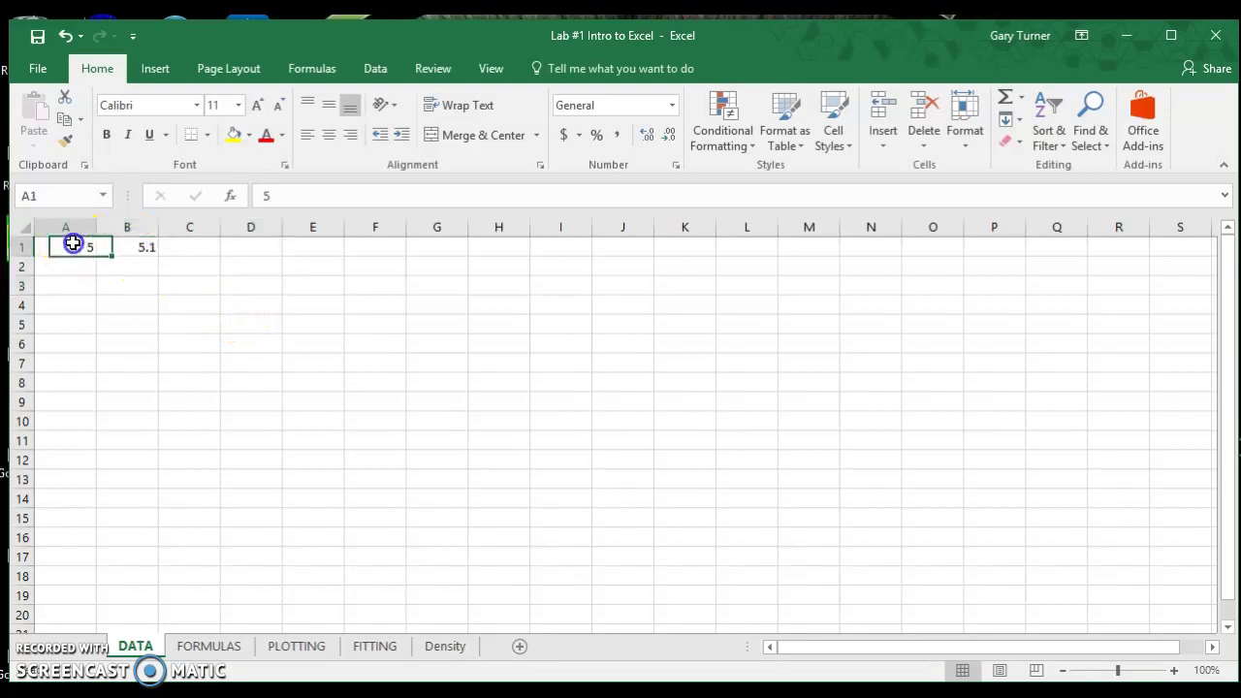
pyautogui.click(145, 245)
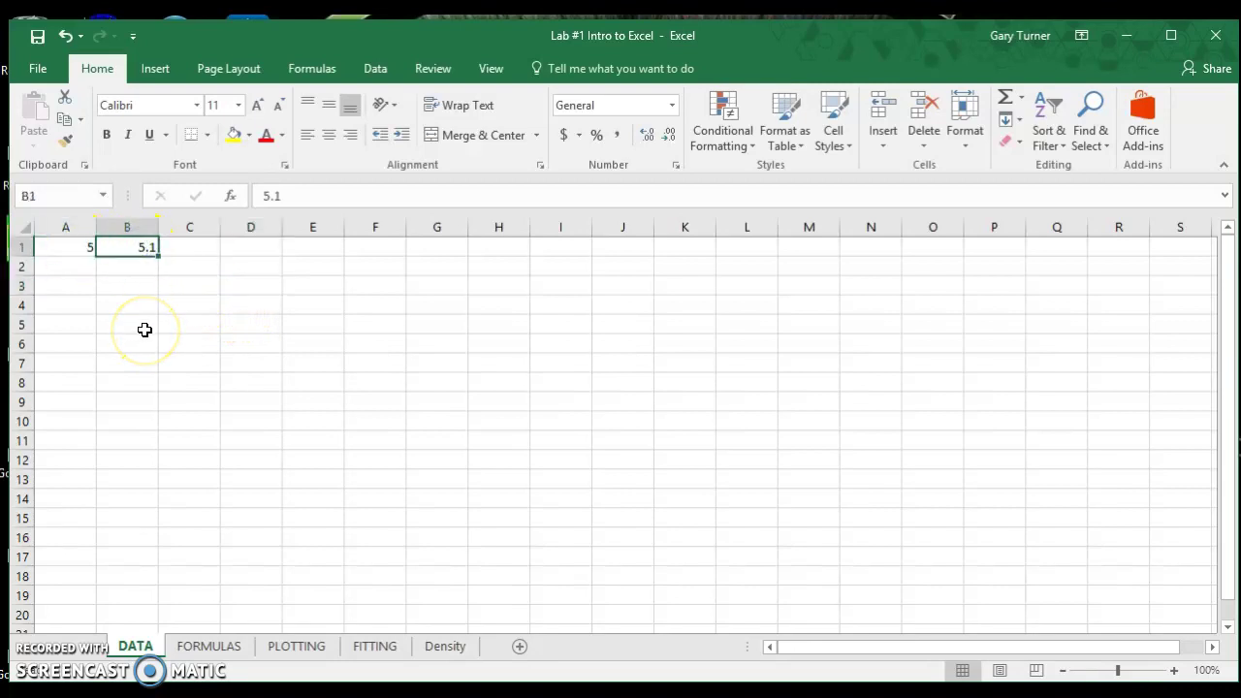
pyautogui.press('BackSpace')
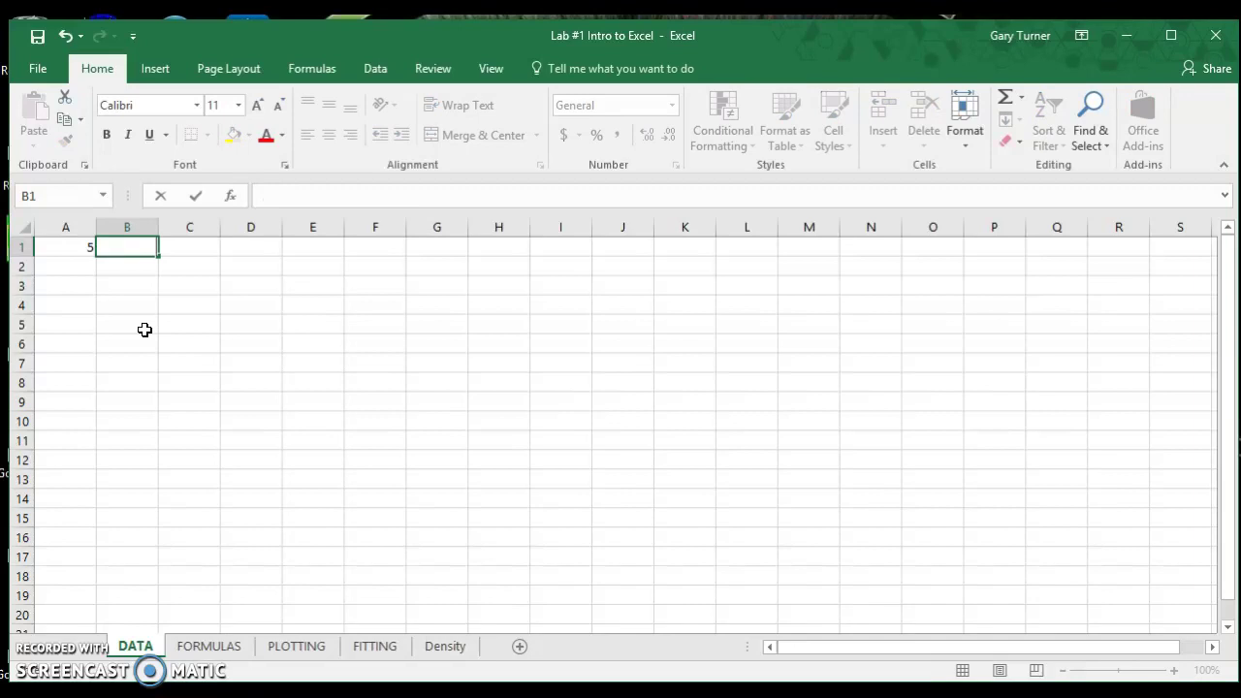
pyautogui.press('Left')
pyautogui.click(180, 309)
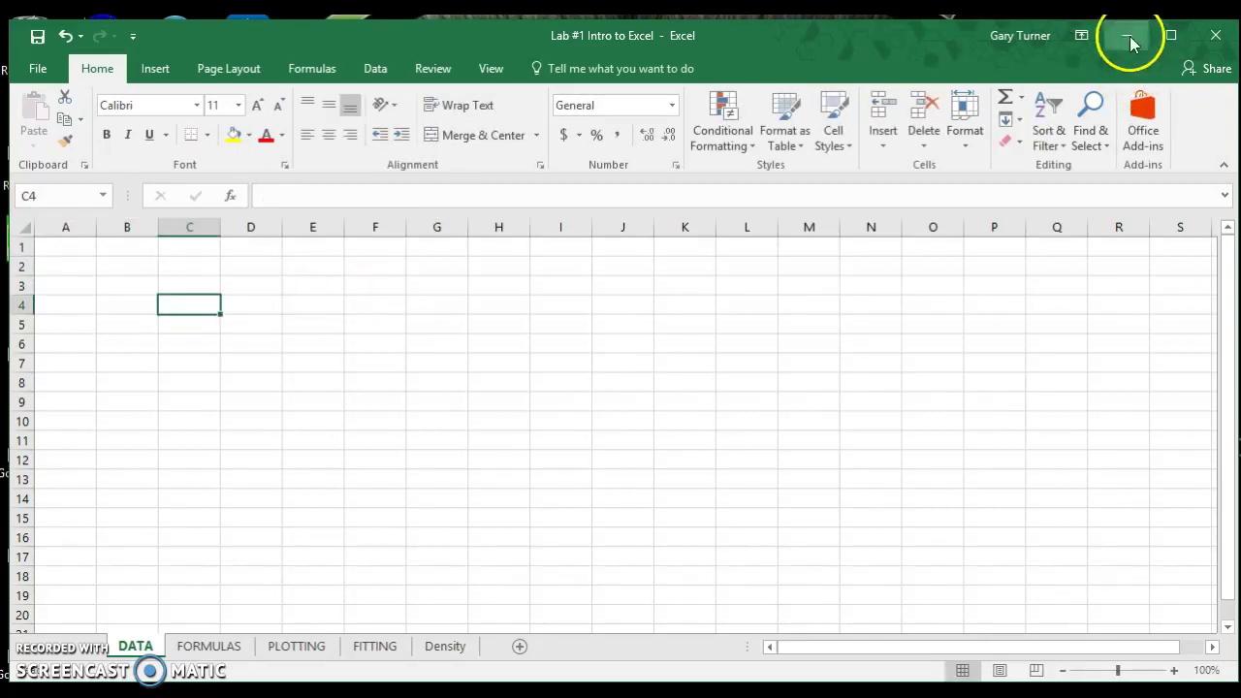
# Step: Open the Lab #1 Data text file from the desktop in Notepad and copy both columns of numbers
pyautogui.click(1128, 39)
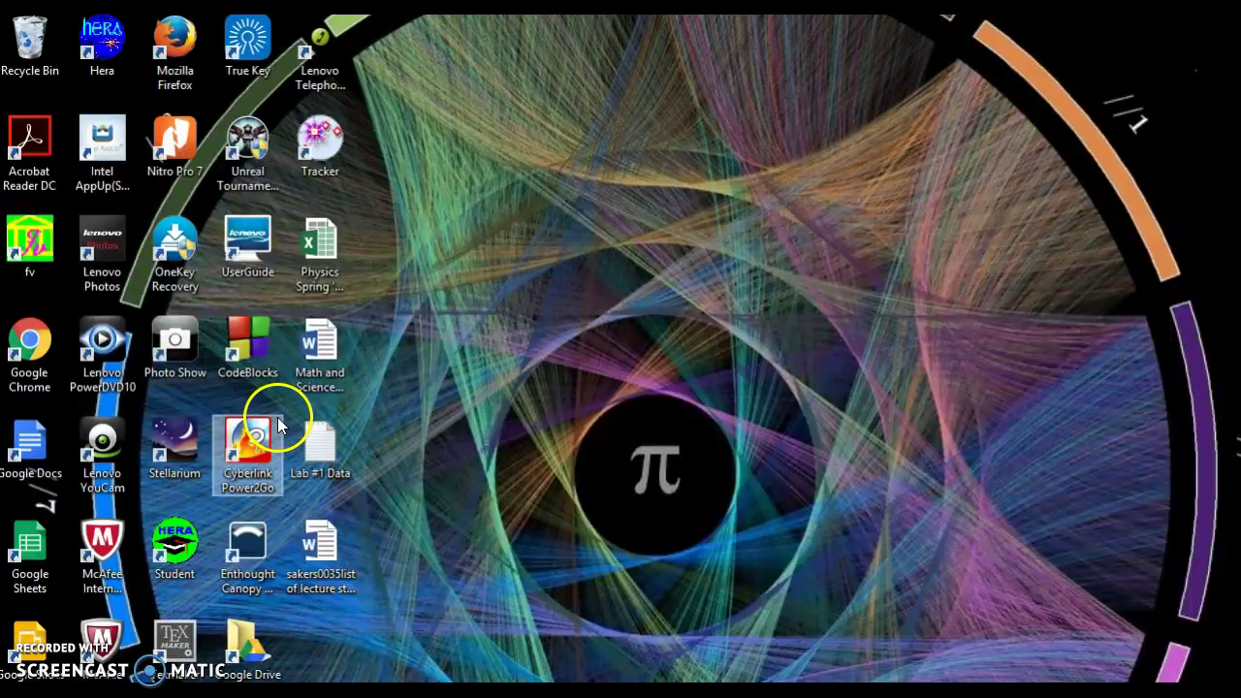
pyautogui.doubleClick(313, 444)
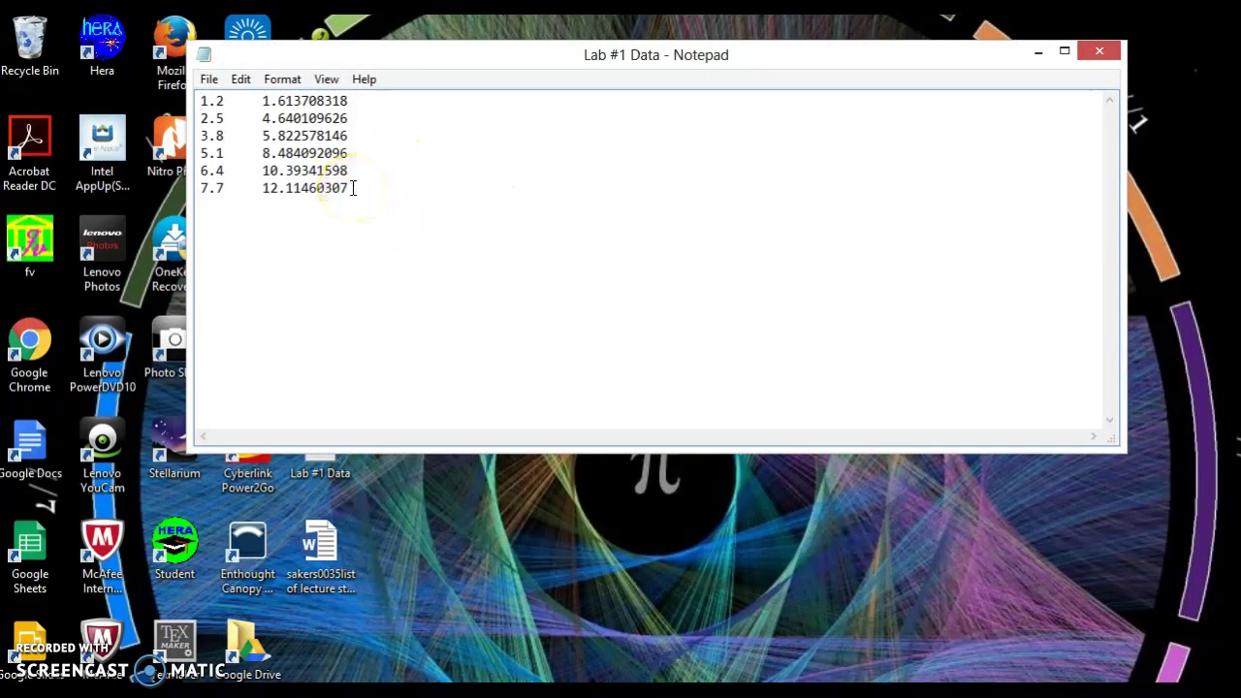
pyautogui.moveTo(353, 189); pyautogui.dragTo(214, 91)
pyautogui.click(222, 100)
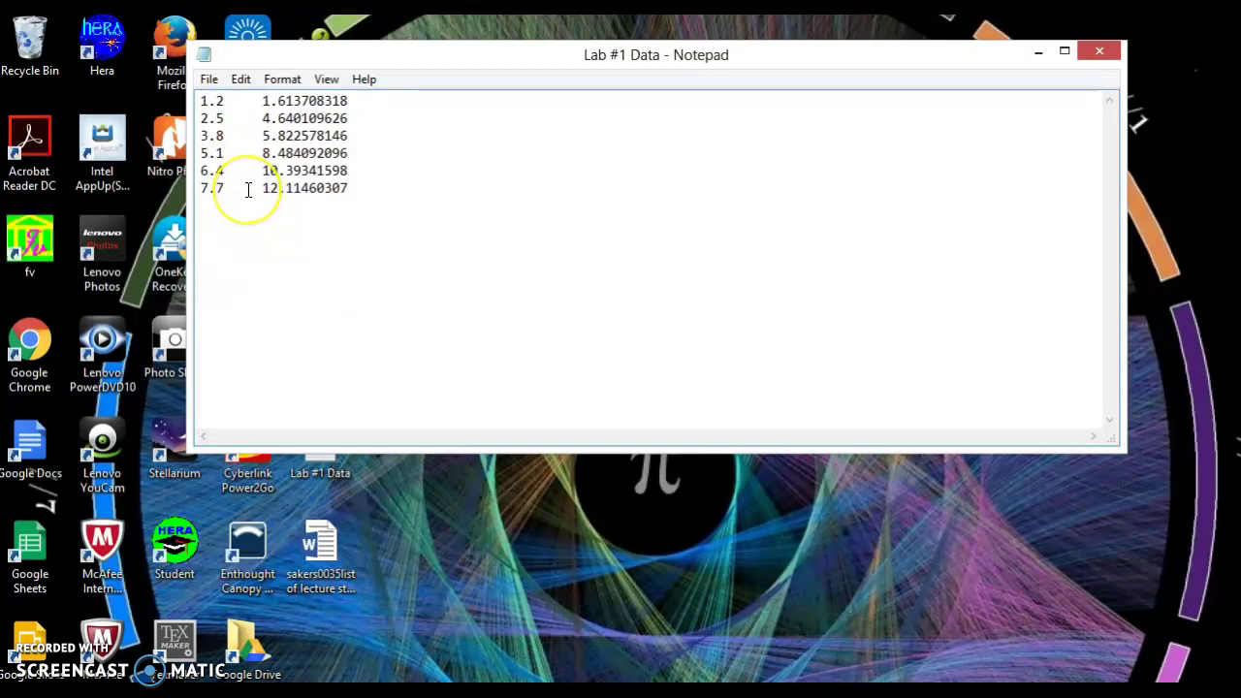
pyautogui.click(225, 100)
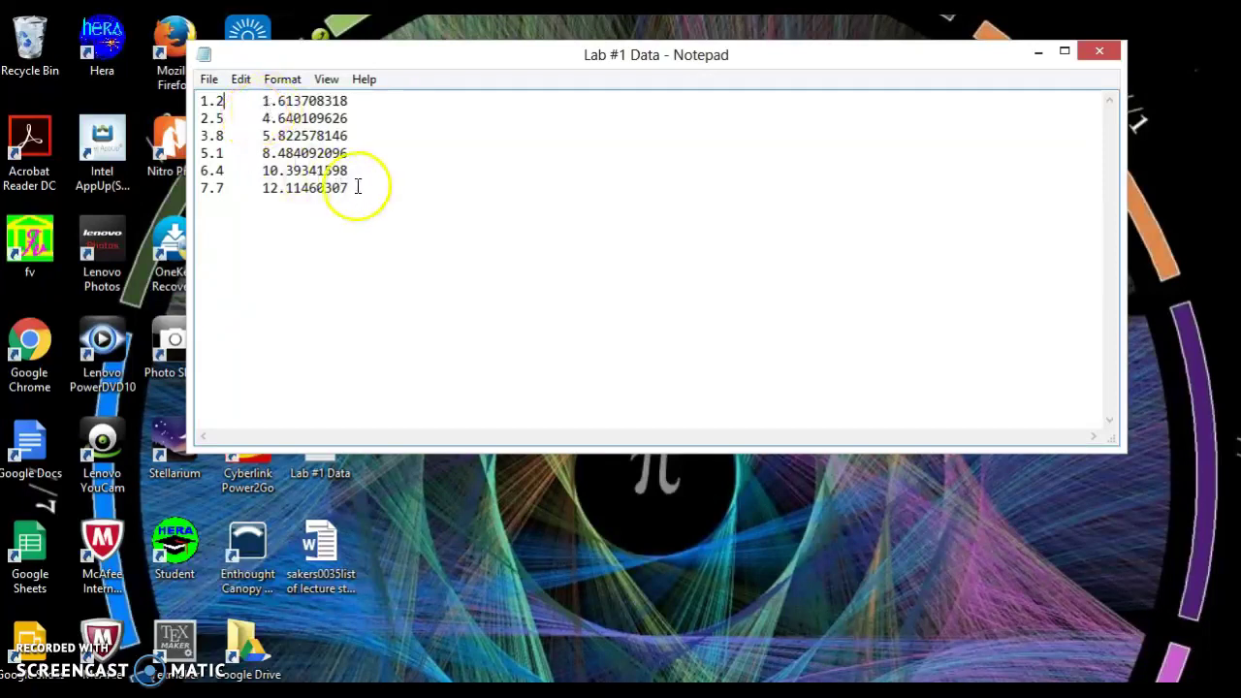
pyautogui.moveTo(347, 187); pyautogui.dragTo(190, 89)
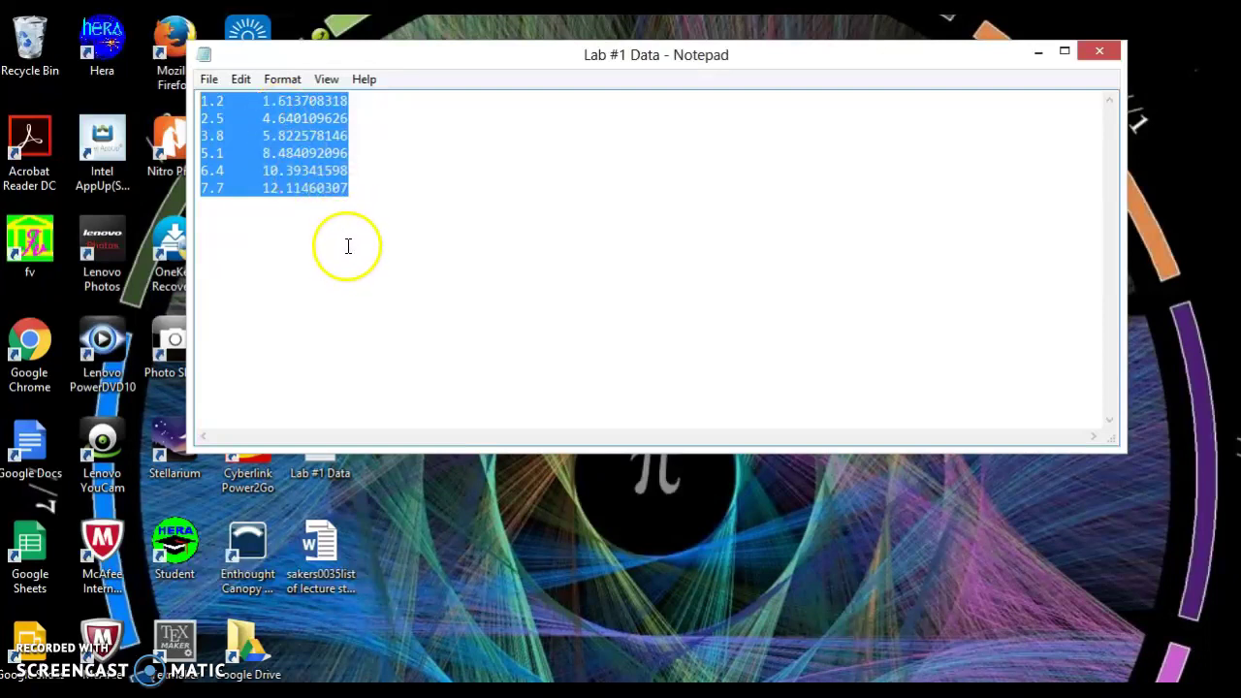
# Step: Switch back to the Lab #1 Intro to Excel workbook and paste the copied two-column data at cell A1 of the DATA sheet
pyautogui.click(1037, 51)
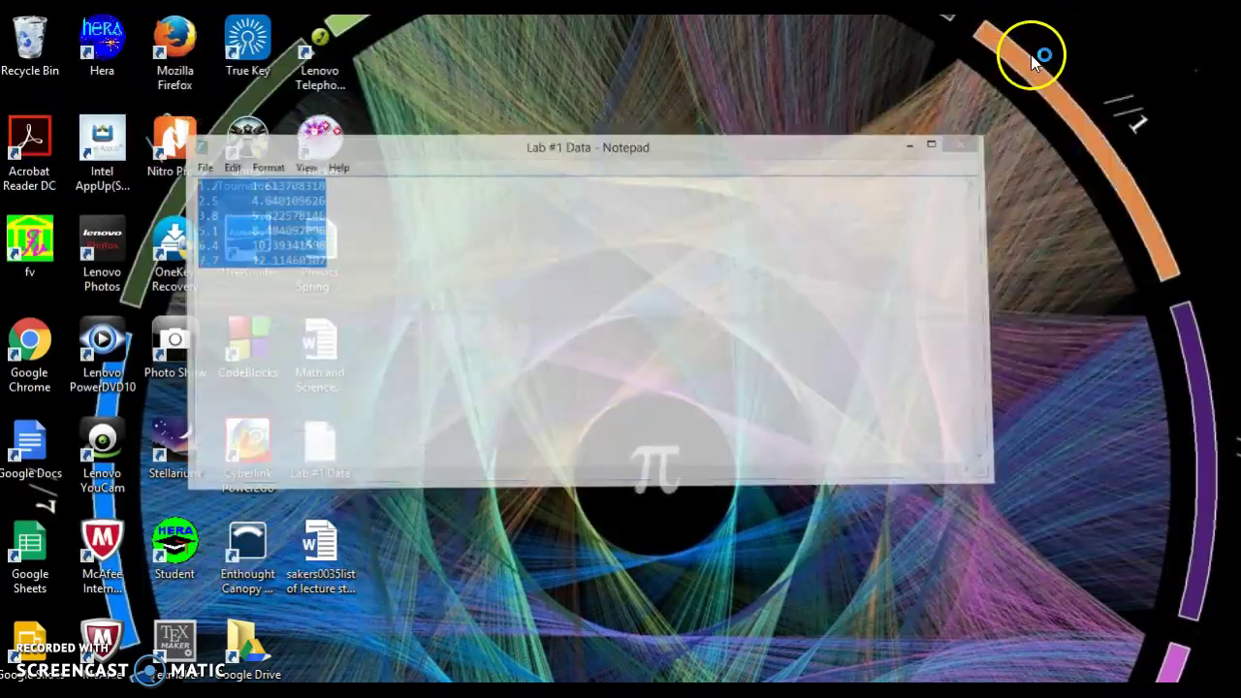
pyautogui.moveTo(646, 642)
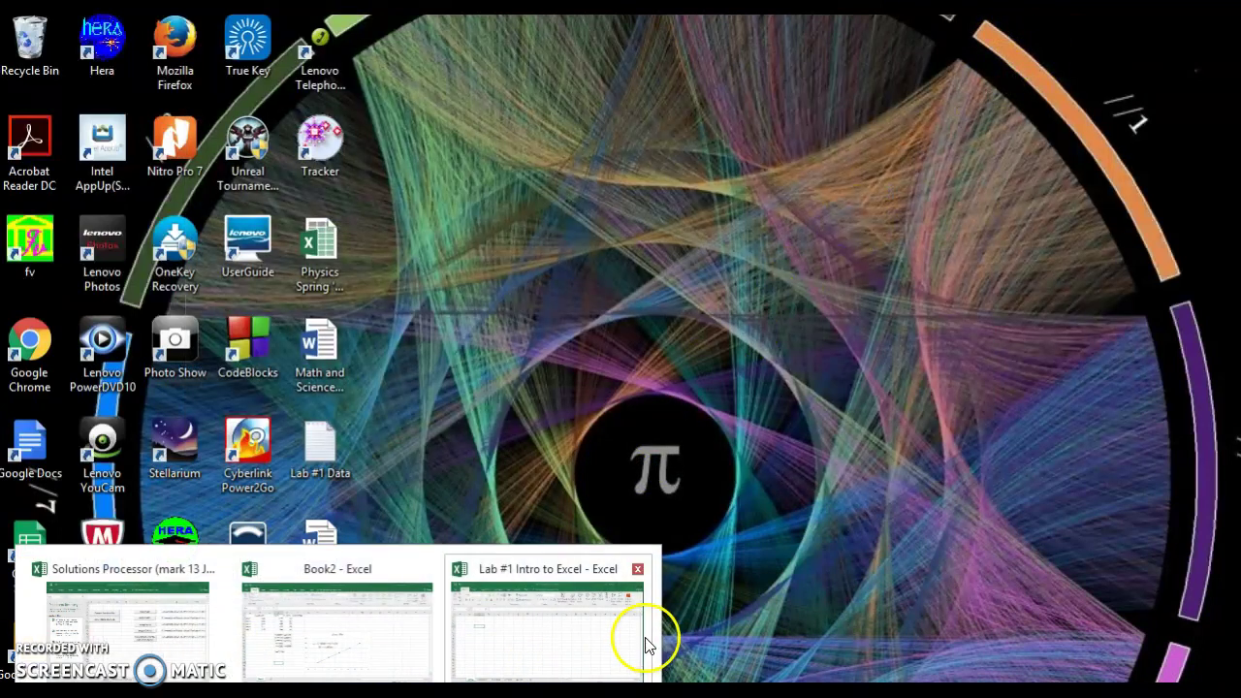
pyautogui.click(543, 573)
pyautogui.click(69, 249)
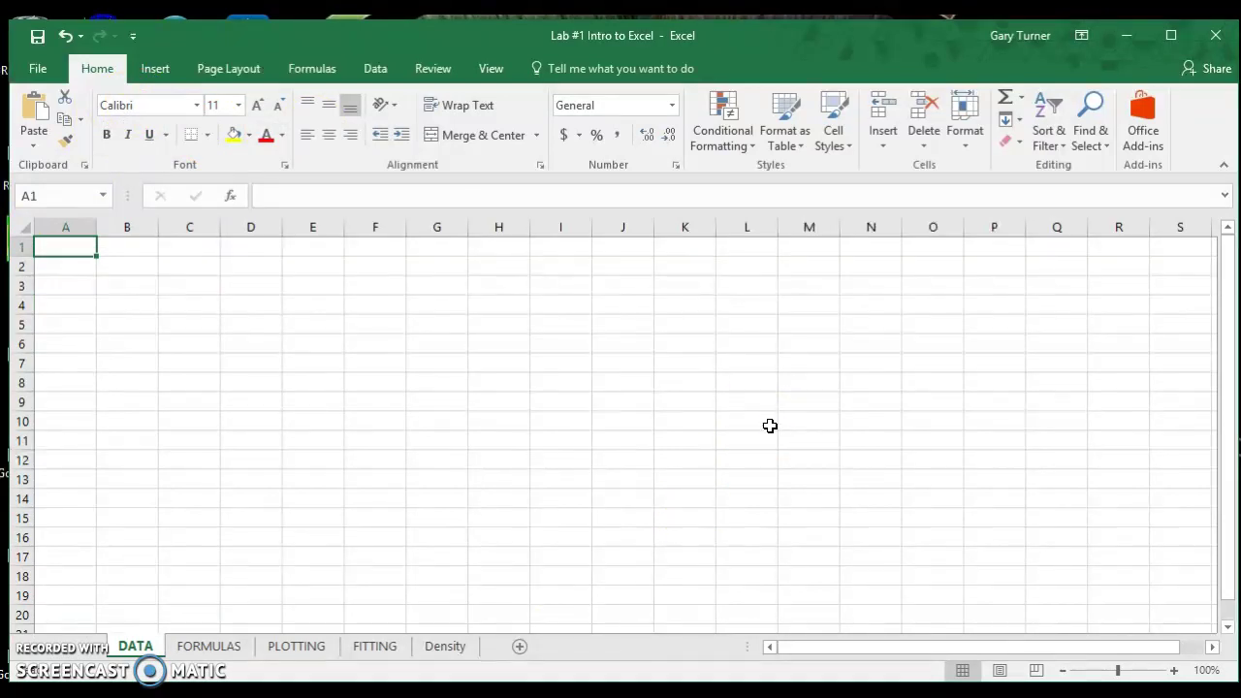
pyautogui.write('1.2\t1.613708 2.5\t4.64011 3.8\t5.822578 5.1\t8.484092 6.4\t10.39342 7.7\t12.1146')
pyautogui.click(502, 394)
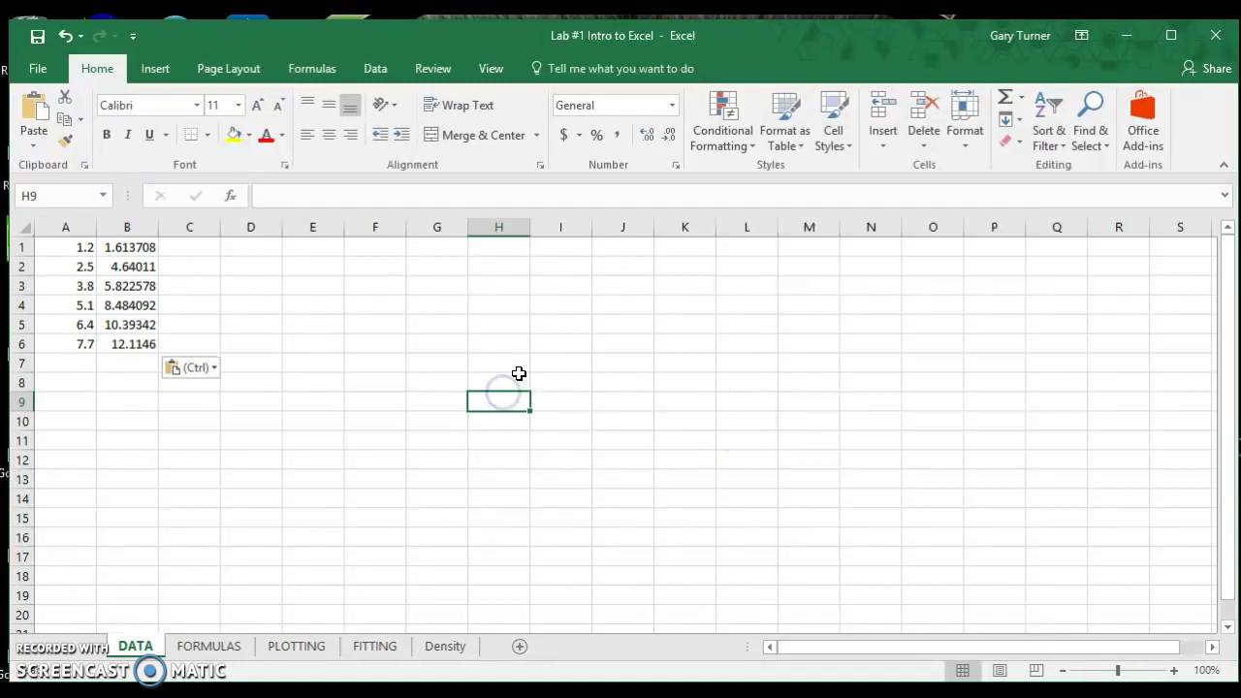
pyautogui.click(249, 436)
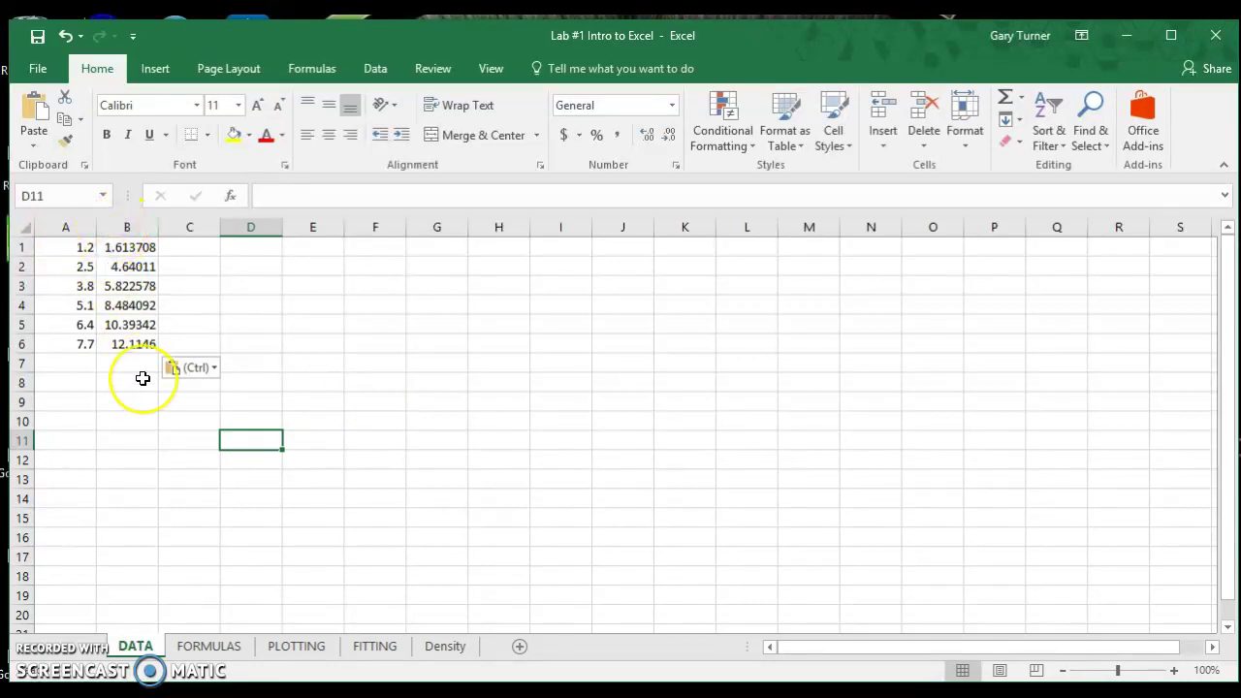
# Step: Format columns A and B with the Number category and 3 decimal places
pyautogui.moveTo(66, 226); pyautogui.dragTo(117, 229)
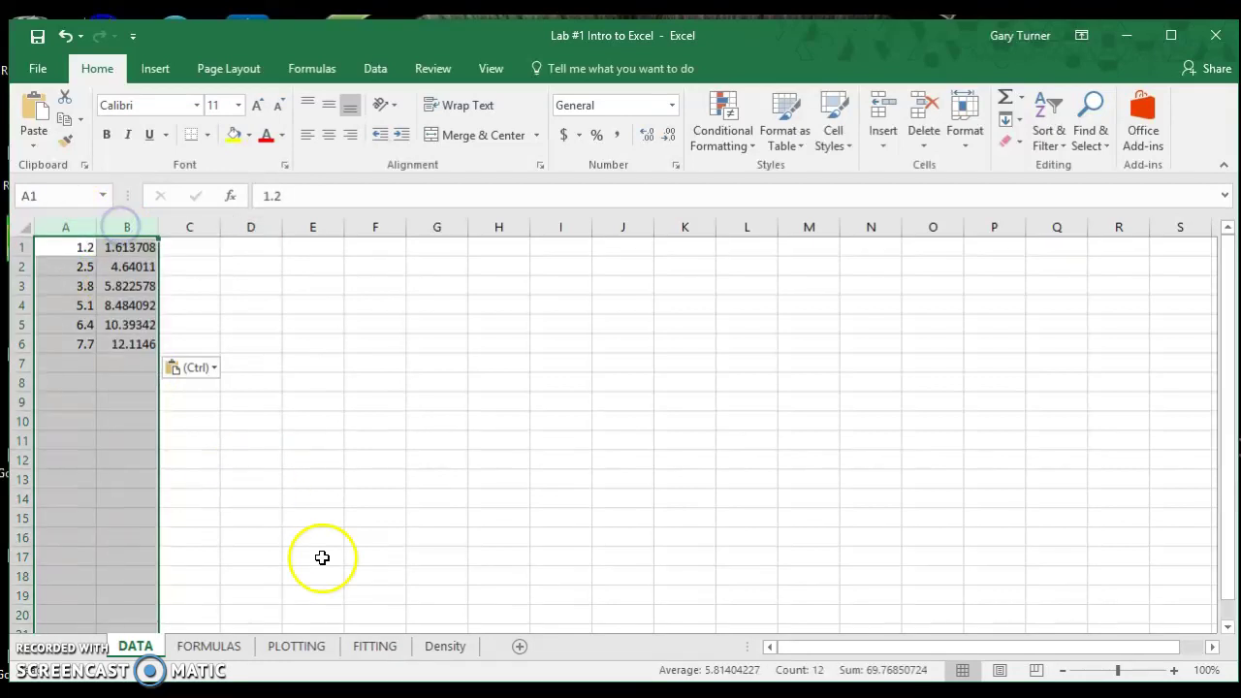
pyautogui.click(322, 462)
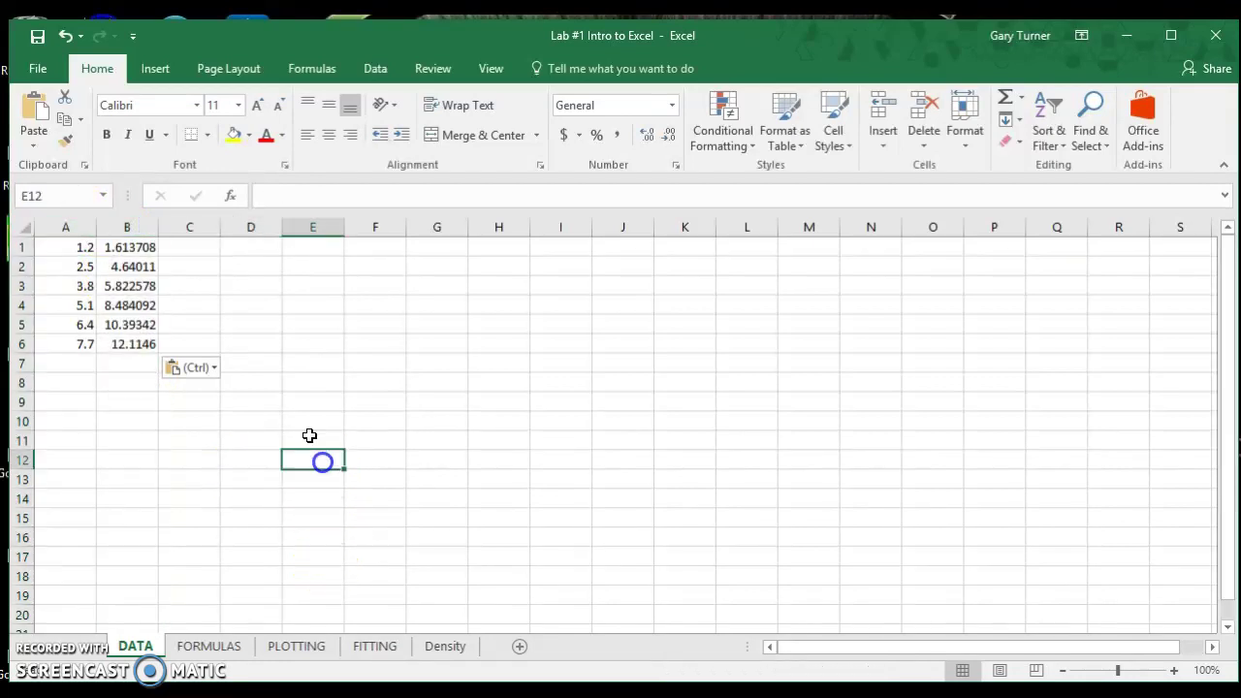
pyautogui.click(72, 223)
pyautogui.click(75, 225)
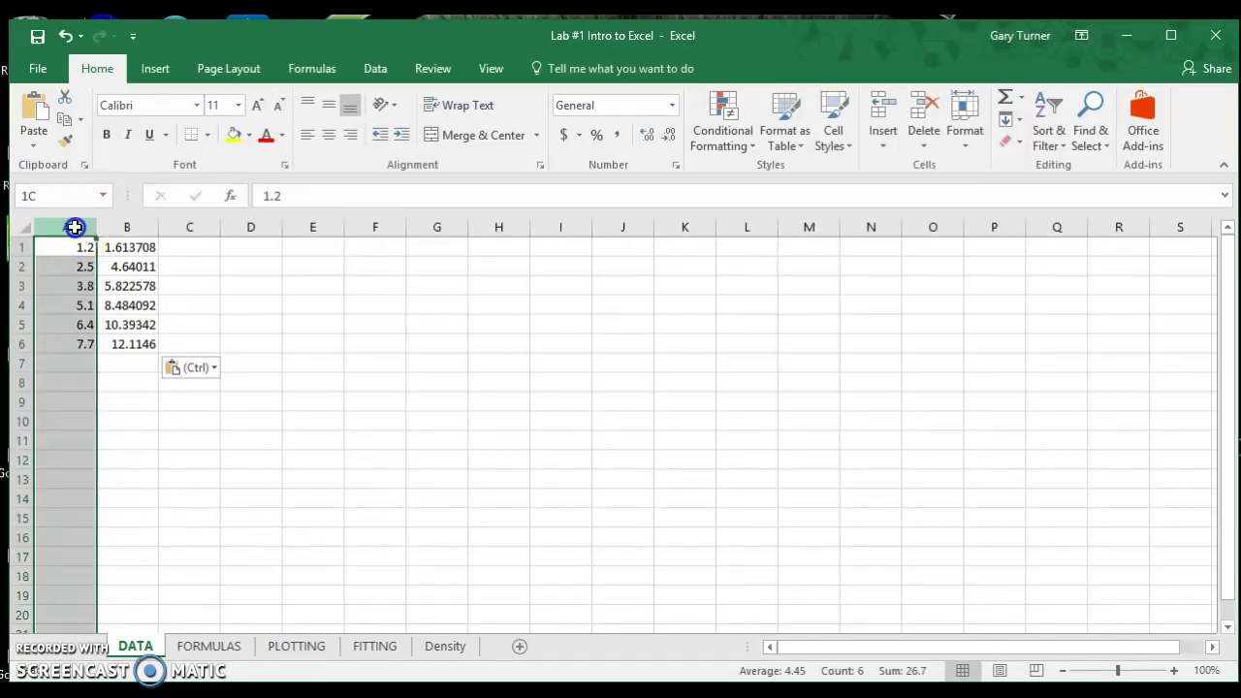
pyautogui.moveTo(92, 225); pyautogui.dragTo(128, 224)
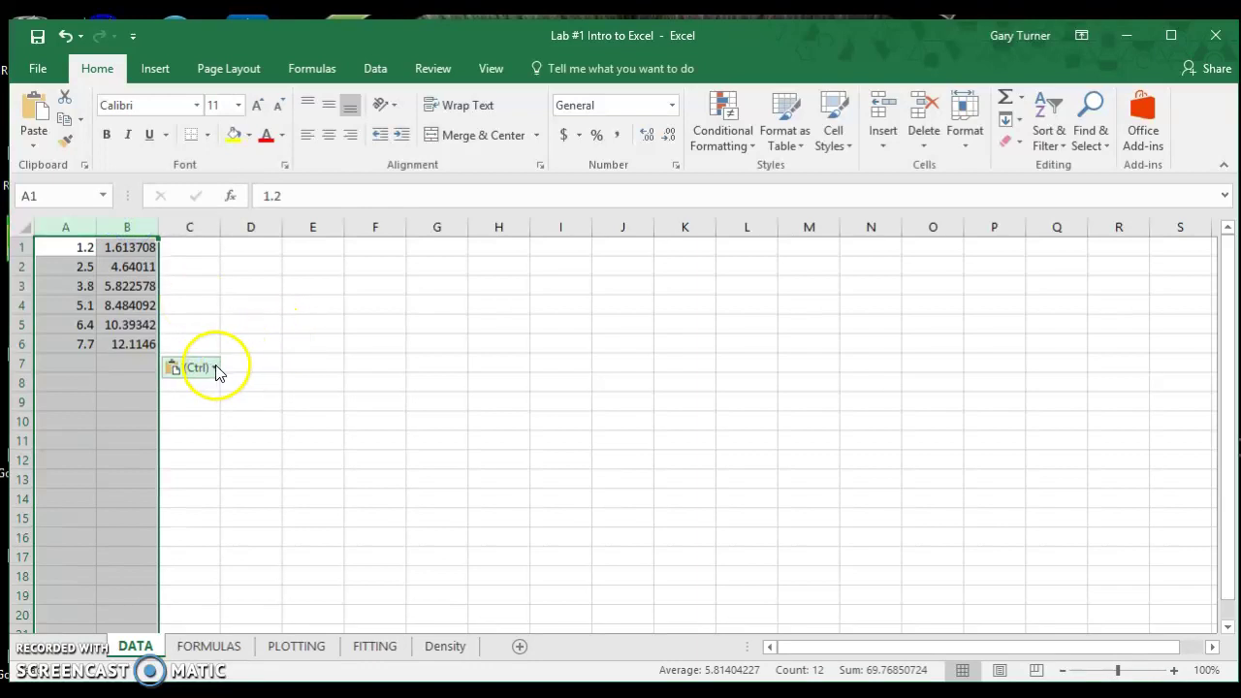
pyautogui.rightClick(115, 342)
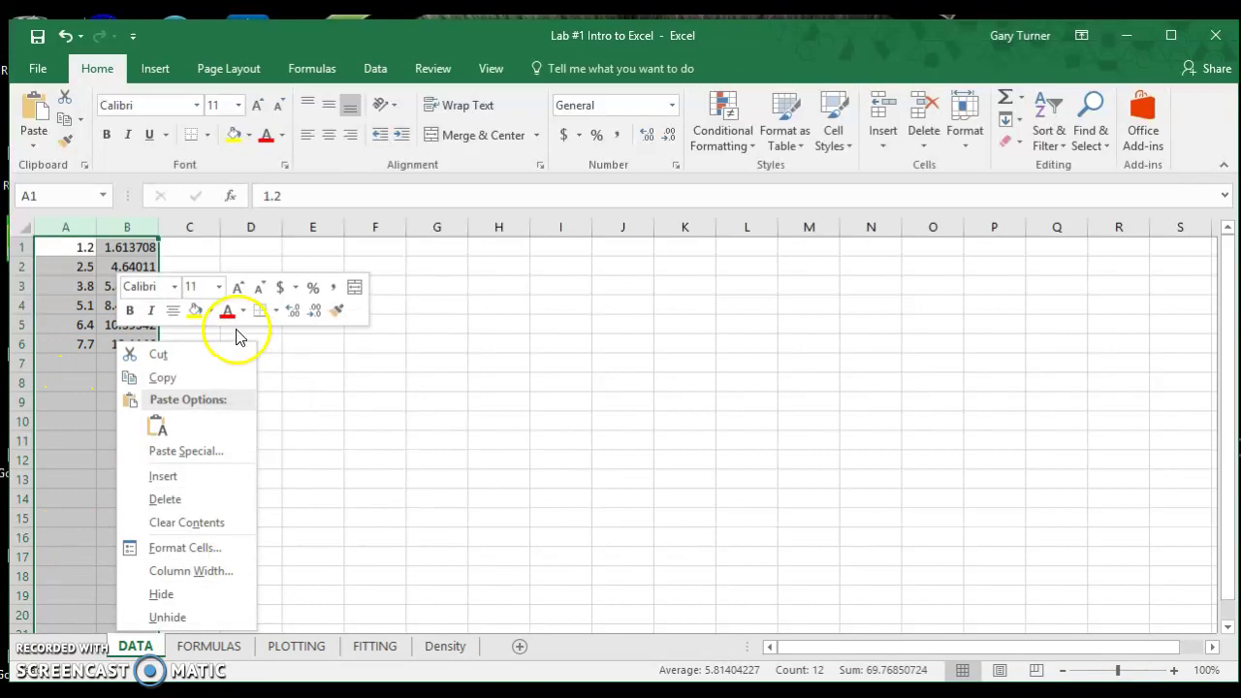
pyautogui.click(181, 548)
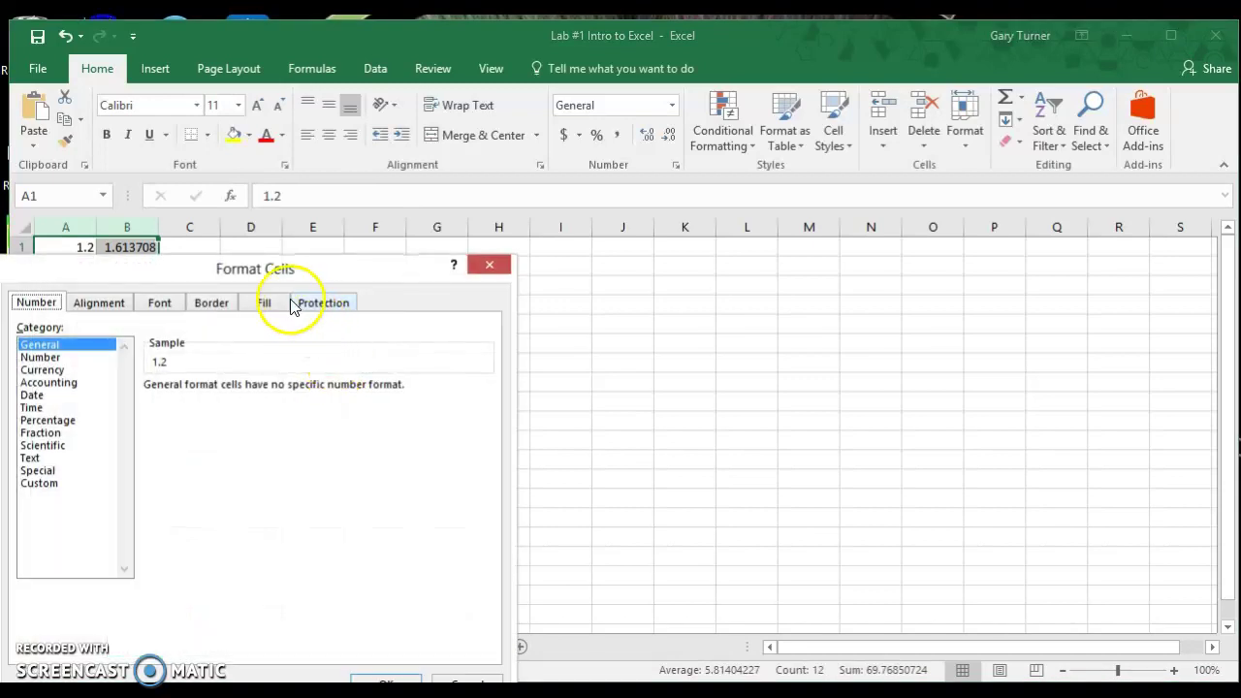
pyautogui.click(41, 358)
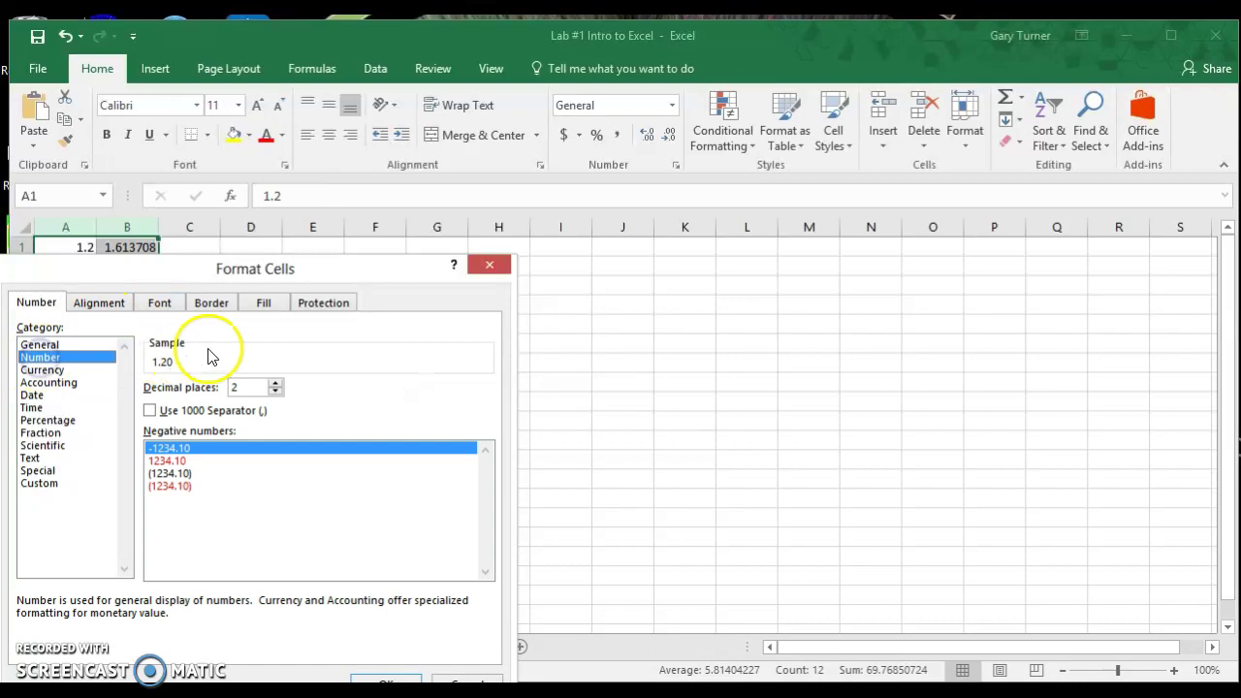
pyautogui.click(275, 383)
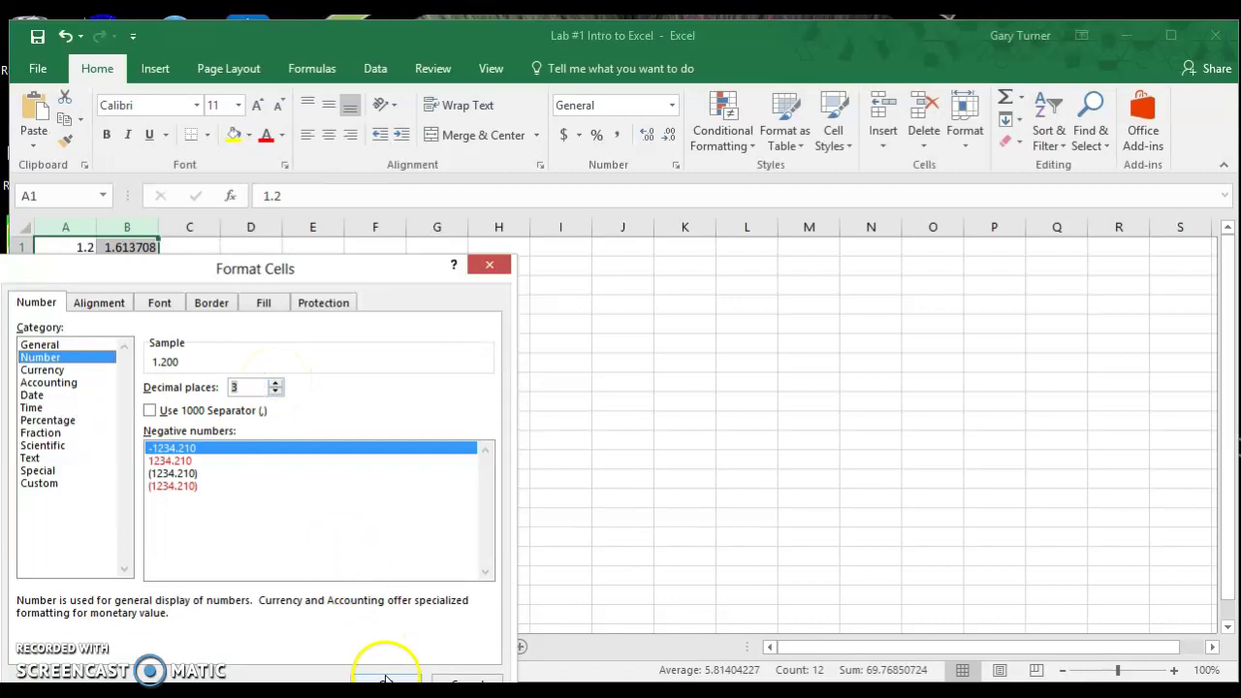
pyautogui.moveTo(402, 263); pyautogui.dragTo(424, 191)
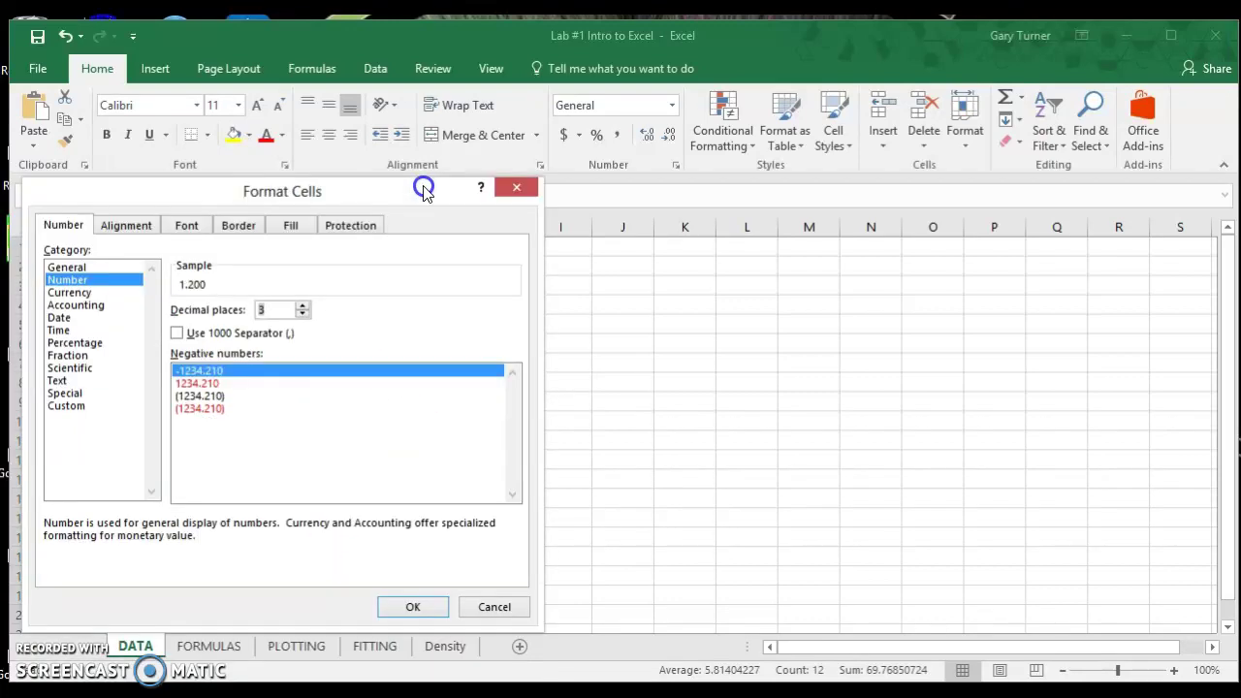
pyautogui.click(414, 607)
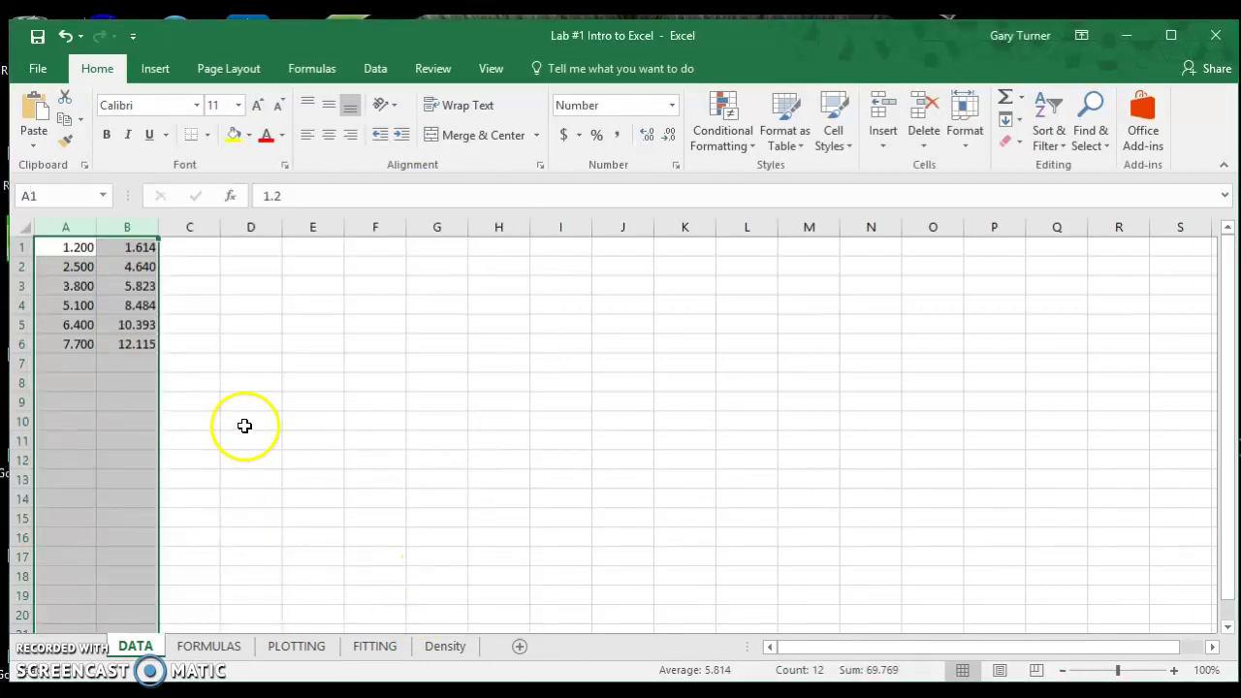
pyautogui.click(136, 392)
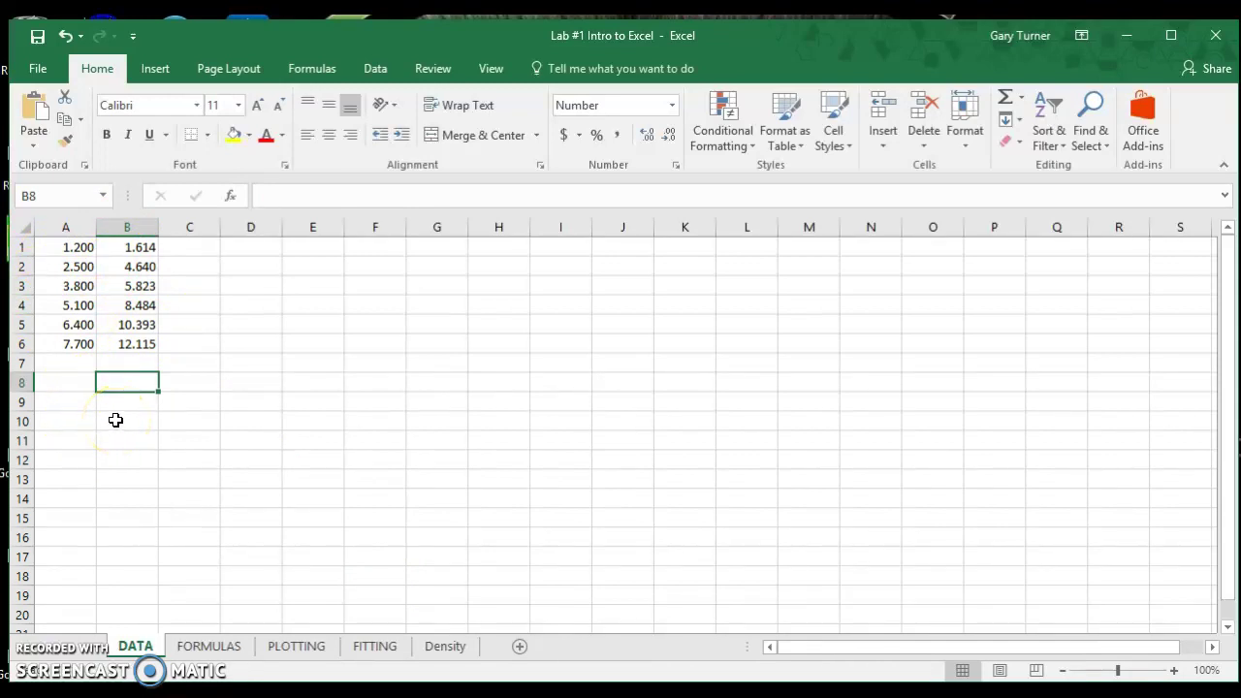
# Step: Open the FORMULAS sheet and check the average, count and sum of the values in A1:A10
pyautogui.click(212, 650)
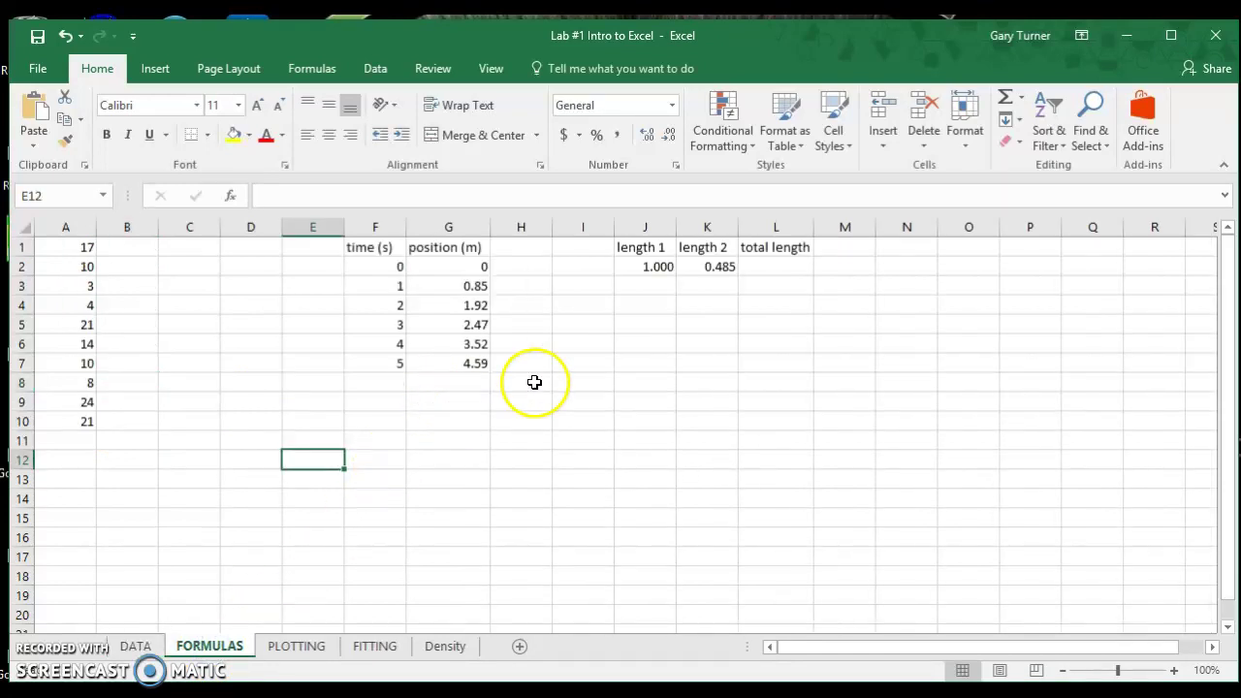
pyautogui.click(85, 458)
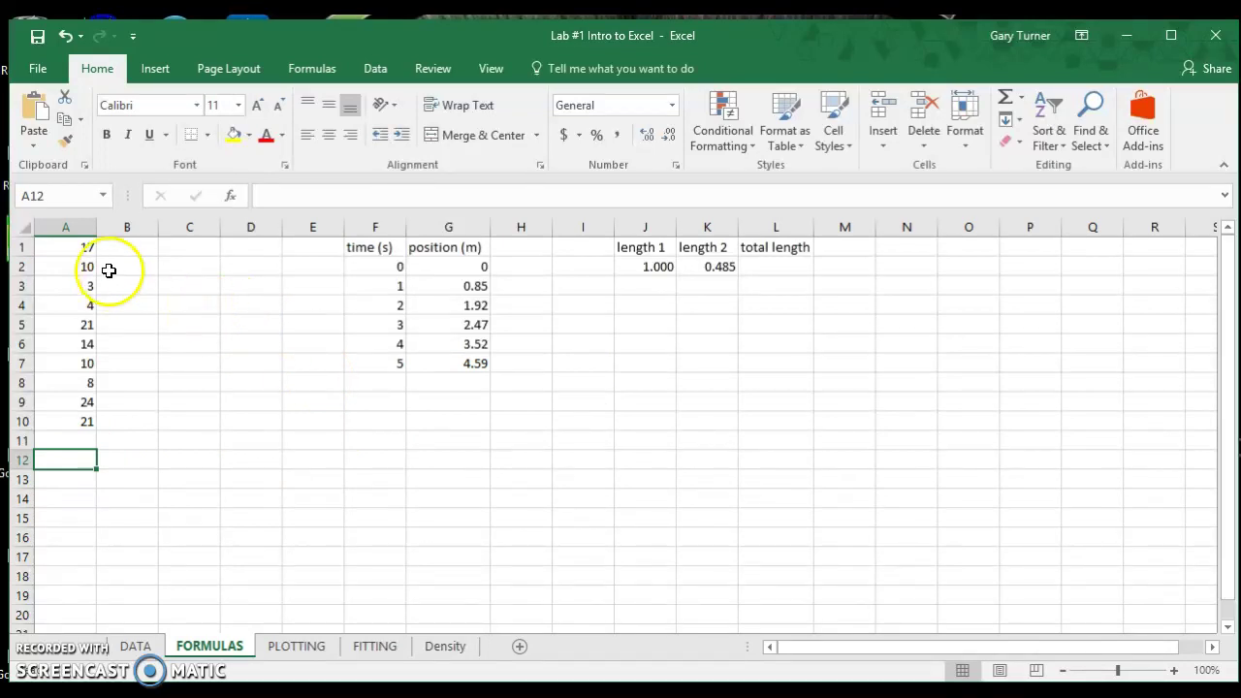
pyautogui.moveTo(68, 248); pyautogui.dragTo(60, 423)
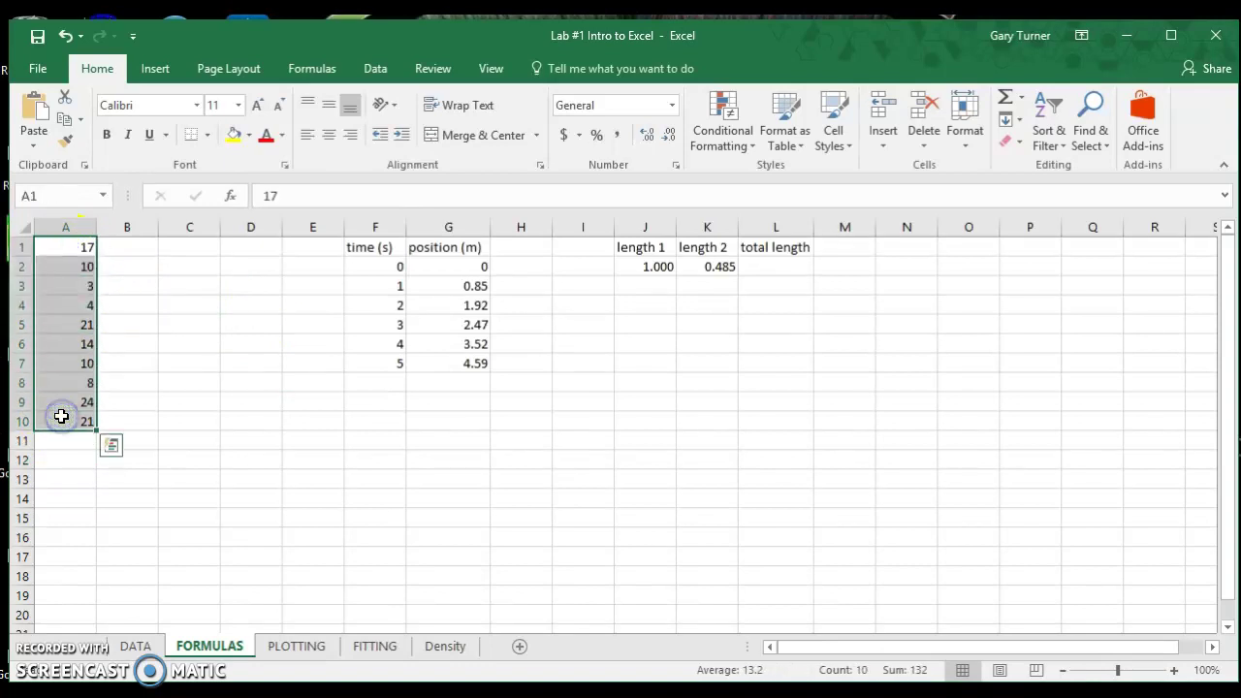
pyautogui.click(139, 272)
pyautogui.moveTo(51, 244); pyautogui.dragTo(64, 419)
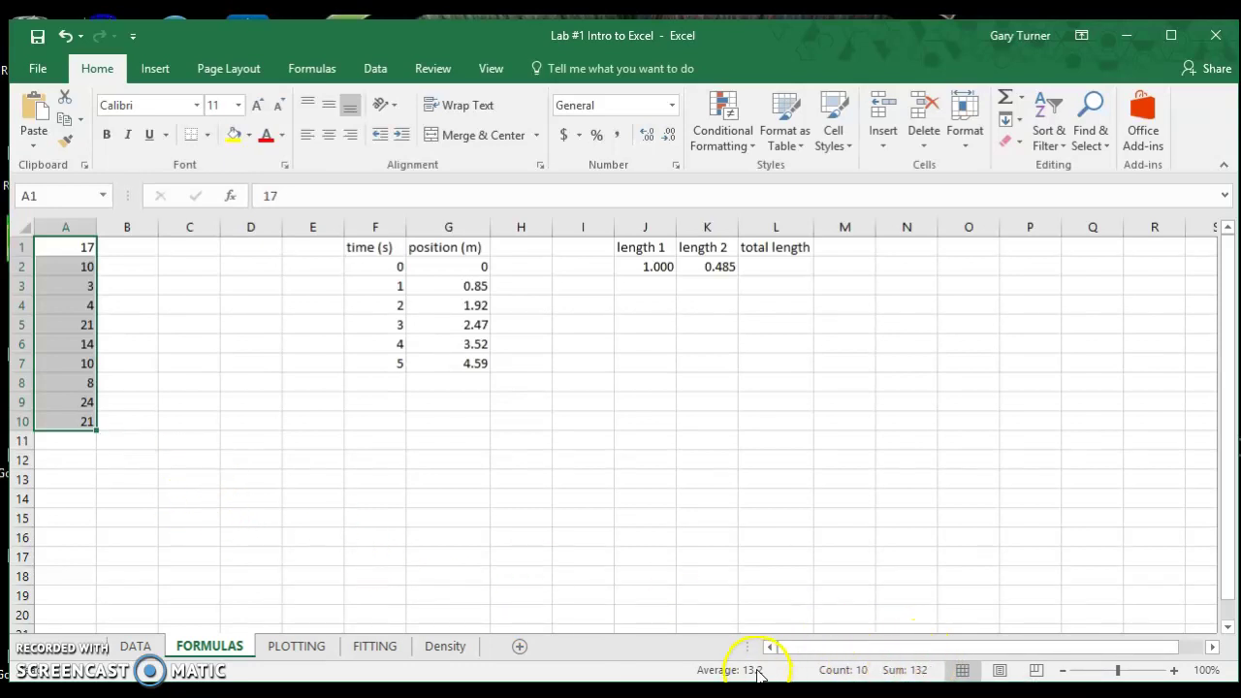
# Step: Calculate the sum of A1:A10 in cell A12 with the SUM function
pyautogui.click(78, 459)
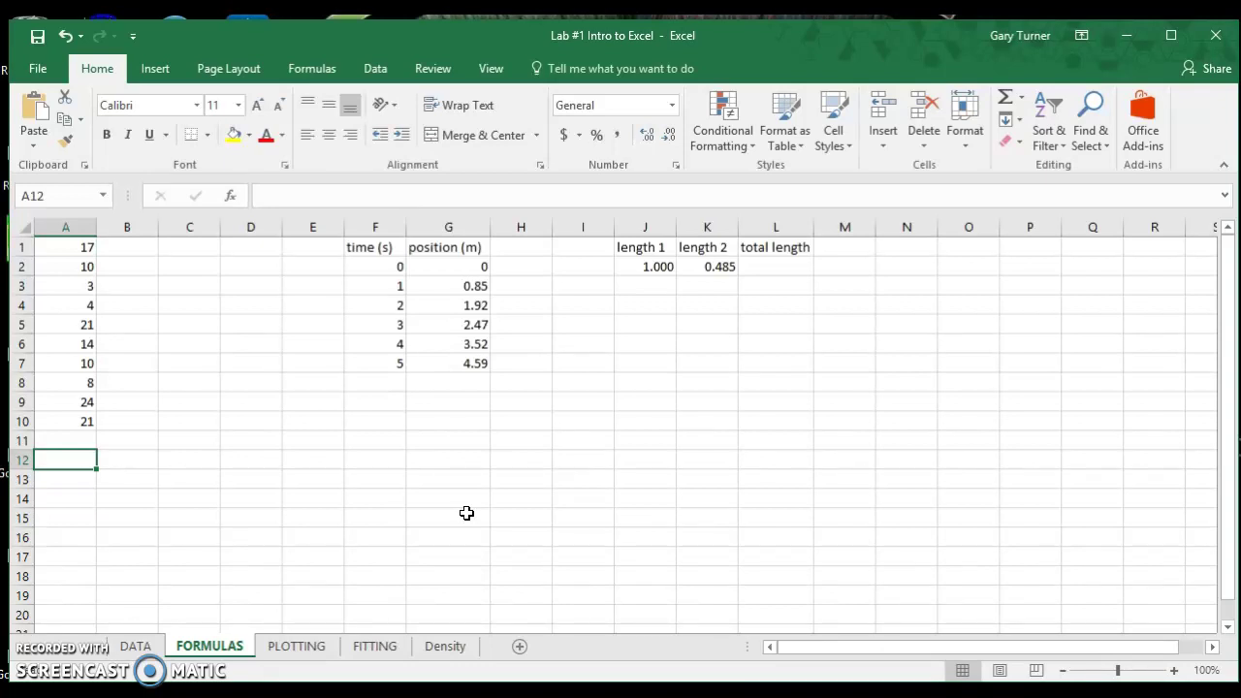
pyautogui.write('=')
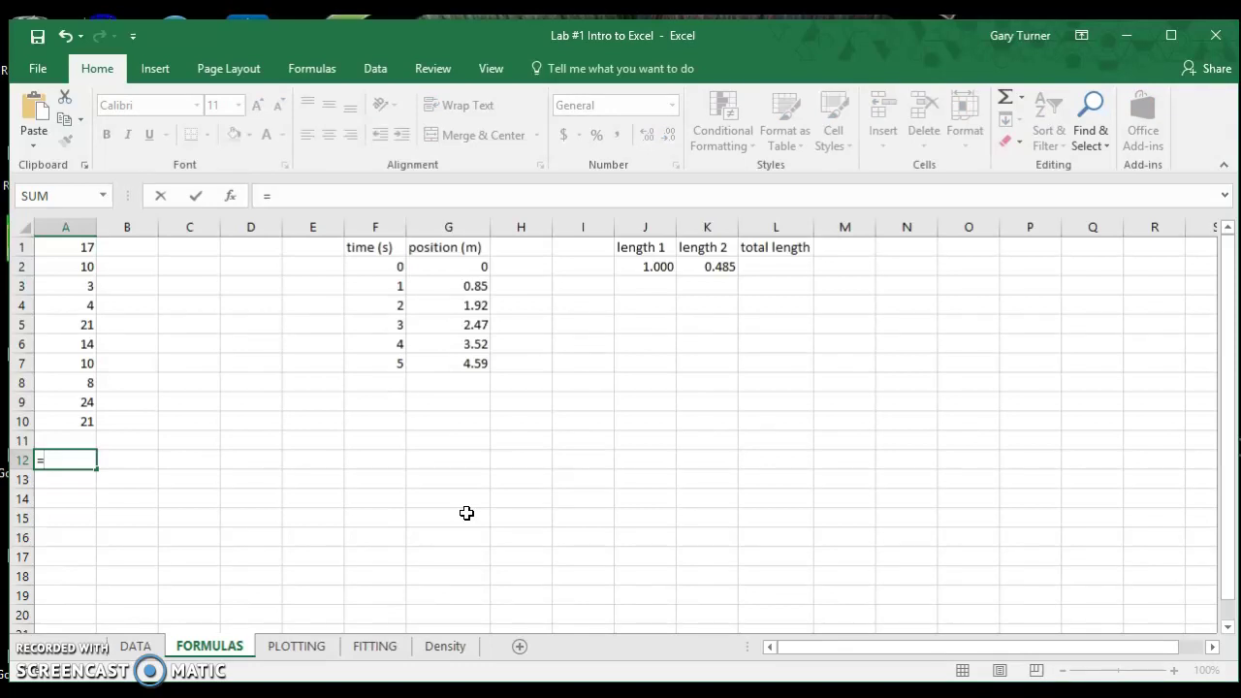
pyautogui.write('s')
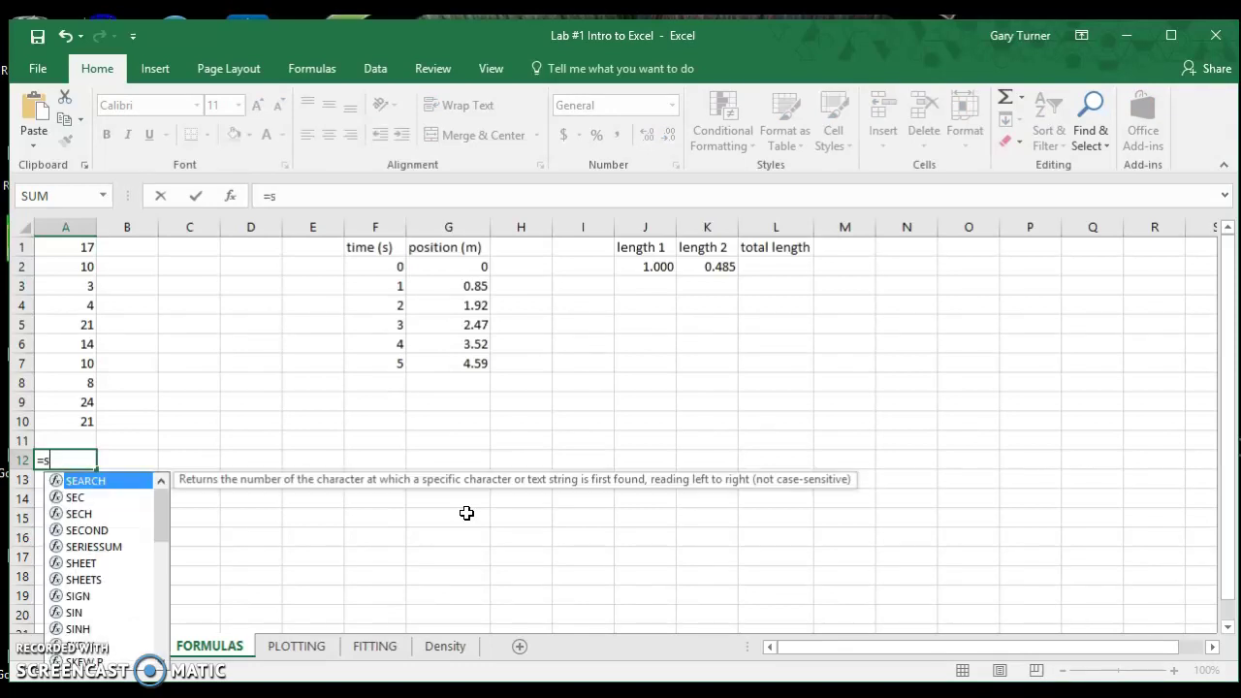
pyautogui.write('um')
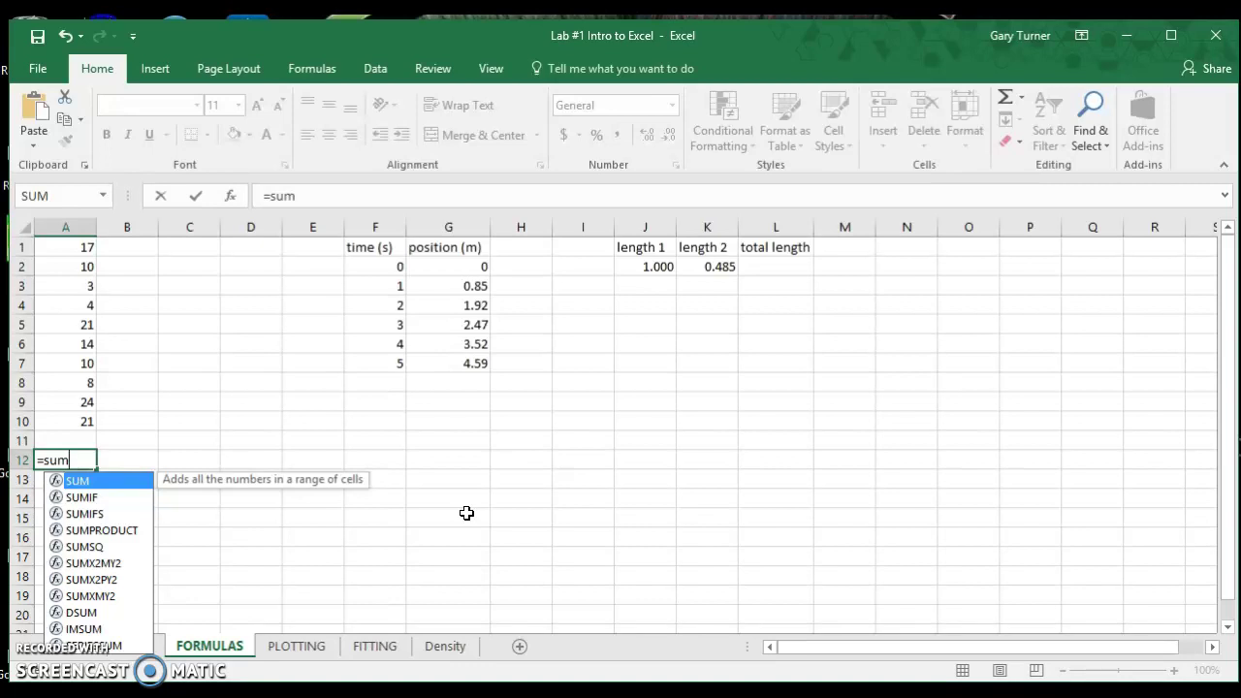
pyautogui.write('(')
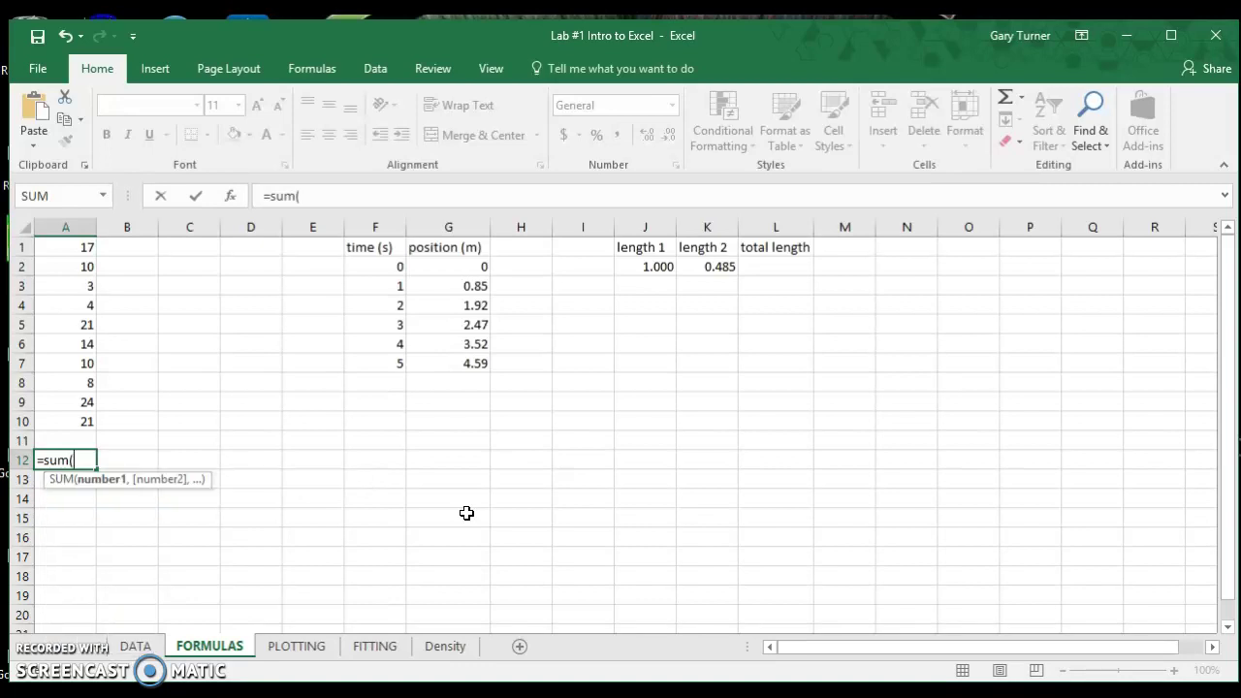
pyautogui.click(55, 248)
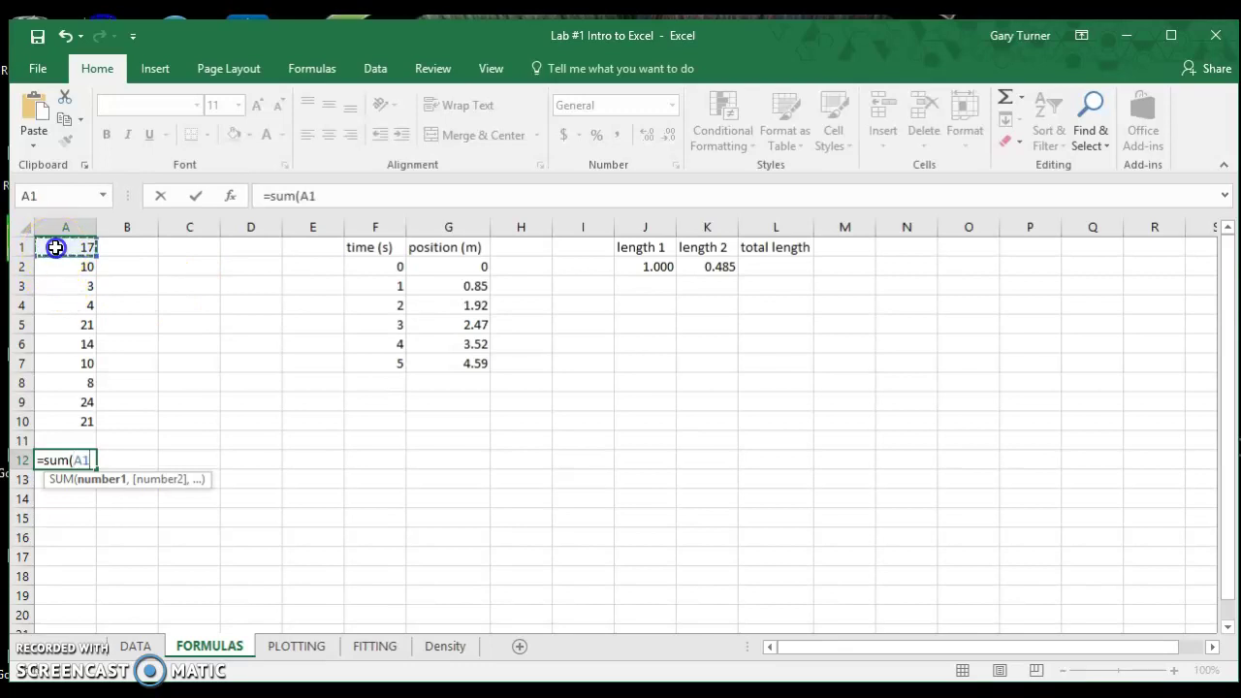
pyautogui.moveTo(53, 248); pyautogui.dragTo(75, 423)
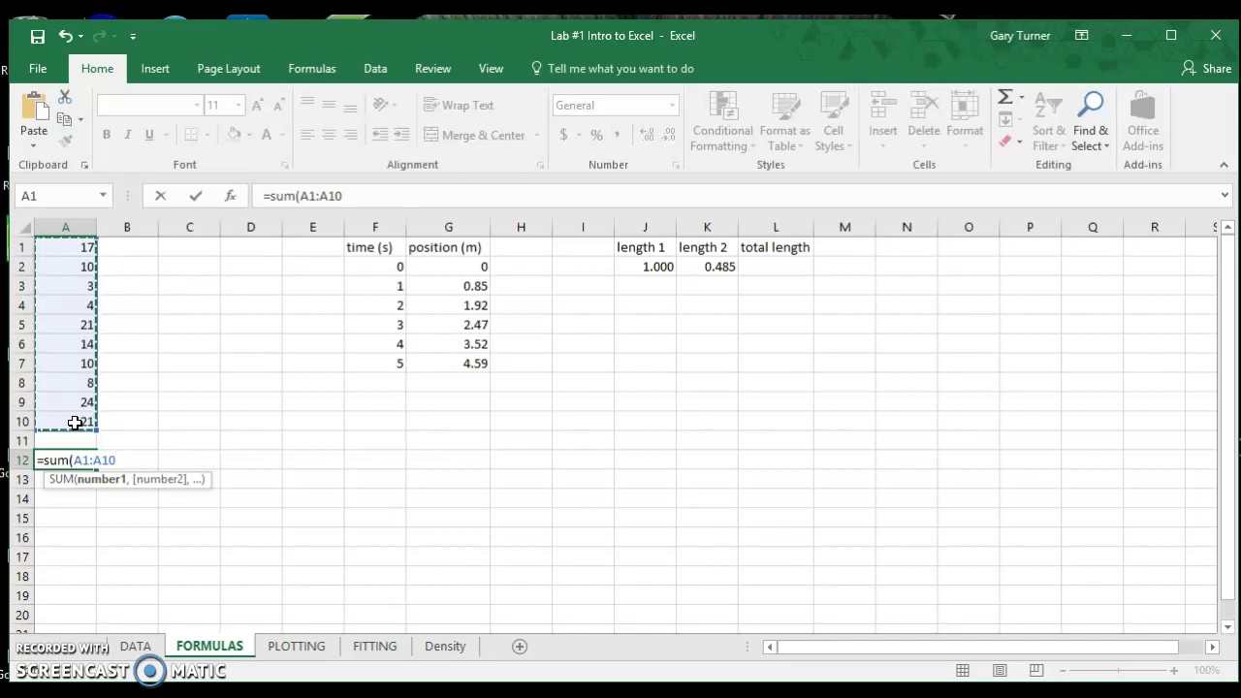
pyautogui.write(')')
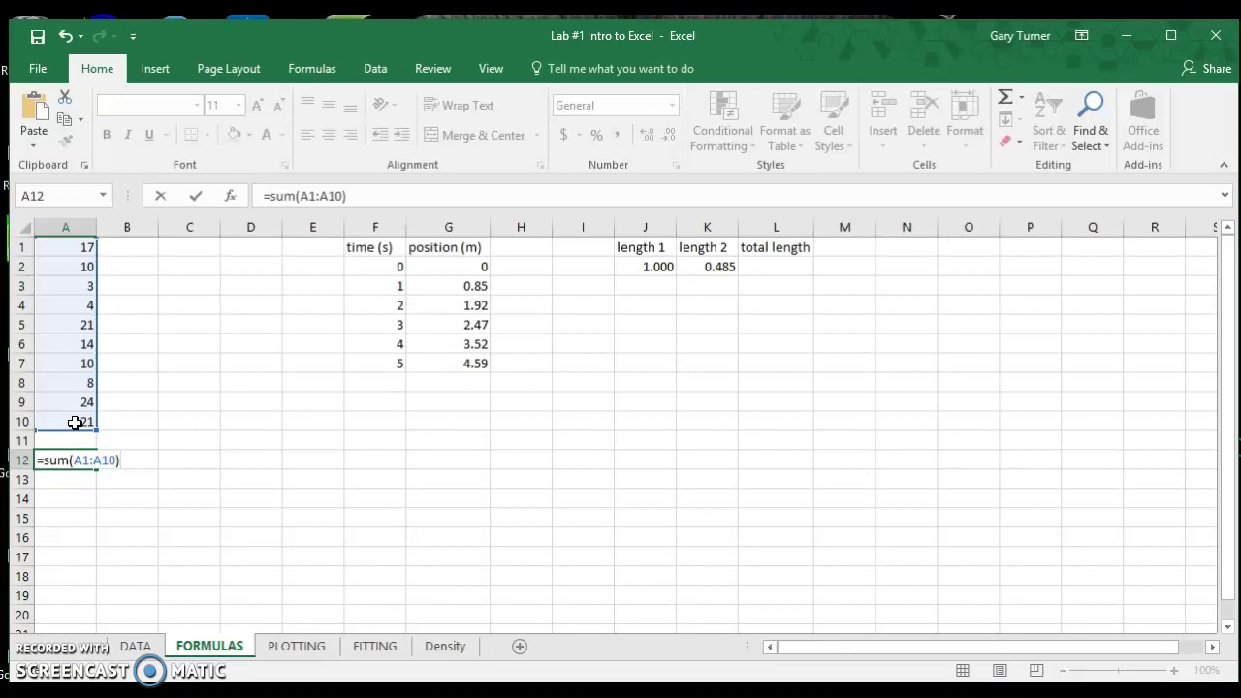
pyautogui.press('Return')
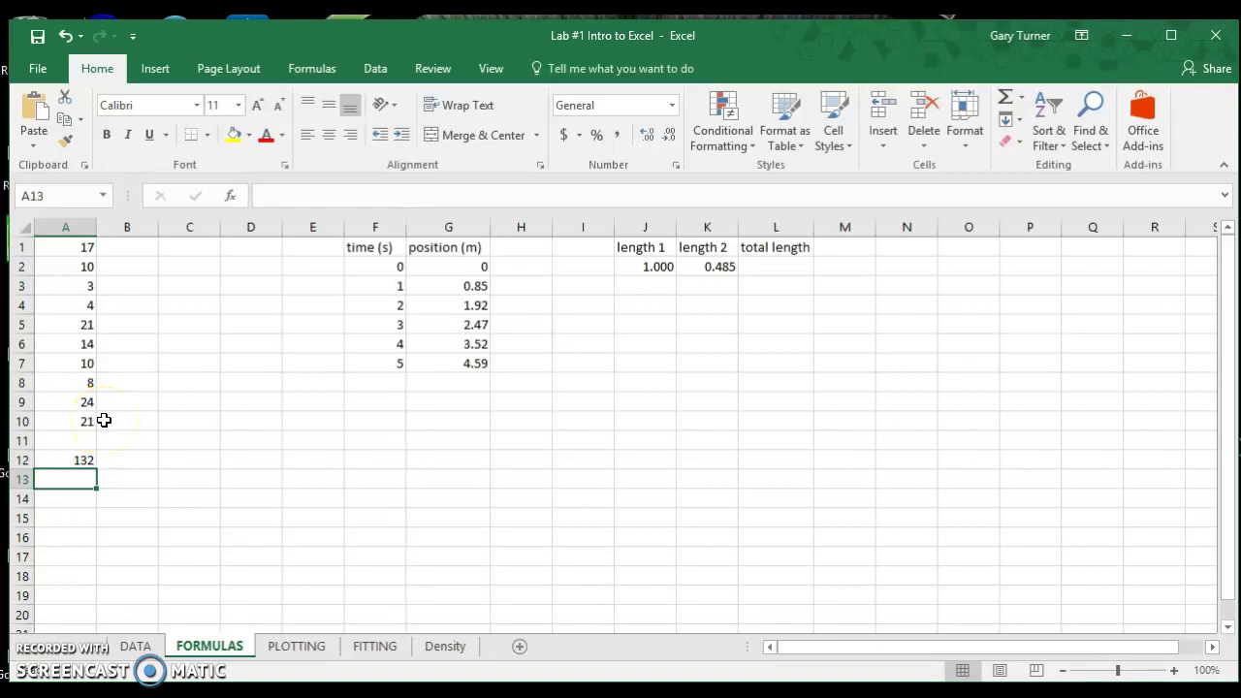
# Step: Calculate the average of A1:A10 in cell A13 with the AVERAGE function and compare it with the average Excel reports for that range
pyautogui.write('=')
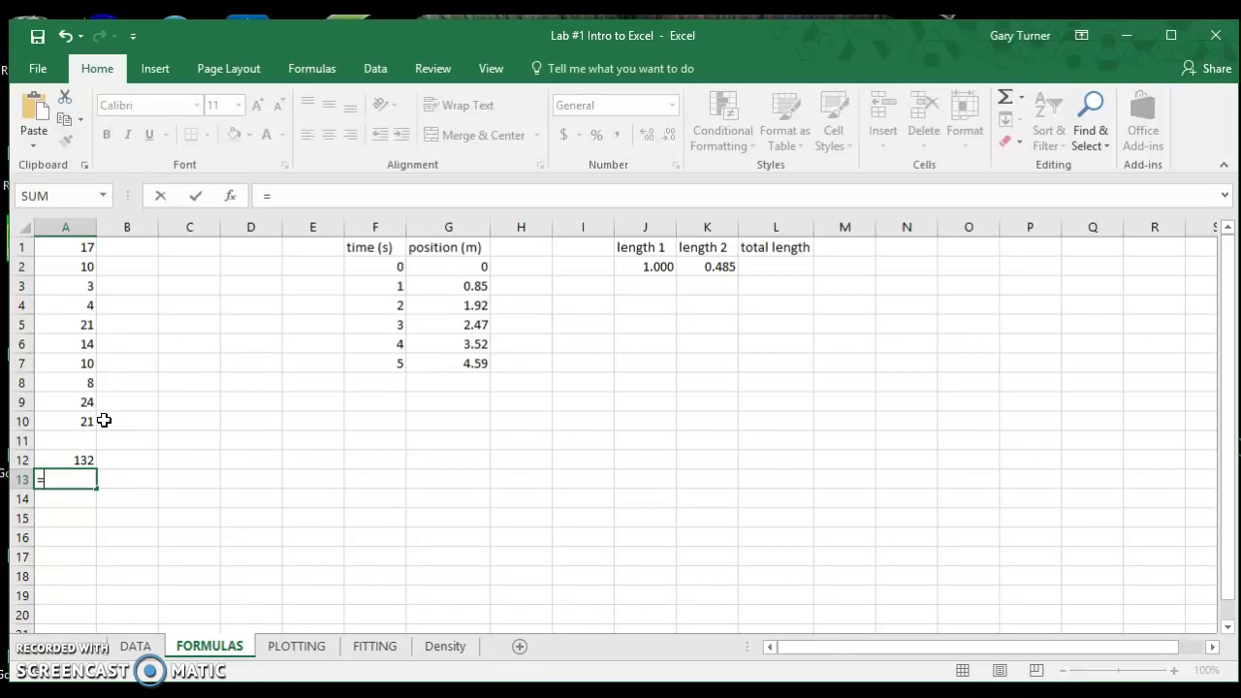
pyautogui.write('average')
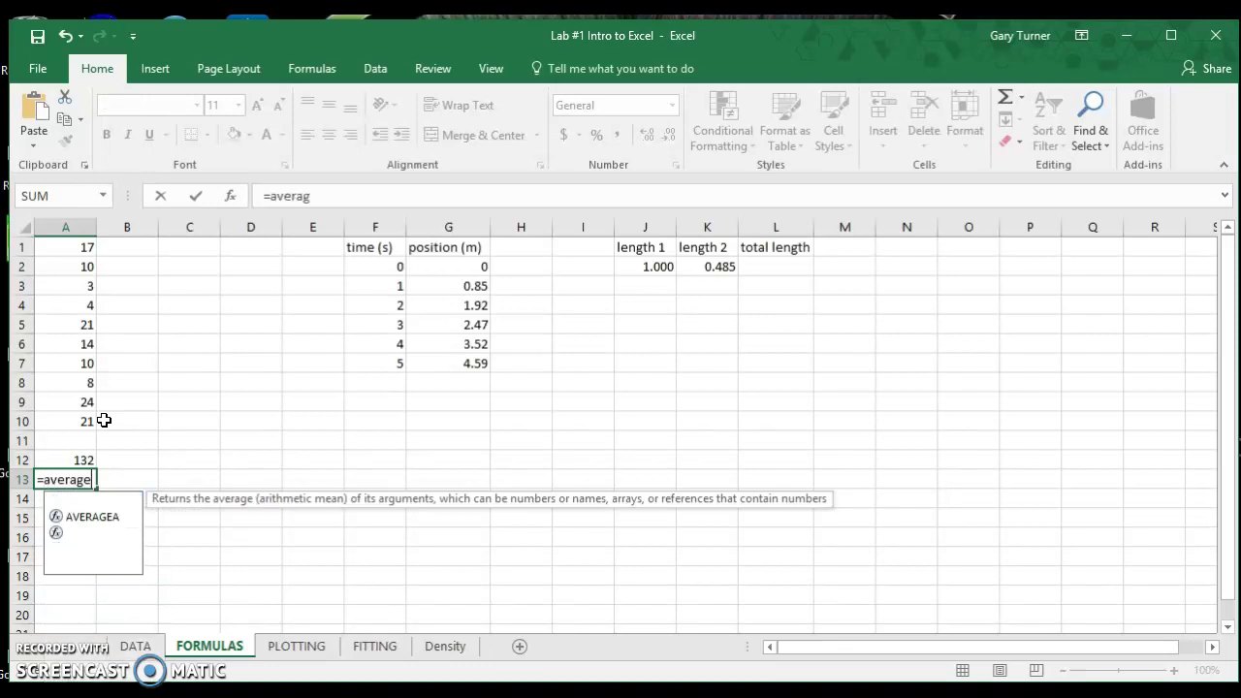
pyautogui.write('(')
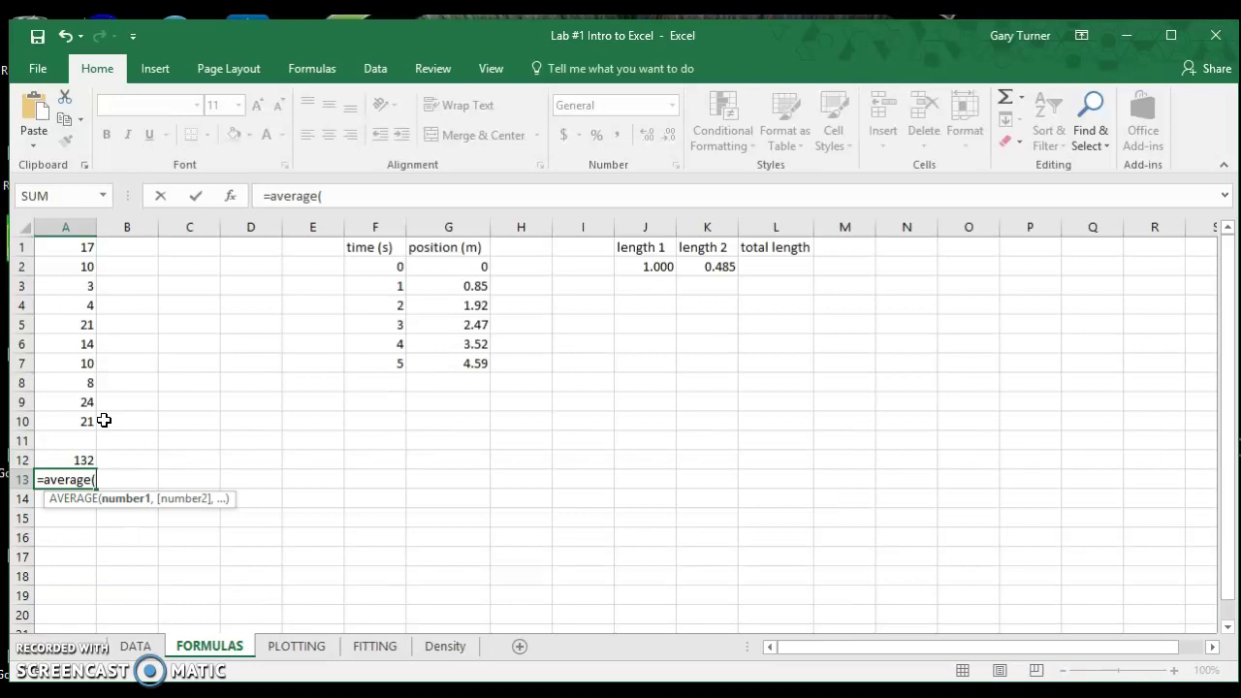
pyautogui.moveTo(66, 250); pyautogui.dragTo(69, 424)
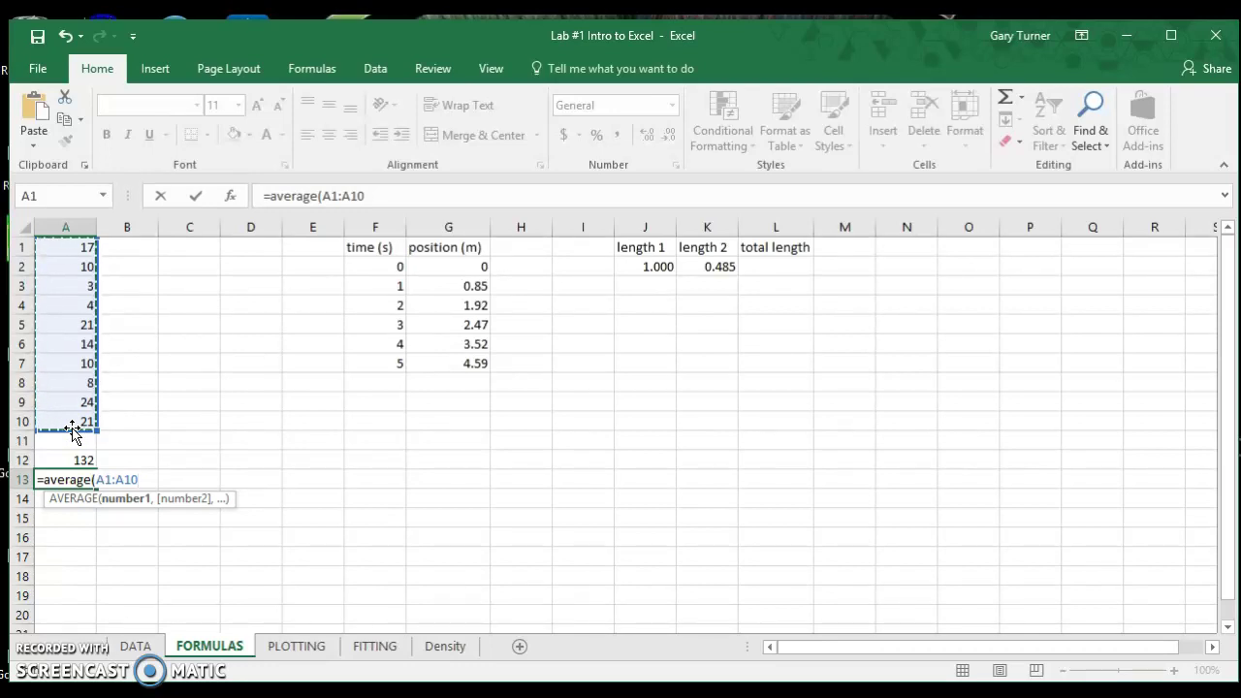
pyautogui.write(')')
pyautogui.press('Return')
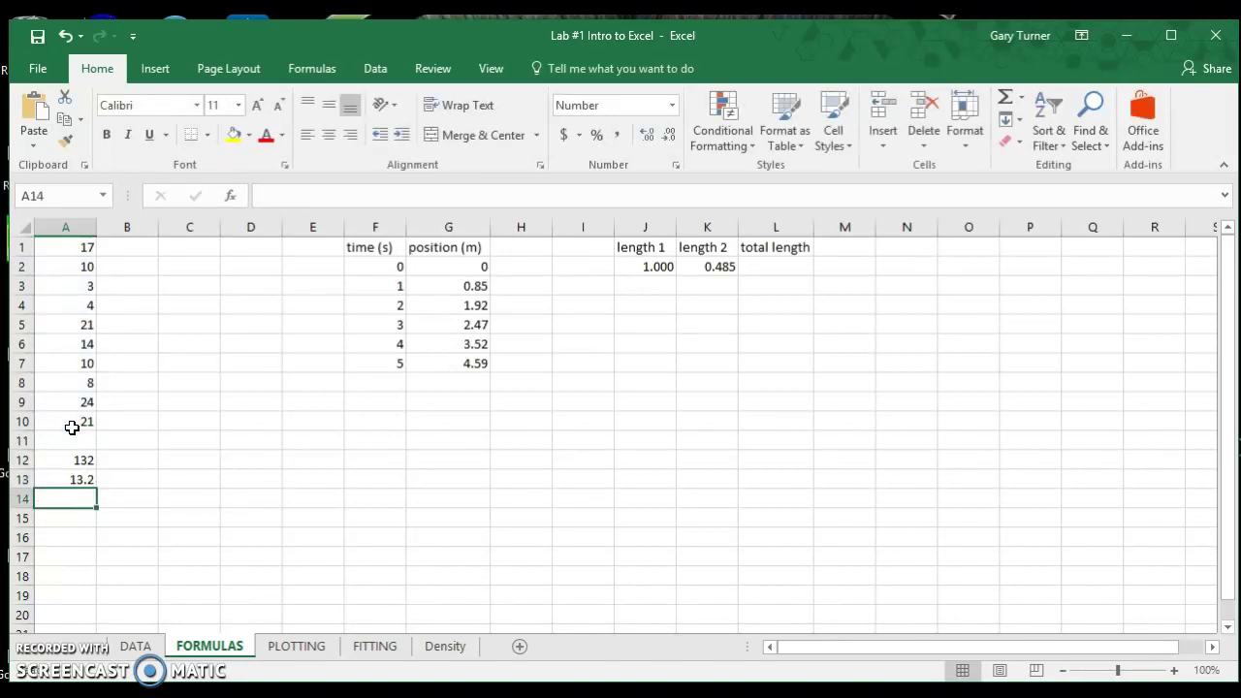
pyautogui.moveTo(72, 427); pyautogui.dragTo(78, 252)
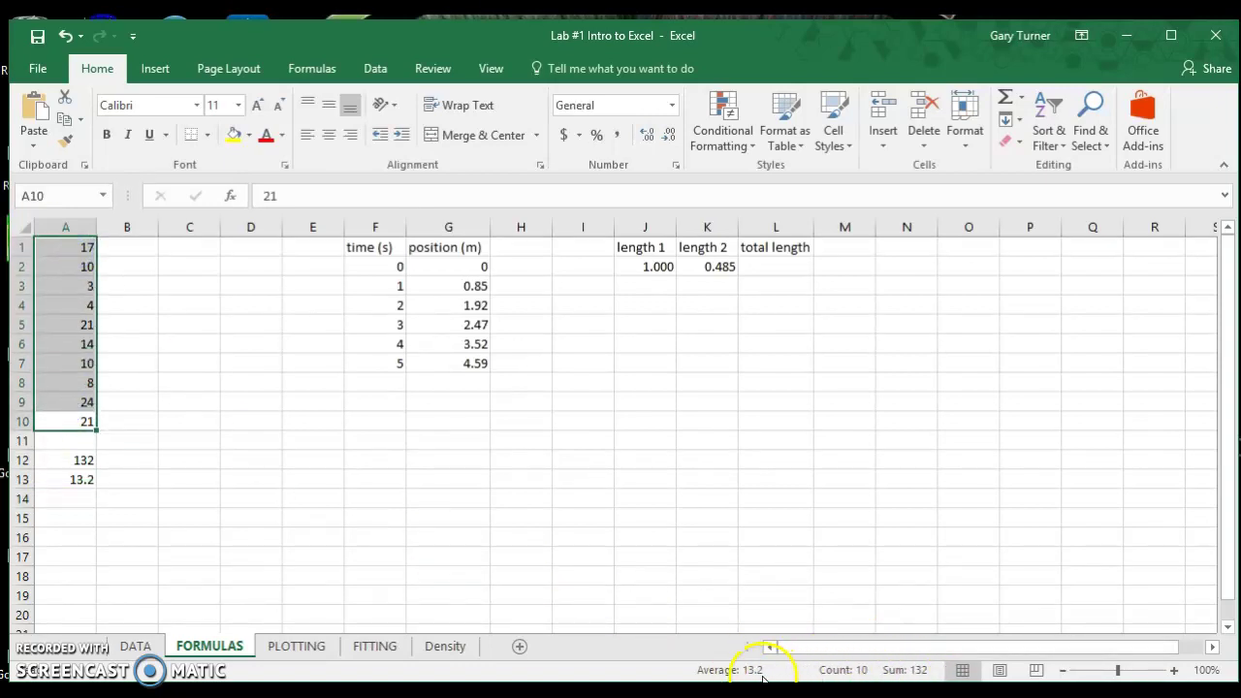
# Step: Calculate the standard deviation of A1:A10 in cell A14 with the STDEVA function
pyautogui.click(76, 500)
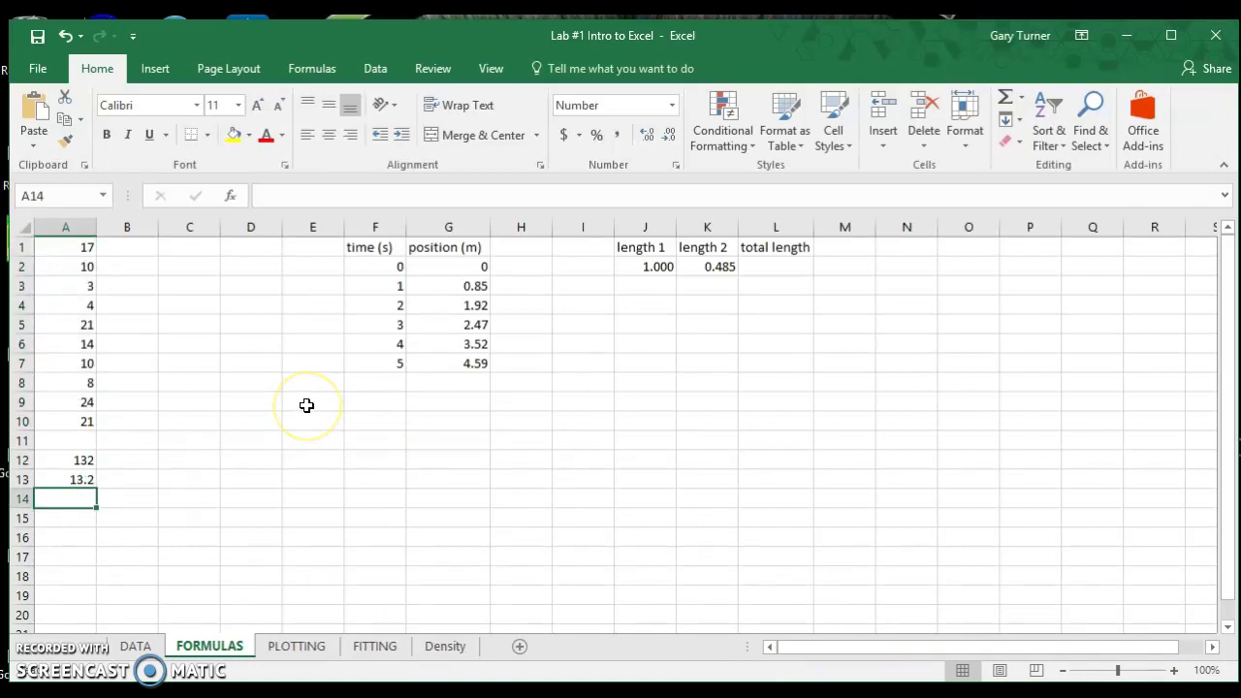
pyautogui.write('=')
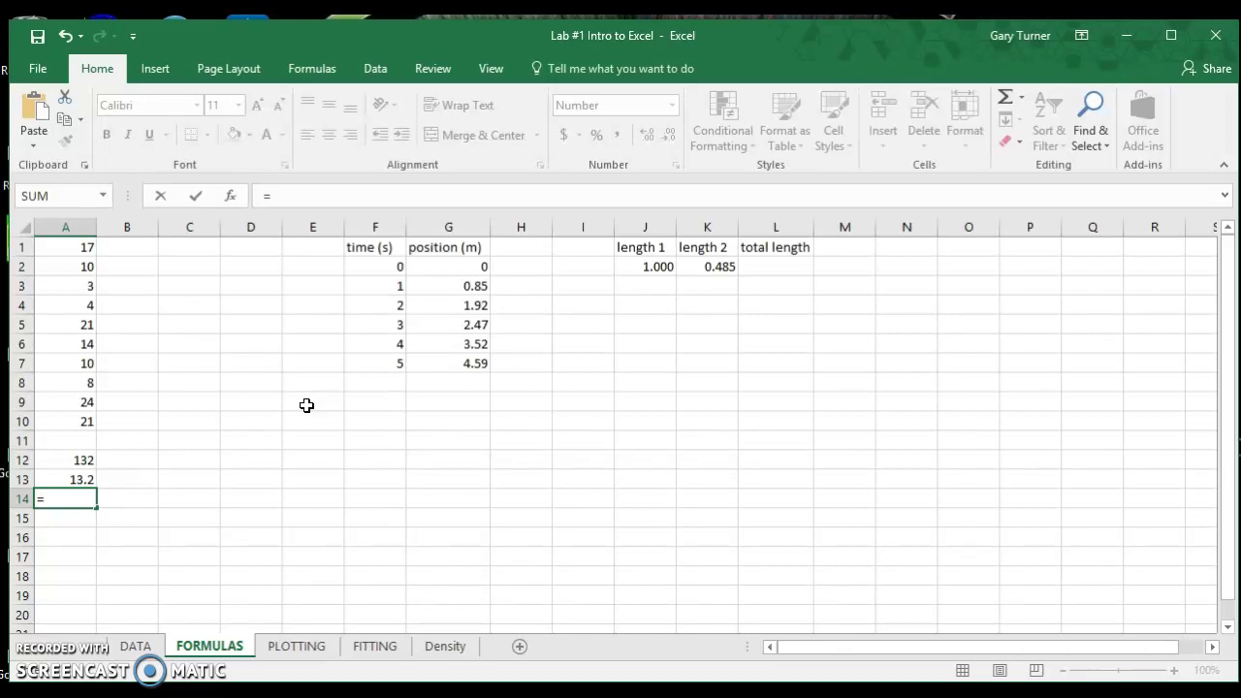
pyautogui.write('stde')
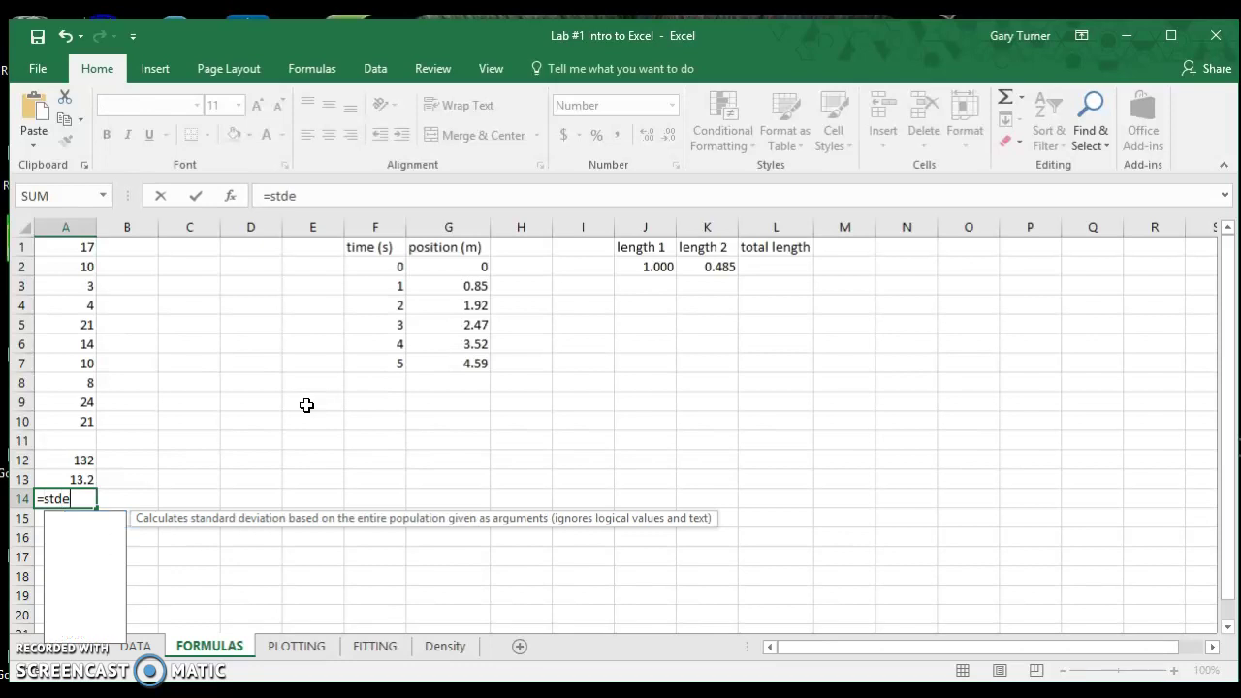
pyautogui.write('va(')
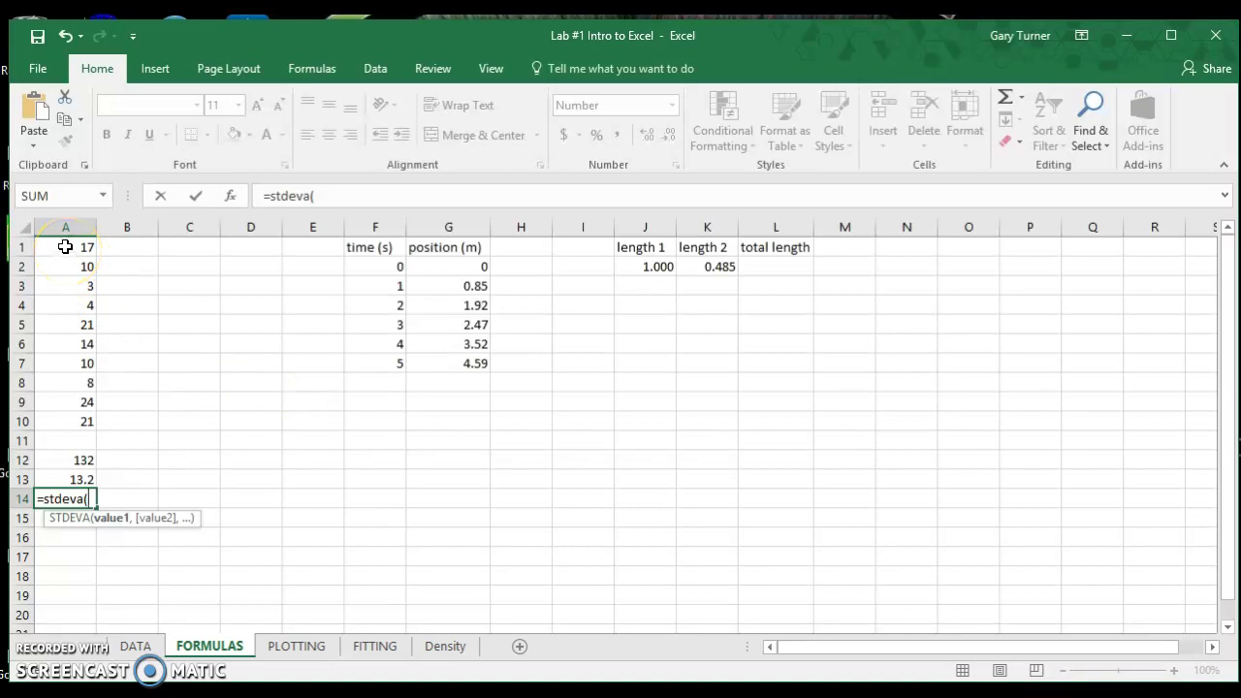
pyautogui.moveTo(65, 247); pyautogui.dragTo(56, 419)
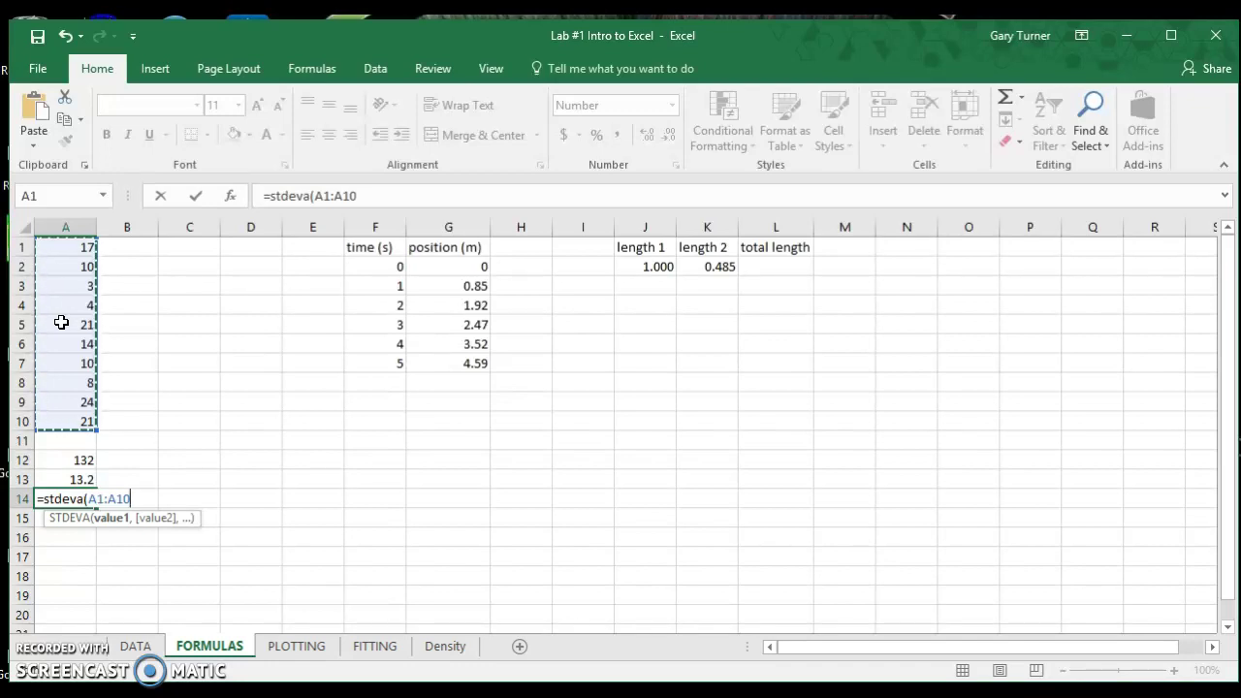
pyautogui.press('Return')
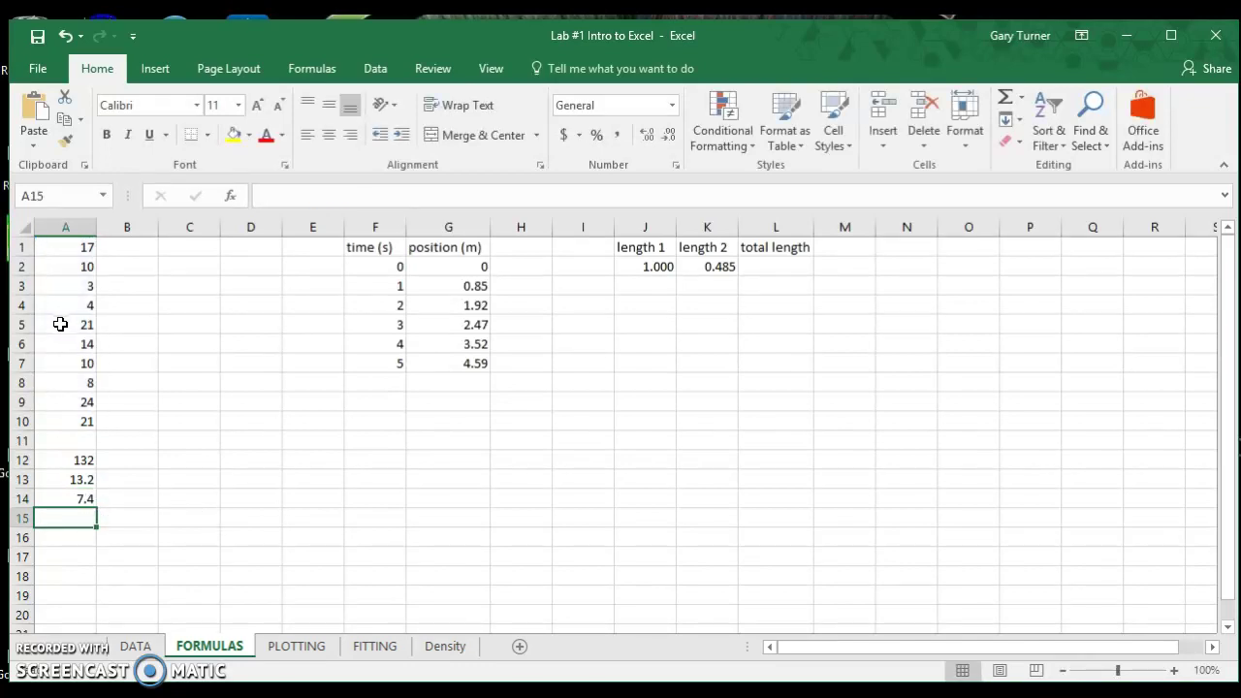
pyautogui.click(65, 497)
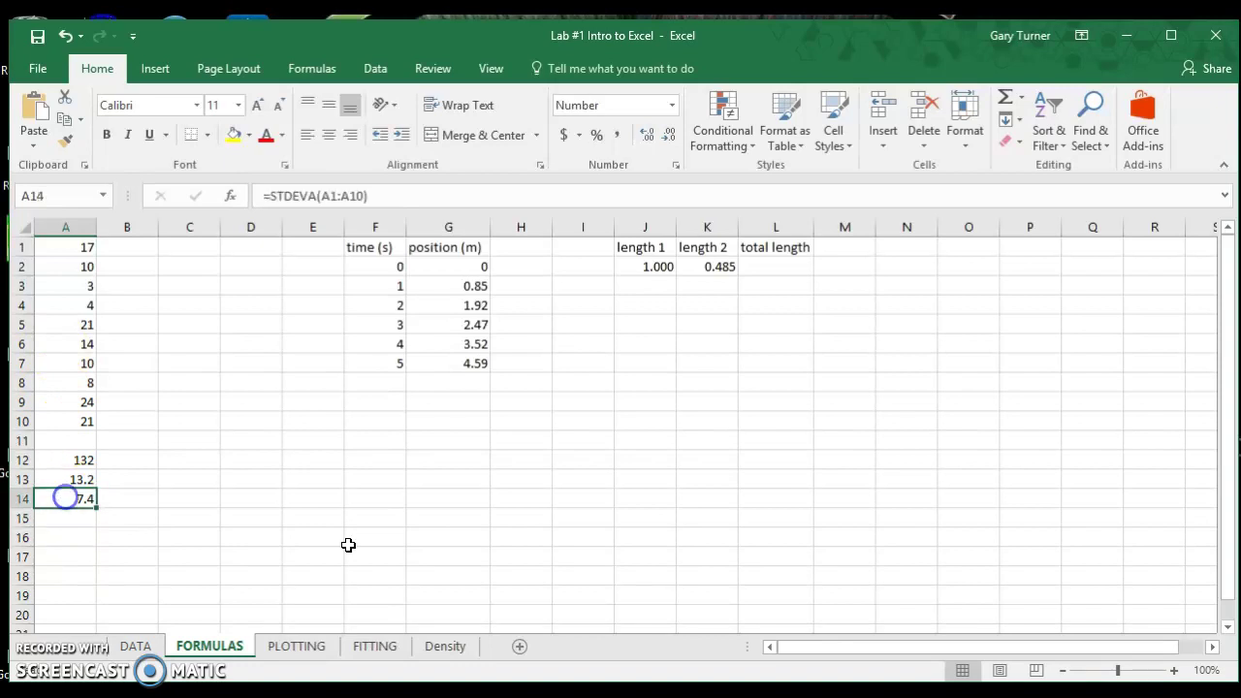
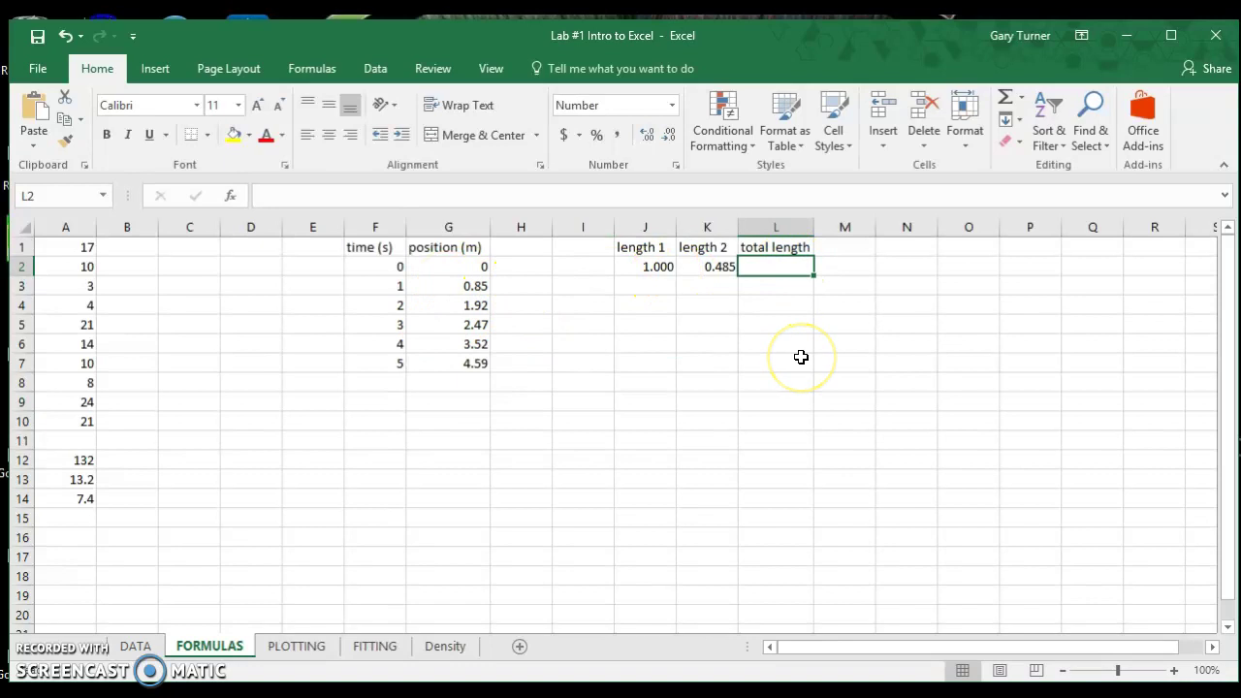
# Step: Calculate the total length in cell L2 by adding length 1 and length 2 with the formula =J2+K2
pyautogui.write('=')
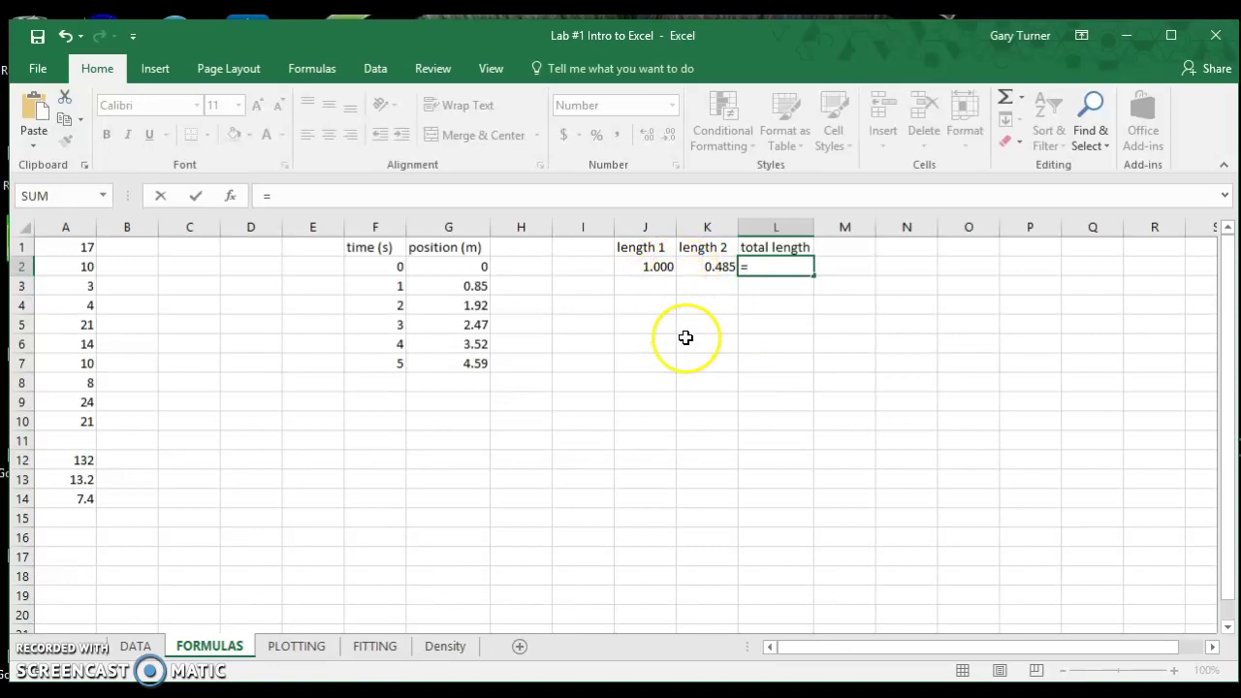
pyautogui.click(636, 268)
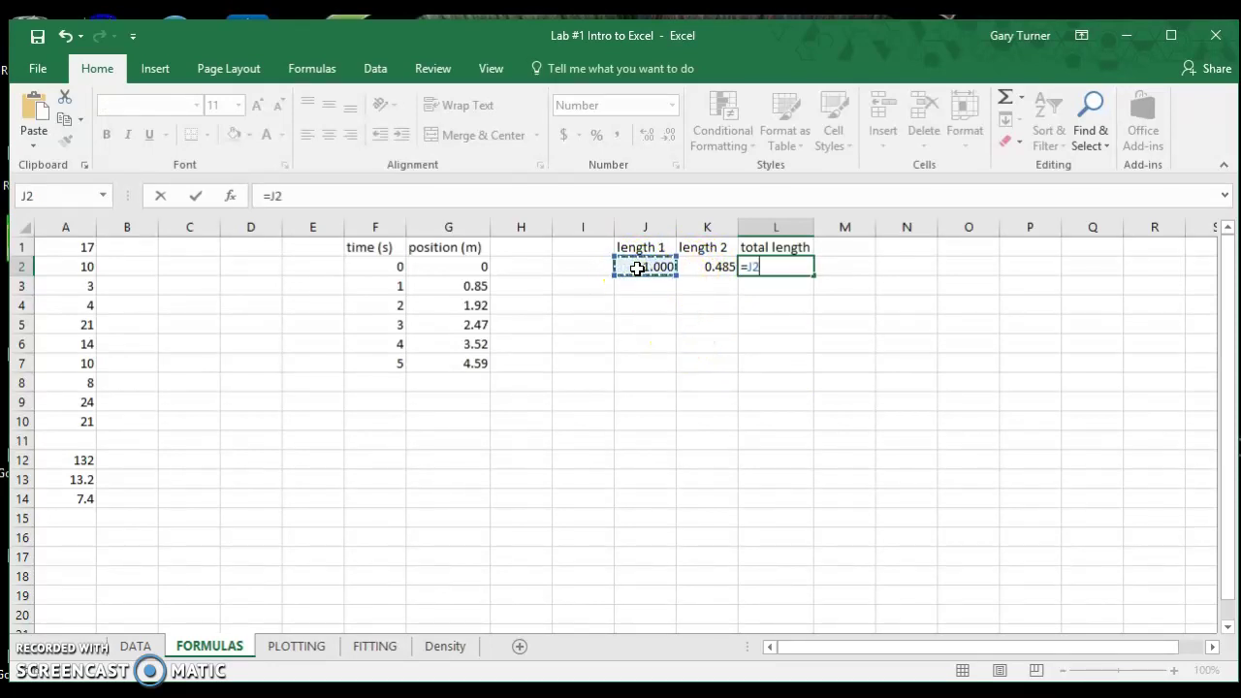
pyautogui.write('+')
pyautogui.click(703, 267)
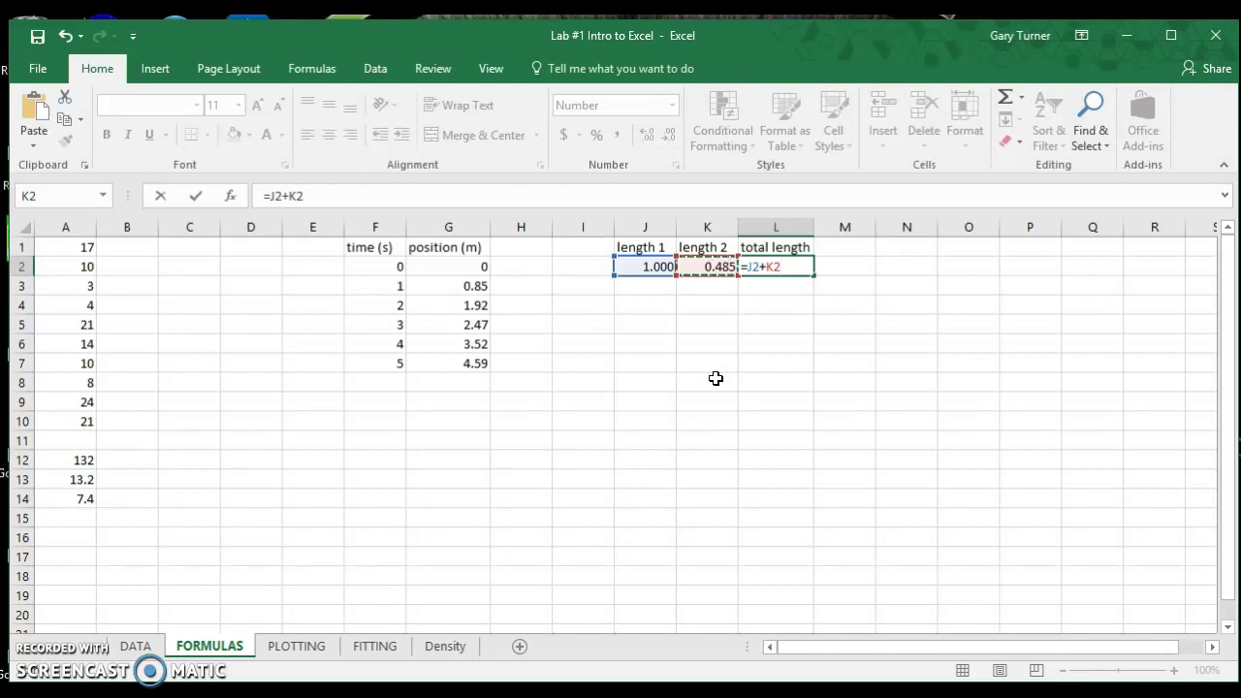
pyautogui.press('Return')
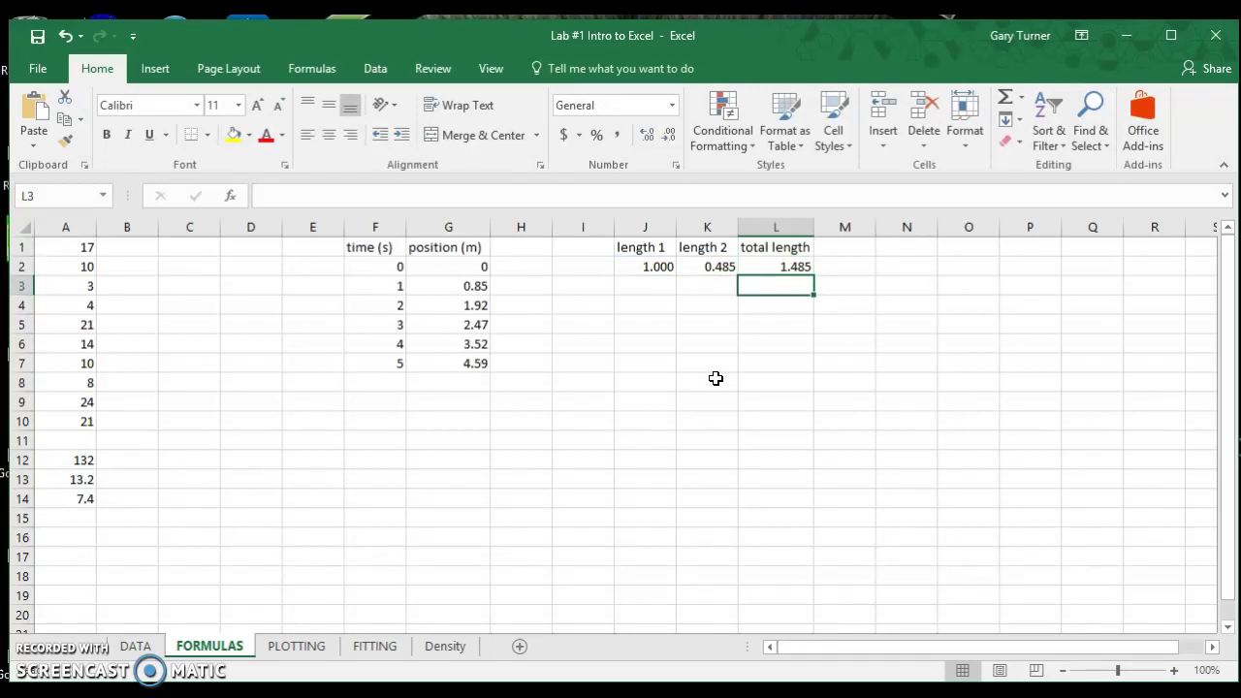
pyautogui.write('+,')
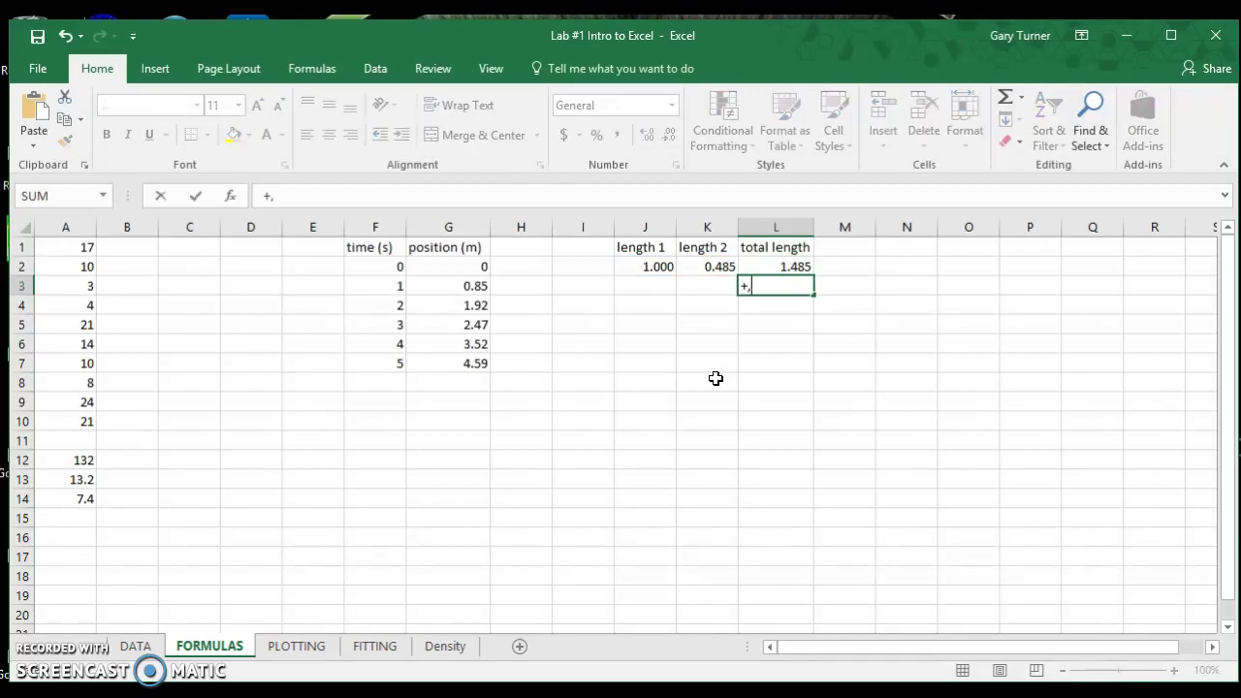
pyautogui.write('/,*,-(),^,sqrt')
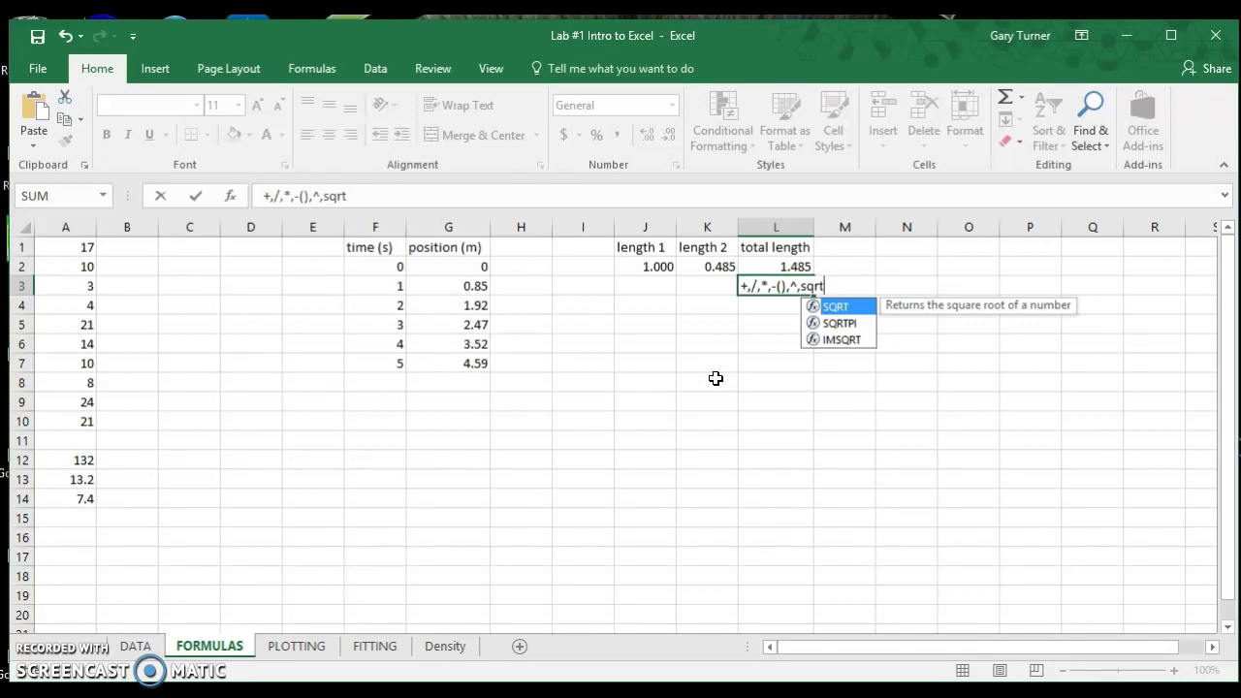
pyautogui.press('BackSpace')
pyautogui.press('BackSpace')
pyautogui.press('BackSpace')
pyautogui.press('BackSpace')
pyautogui.press('BackSpace')
pyautogui.press('BackSpace')
pyautogui.press('BackSpace')
pyautogui.press('BackSpace')
pyautogui.press('BackSpace')
pyautogui.press('BackSpace')
pyautogui.press('BackSpace')
pyautogui.press('BackSpace')
pyautogui.press('BackSpace')
pyautogui.press('BackSpace')
pyautogui.press('BackSpace')
pyautogui.press('BackSpace')
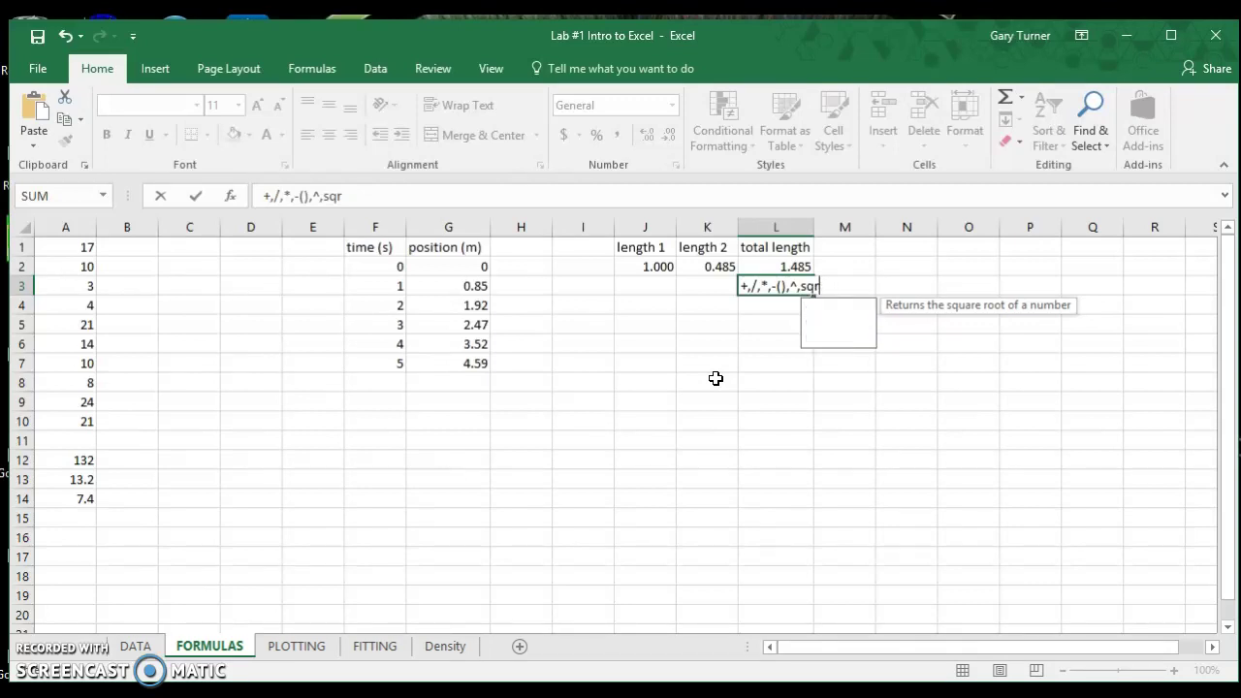
pyautogui.press('Escape')
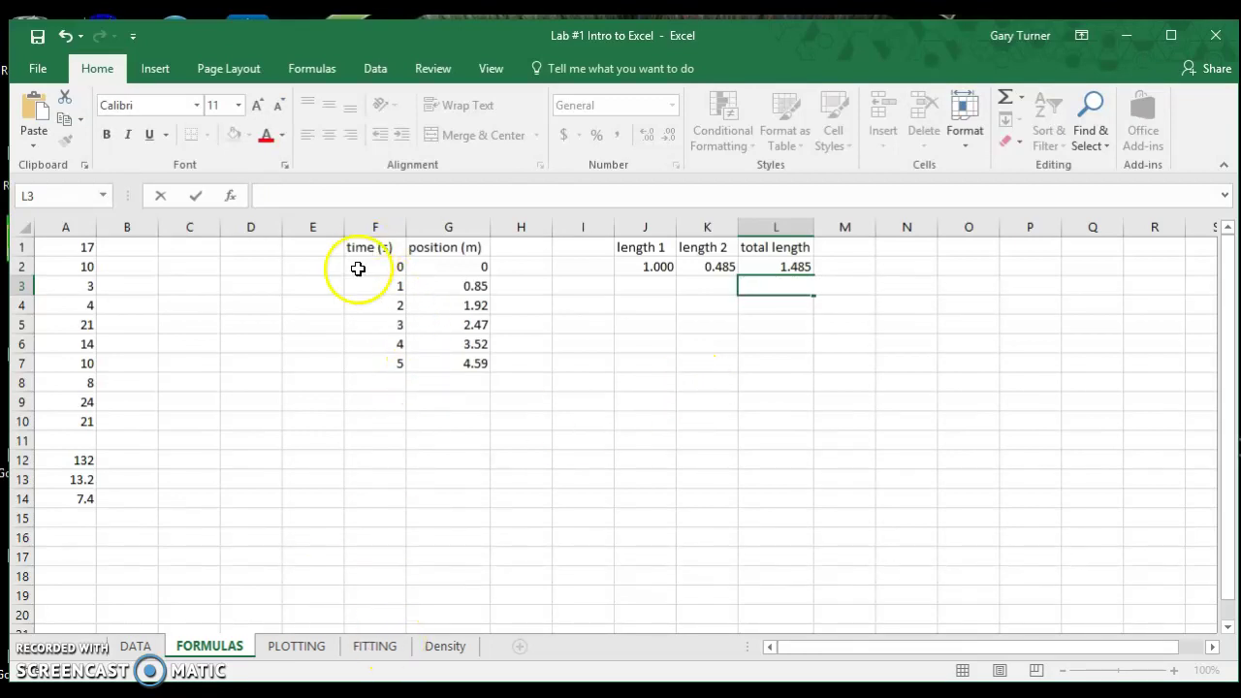
# Step: Open the PLOTTING sheet containing the time and position data
pyautogui.moveTo(387, 266); pyautogui.dragTo(448, 363)
pyautogui.click(292, 646)
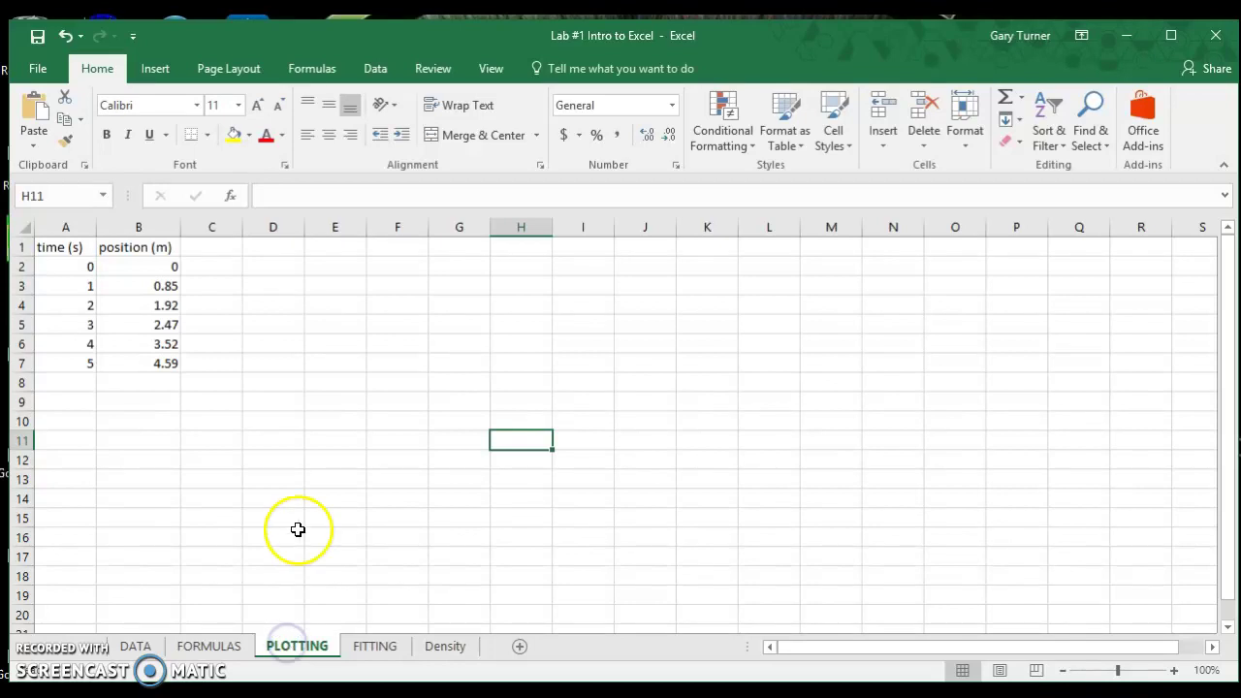
pyautogui.click(381, 399)
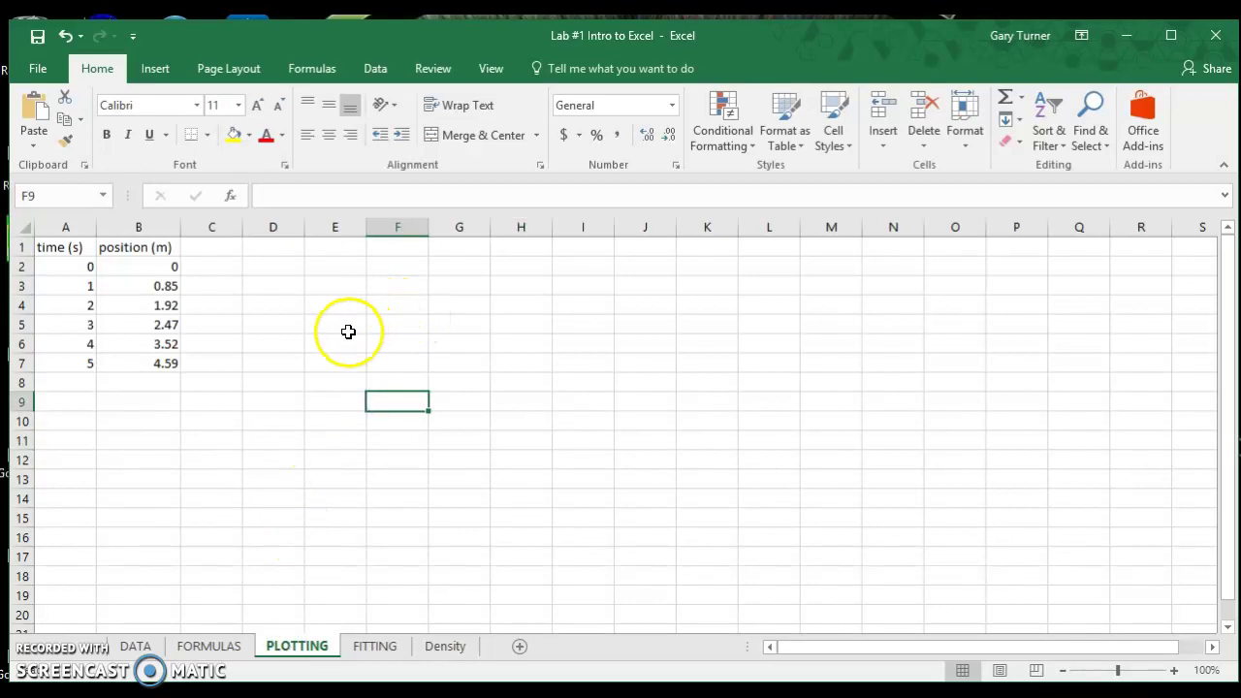
pyautogui.moveTo(64, 267); pyautogui.dragTo(146, 360)
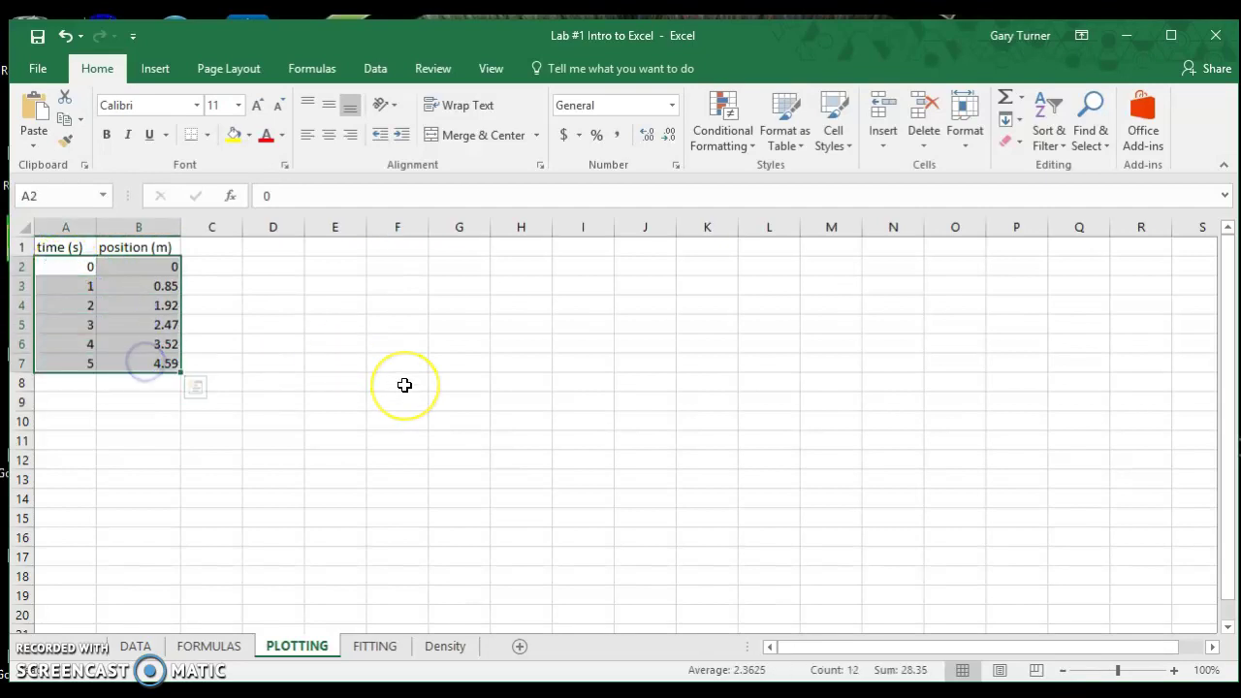
pyautogui.click(155, 72)
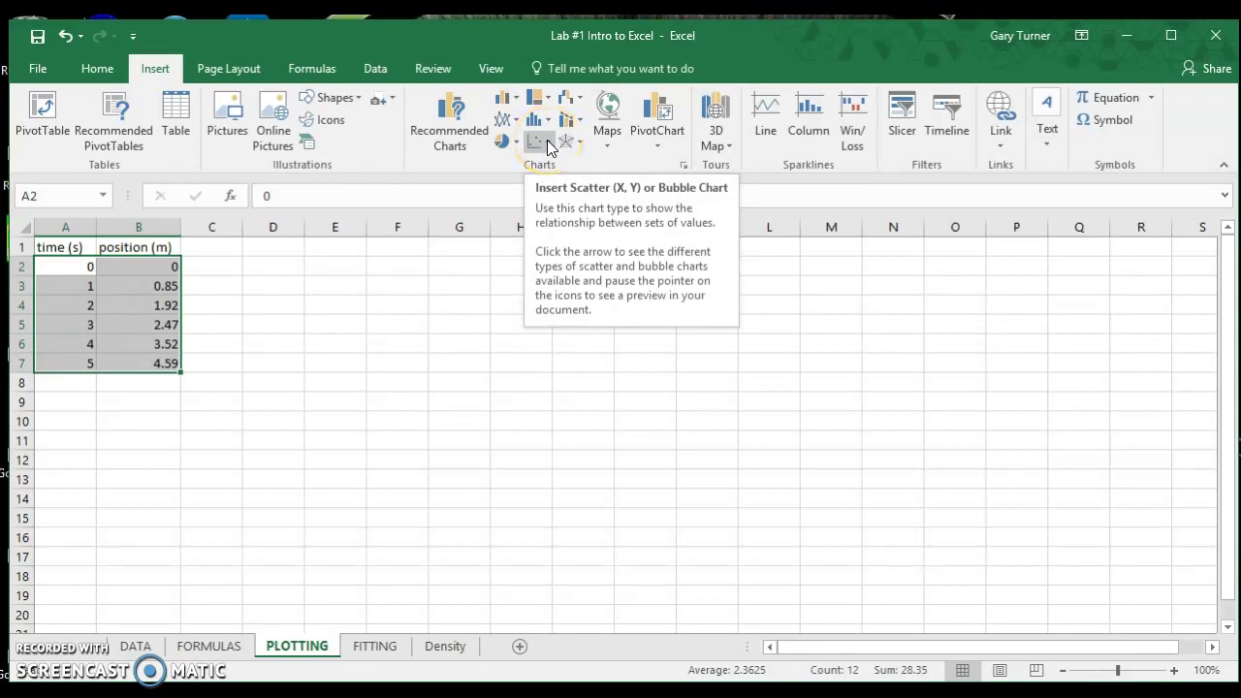
pyautogui.click(233, 345)
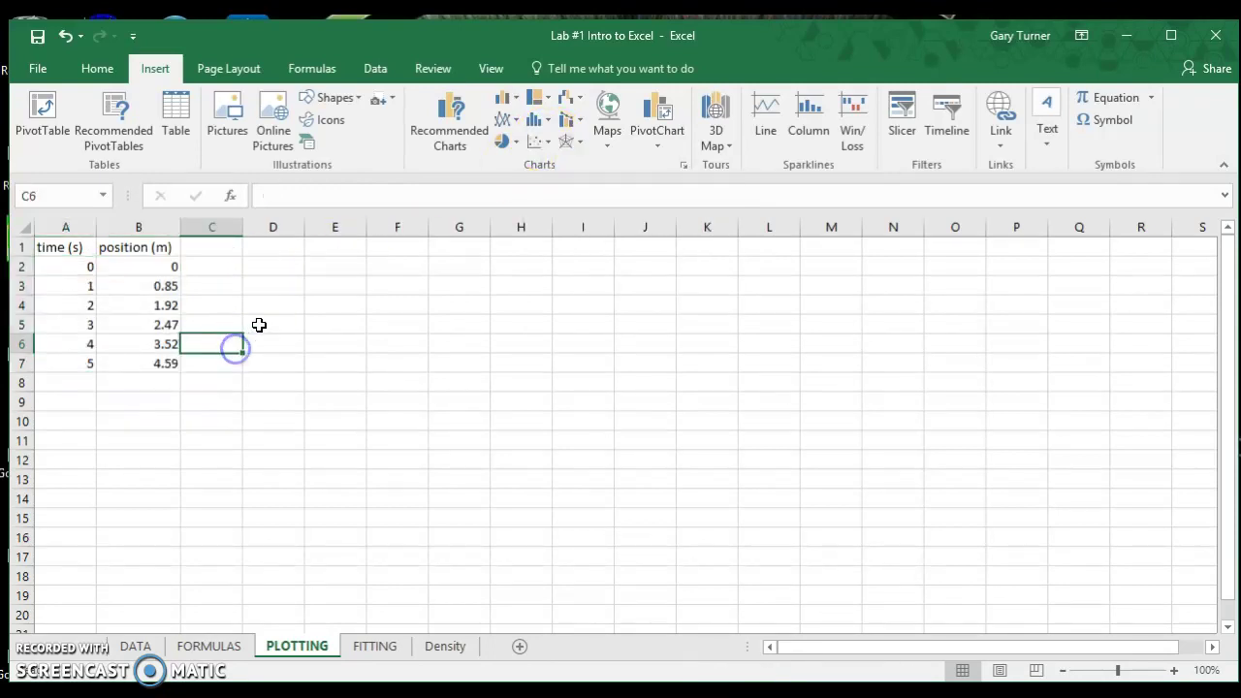
# Step: Insert a markers-only scatter chart of position against time from the data in A2:B7
pyautogui.click(60, 265)
pyautogui.moveTo(60, 265); pyautogui.dragTo(126, 359)
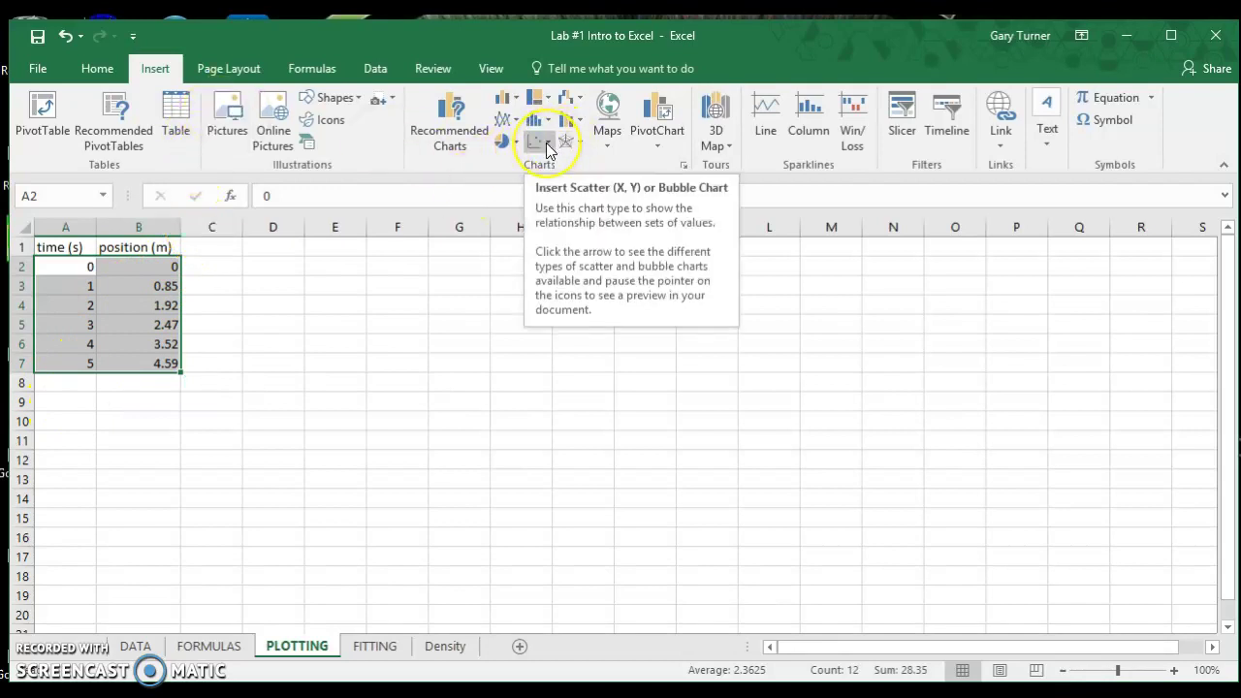
pyautogui.click(153, 70)
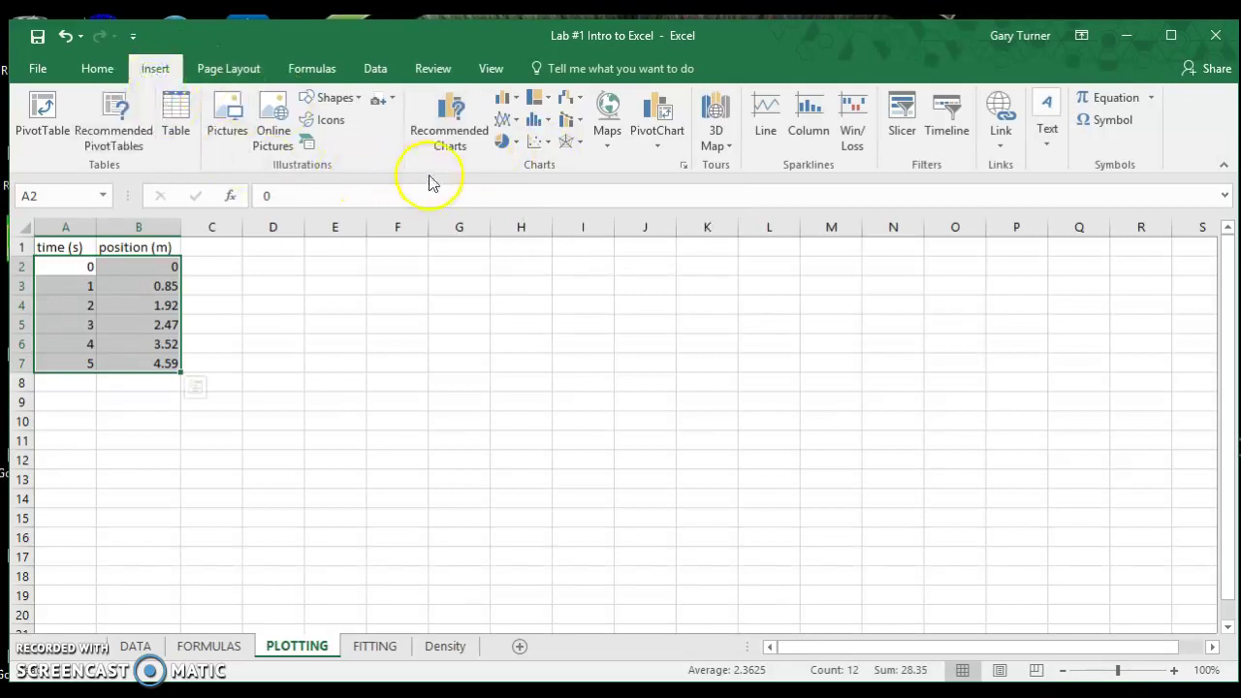
pyautogui.click(548, 144)
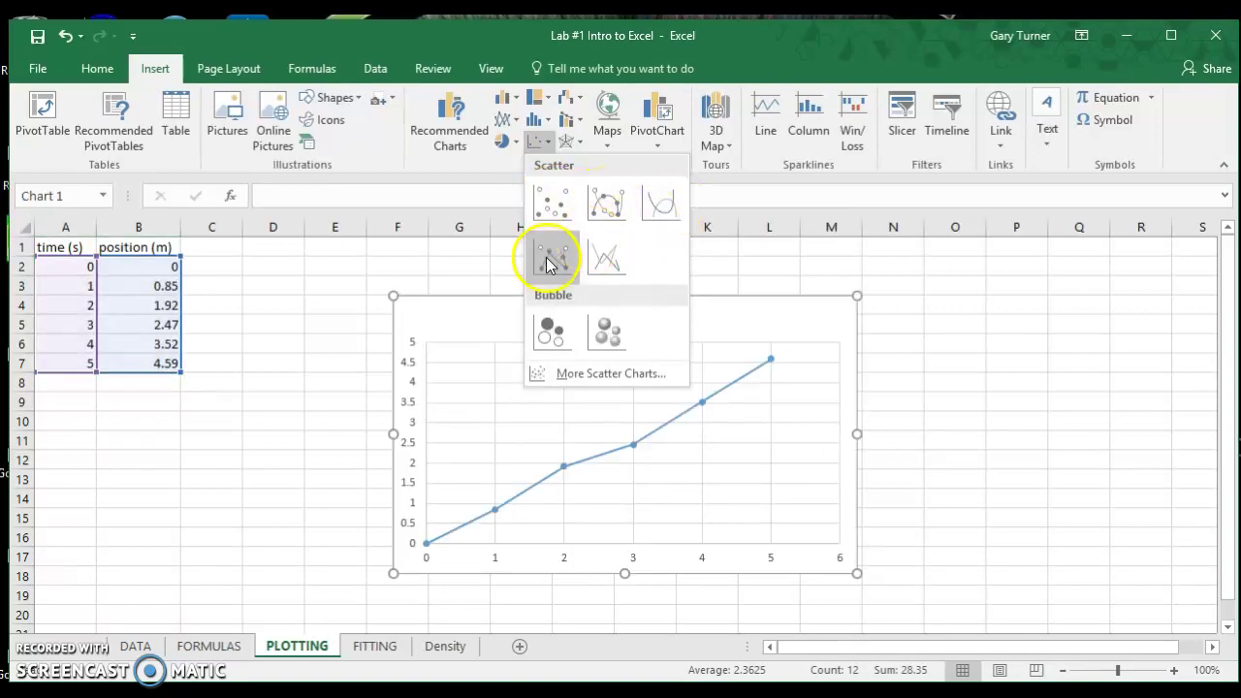
pyautogui.click(545, 206)
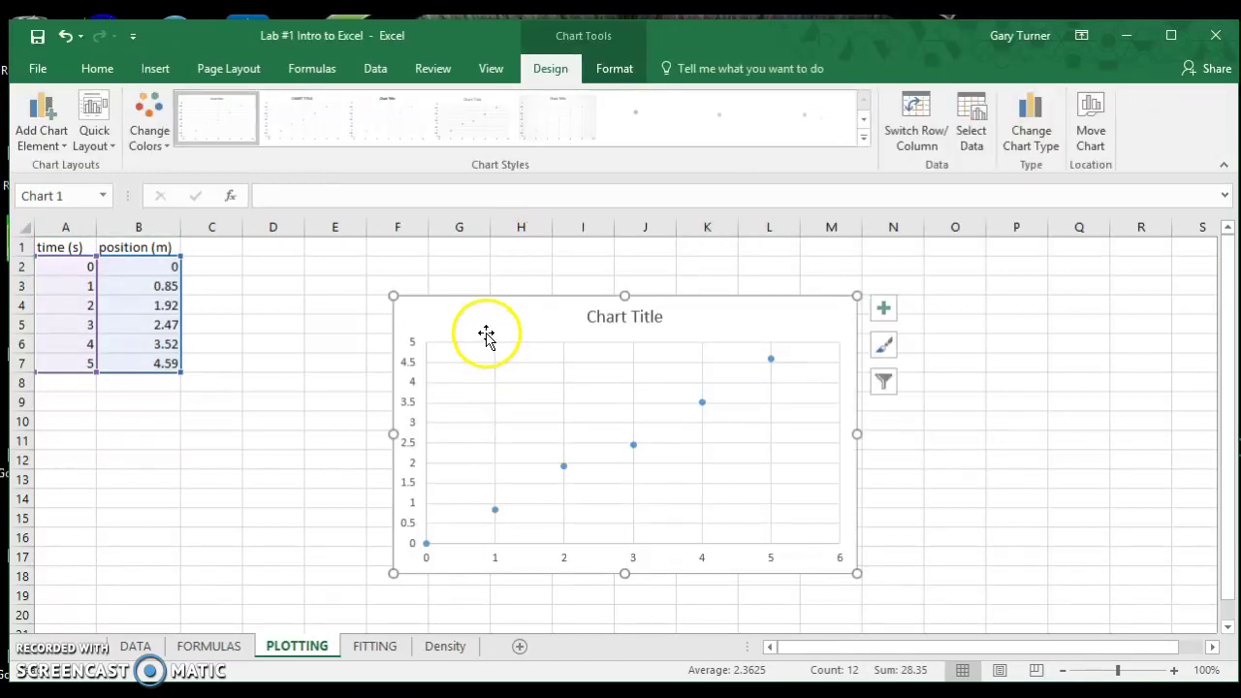
# Step: Move the scatter chart closer to the data table and add titles to both axes
pyautogui.moveTo(475, 319); pyautogui.dragTo(366, 285)
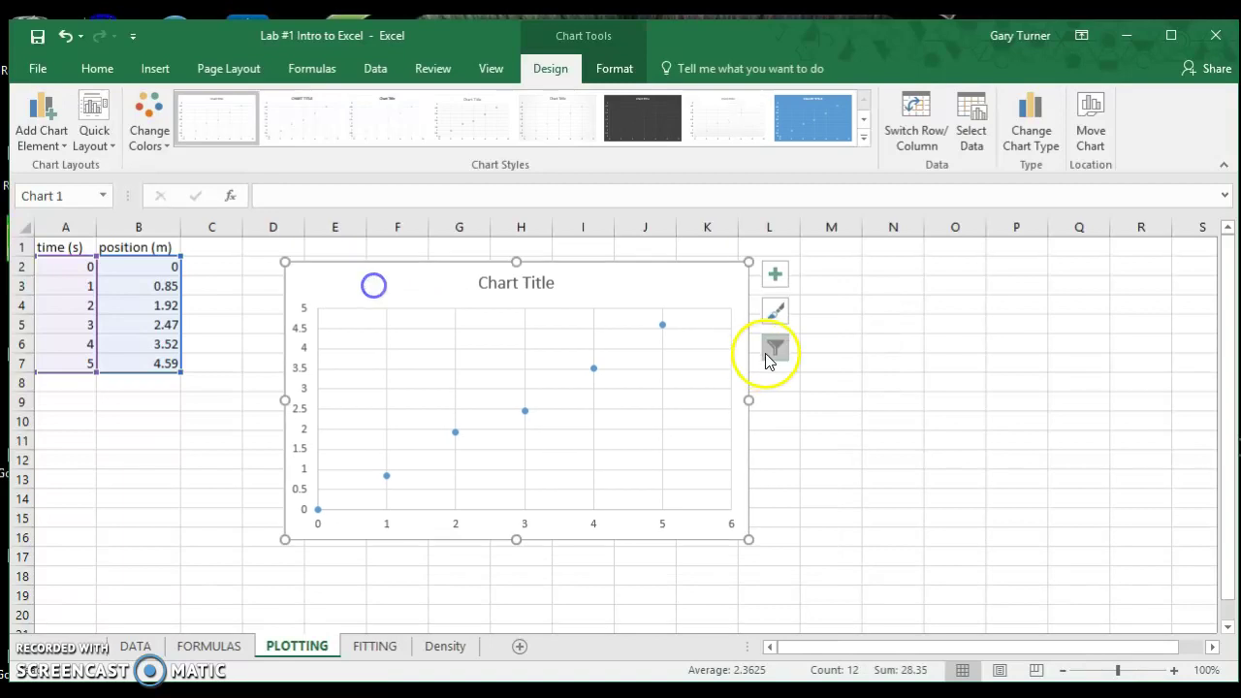
pyautogui.click(775, 278)
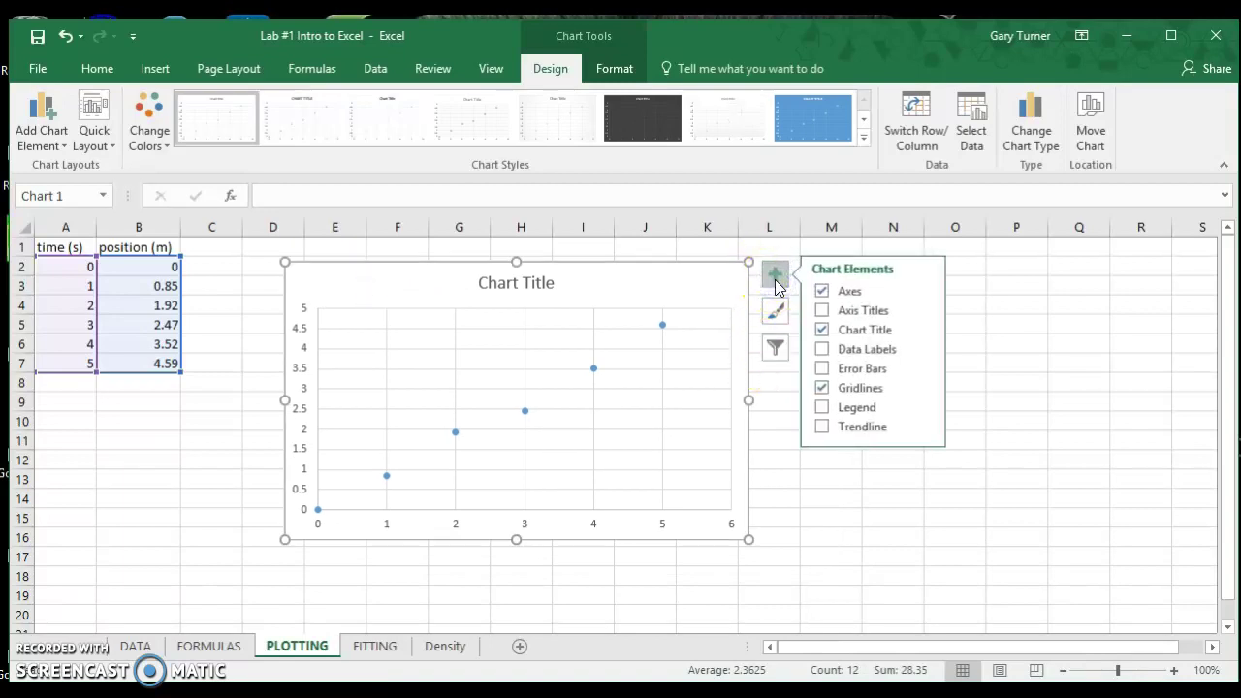
pyautogui.click(823, 310)
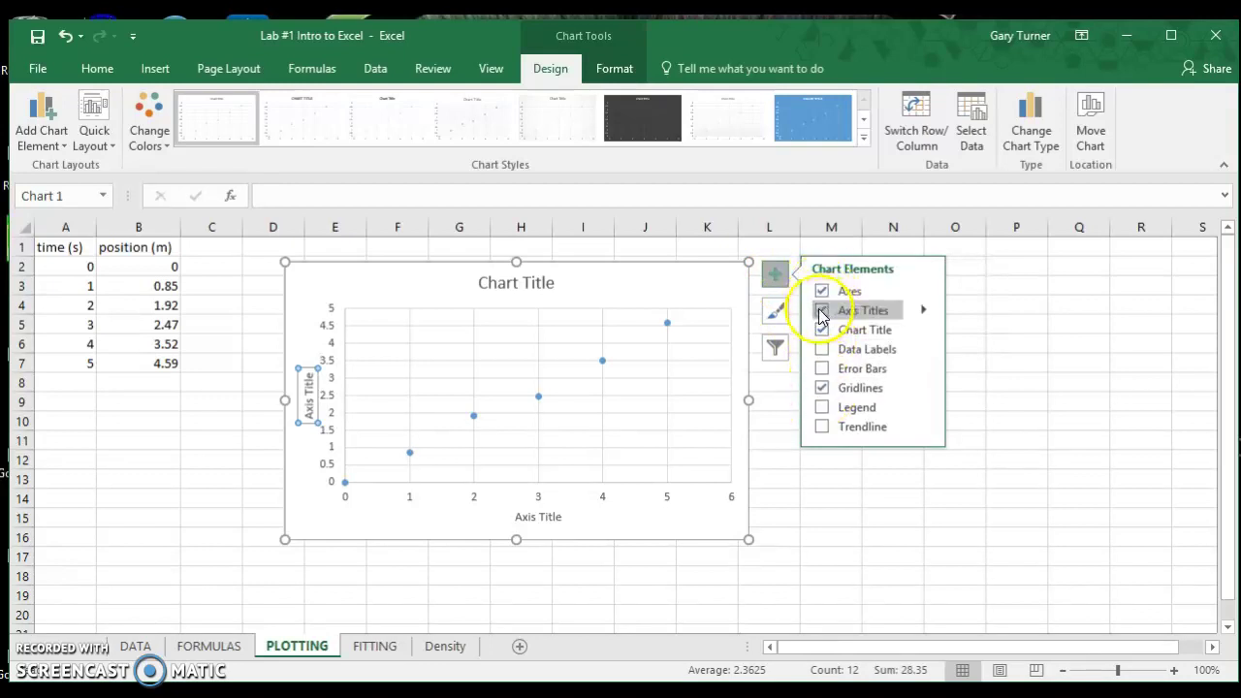
pyautogui.click(549, 516)
pyautogui.moveTo(304, 387); pyautogui.dragTo(307, 391)
# Step: Turn the chart's axis titles and chart title off, restore both, and deselect the chart
pyautogui.click(823, 311)
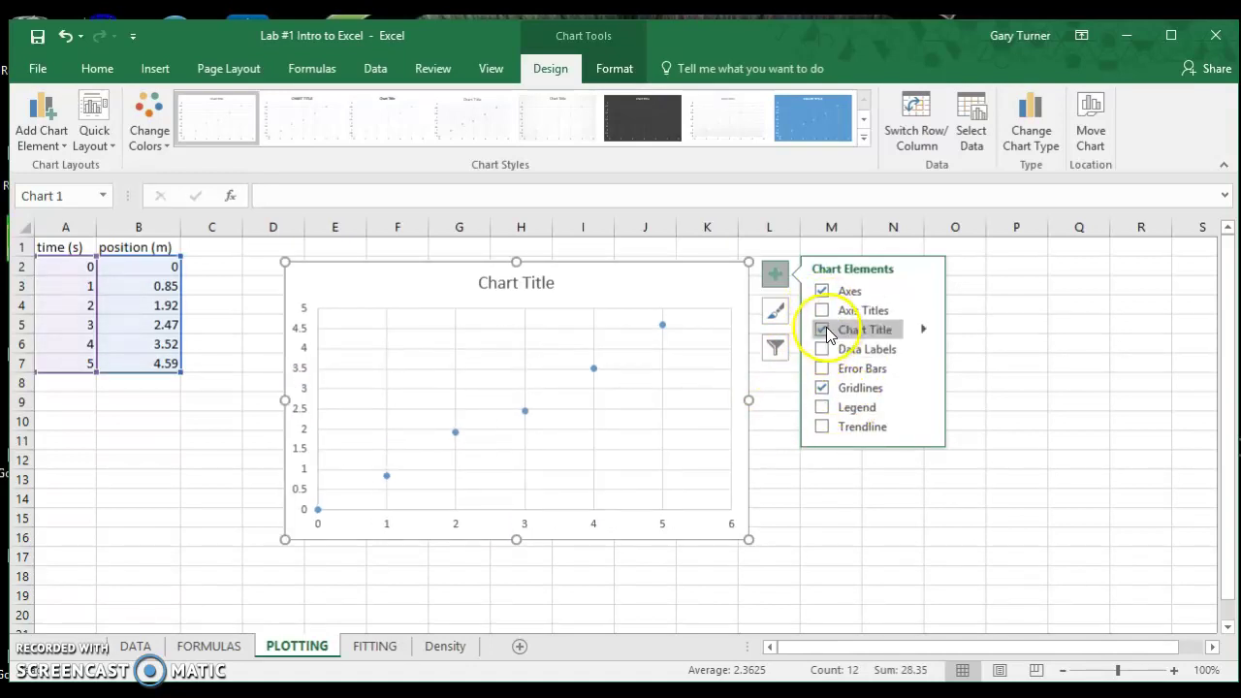
pyautogui.click(821, 330)
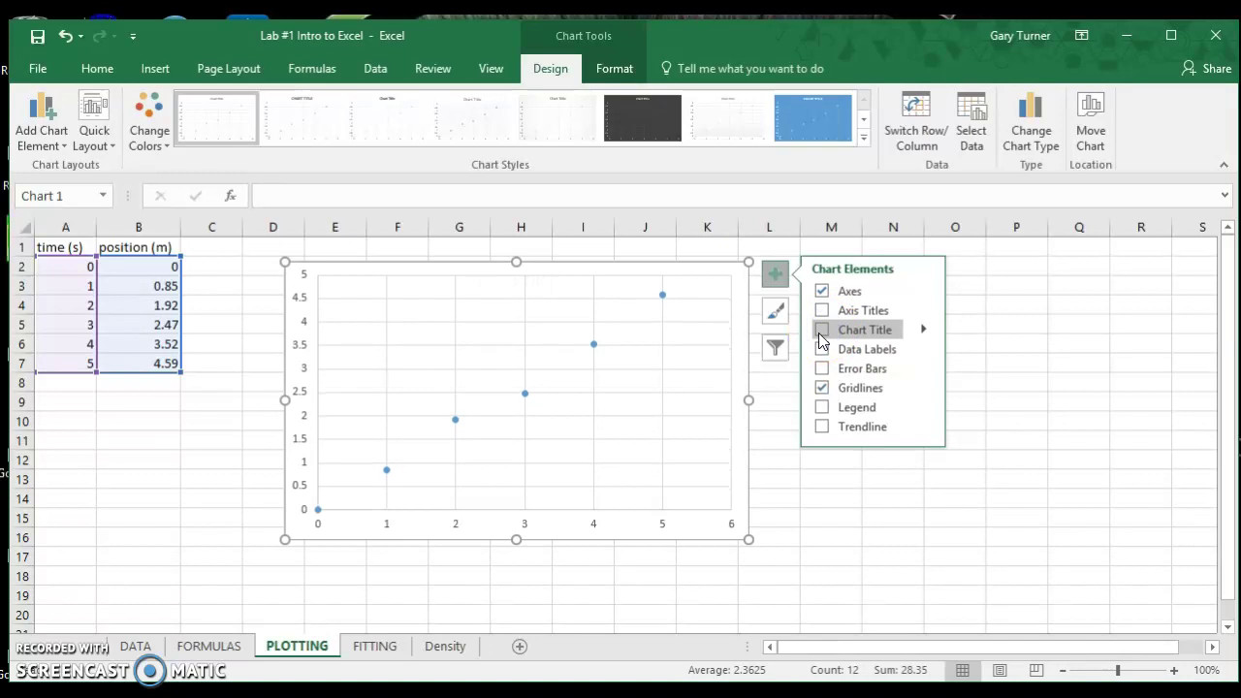
pyautogui.click(822, 310)
pyautogui.click(822, 330)
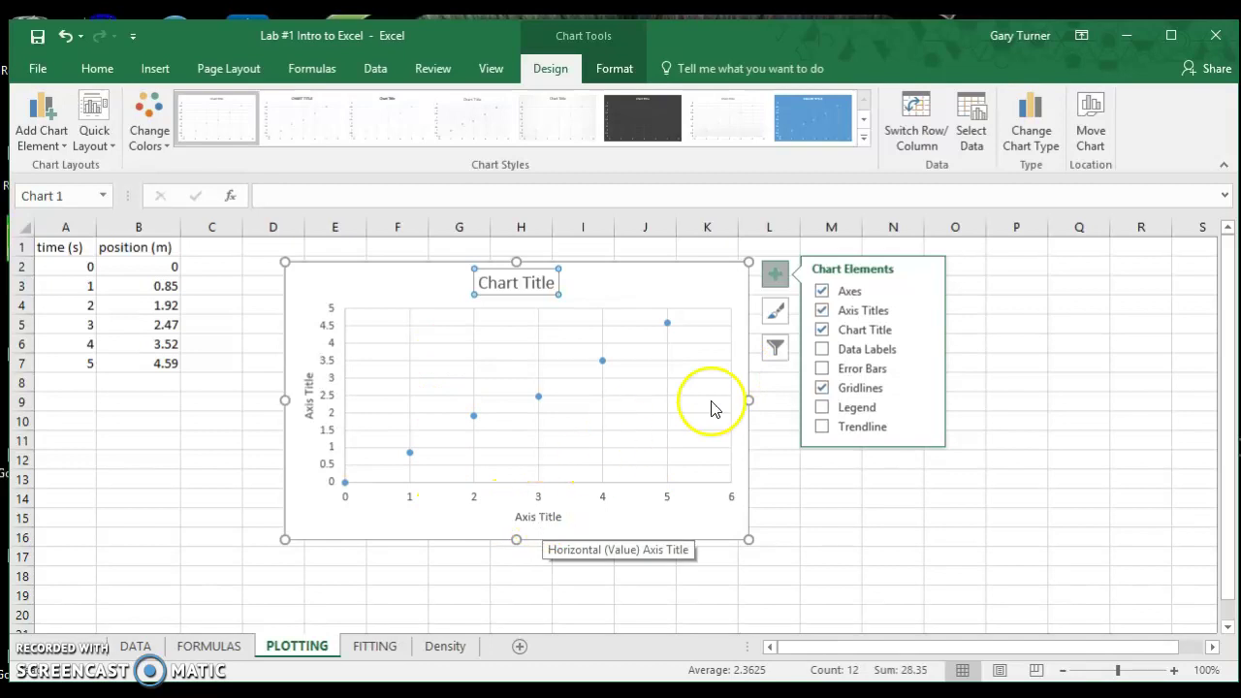
pyautogui.click(956, 308)
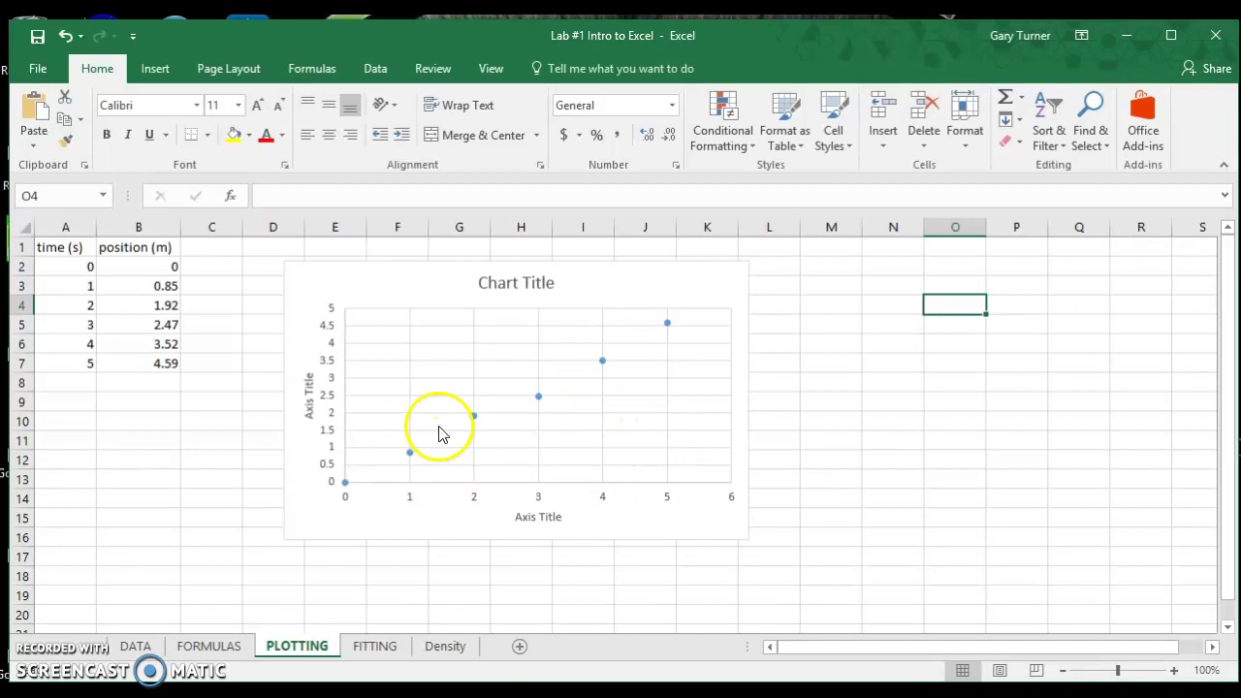
# Step: Add a linear trendline to the position data series and review the available trendline types
pyautogui.moveTo(545, 401)
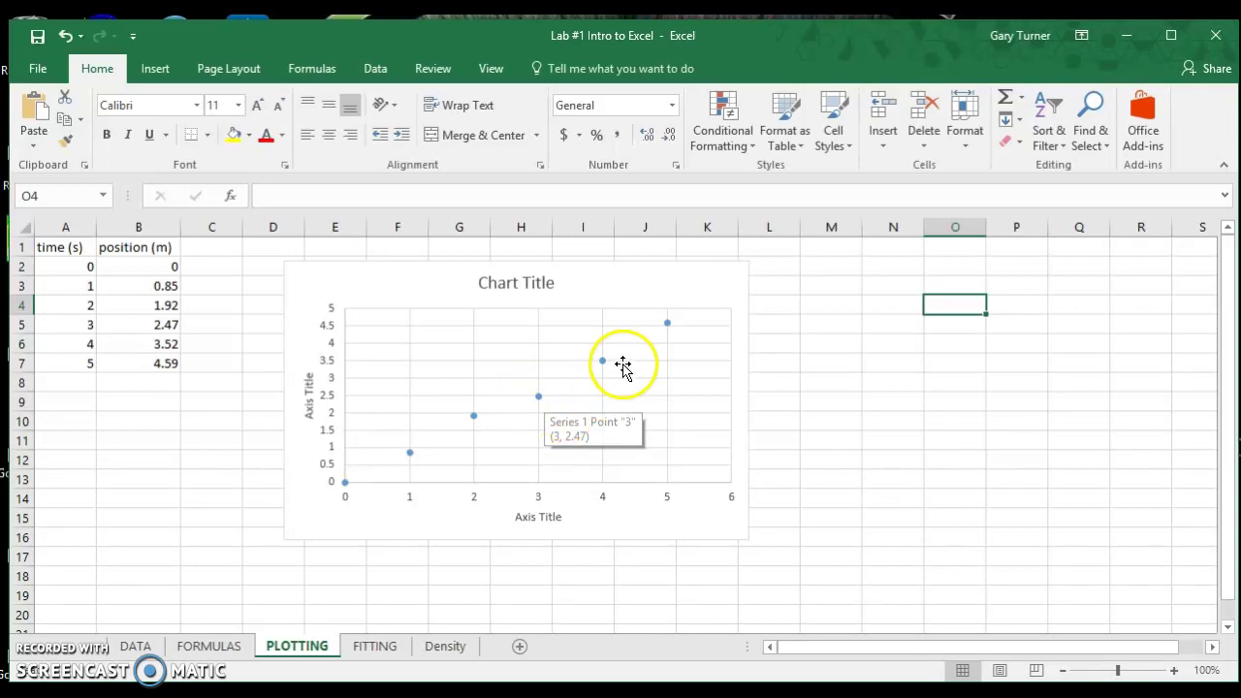
pyautogui.rightClick(539, 398)
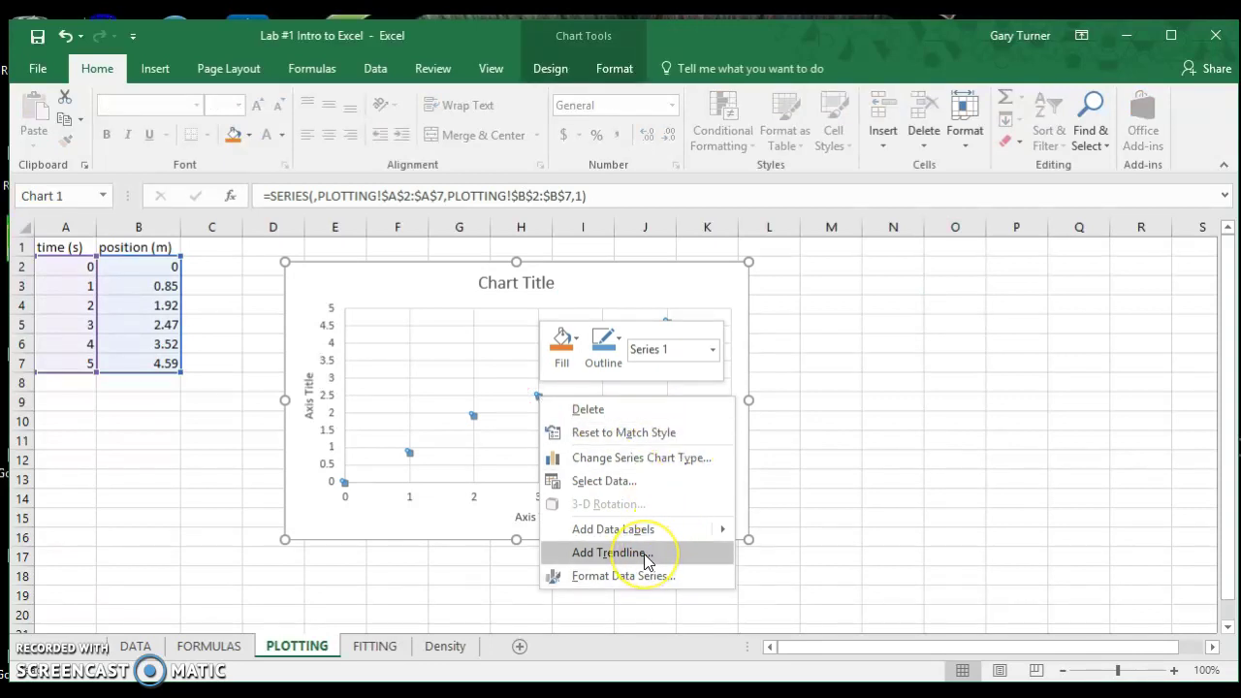
pyautogui.click(611, 553)
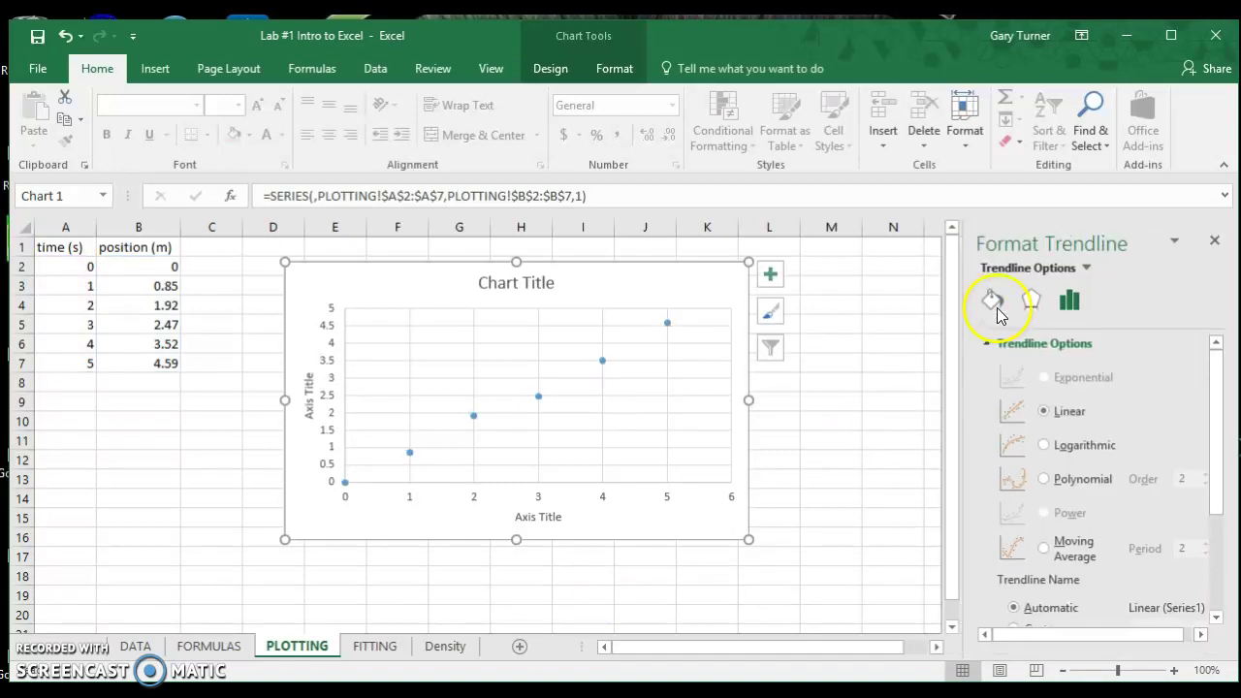
pyautogui.moveTo(1221, 362)
pyautogui.mouseDown()
pyautogui.moveTo(1216, 457)
pyautogui.moveTo(1215, 350)
pyautogui.mouseUp()
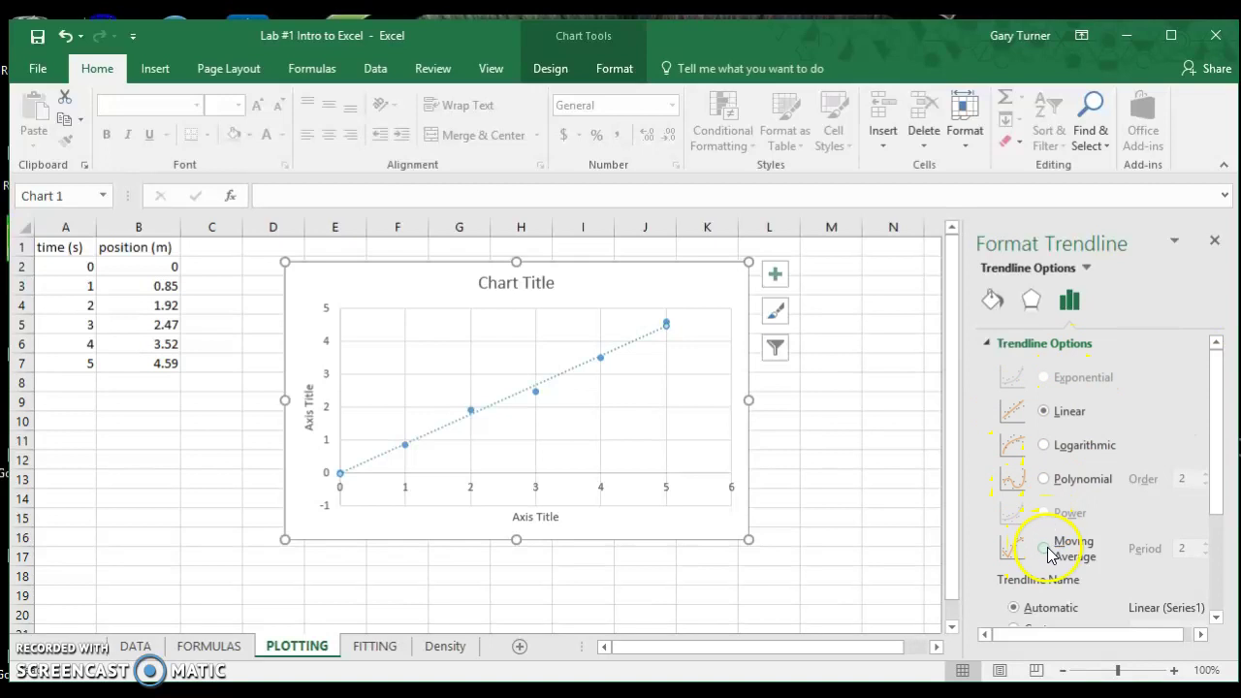
pyautogui.moveTo(1214, 365); pyautogui.dragTo(1199, 342)
pyautogui.moveTo(82, 267)
pyautogui.mouseDown()
pyautogui.moveTo(129, 265)
pyautogui.moveTo(97, 260)
pyautogui.mouseUp()
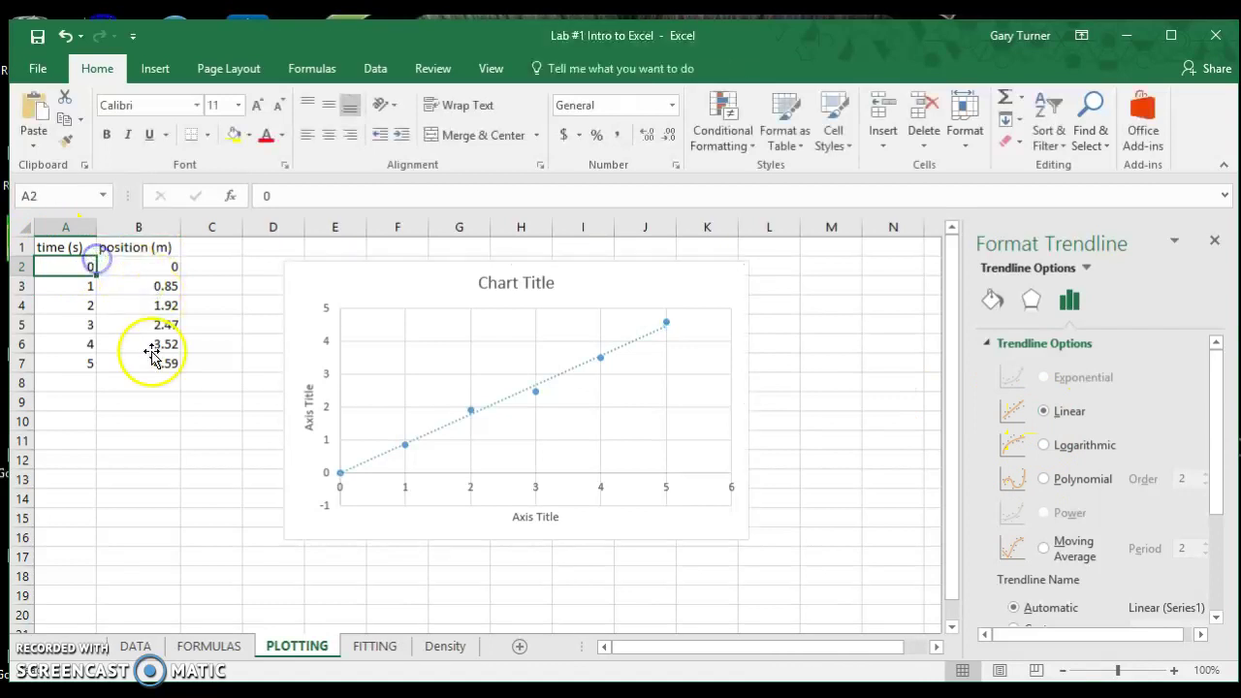
pyautogui.press('Right')
pyautogui.press('Down')
pyautogui.press('Down')
pyautogui.press('Down')
pyautogui.press('Down')
pyautogui.press('Down')
pyautogui.press('Down')
pyautogui.press('Down')
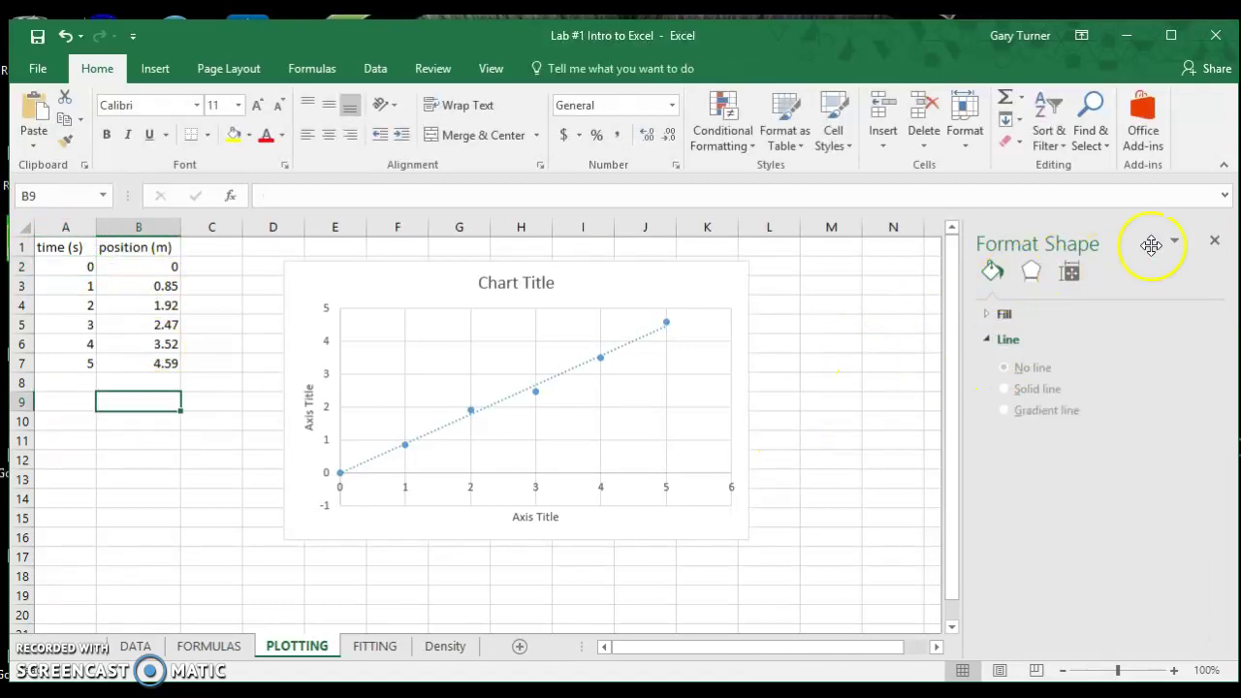
pyautogui.click(1219, 243)
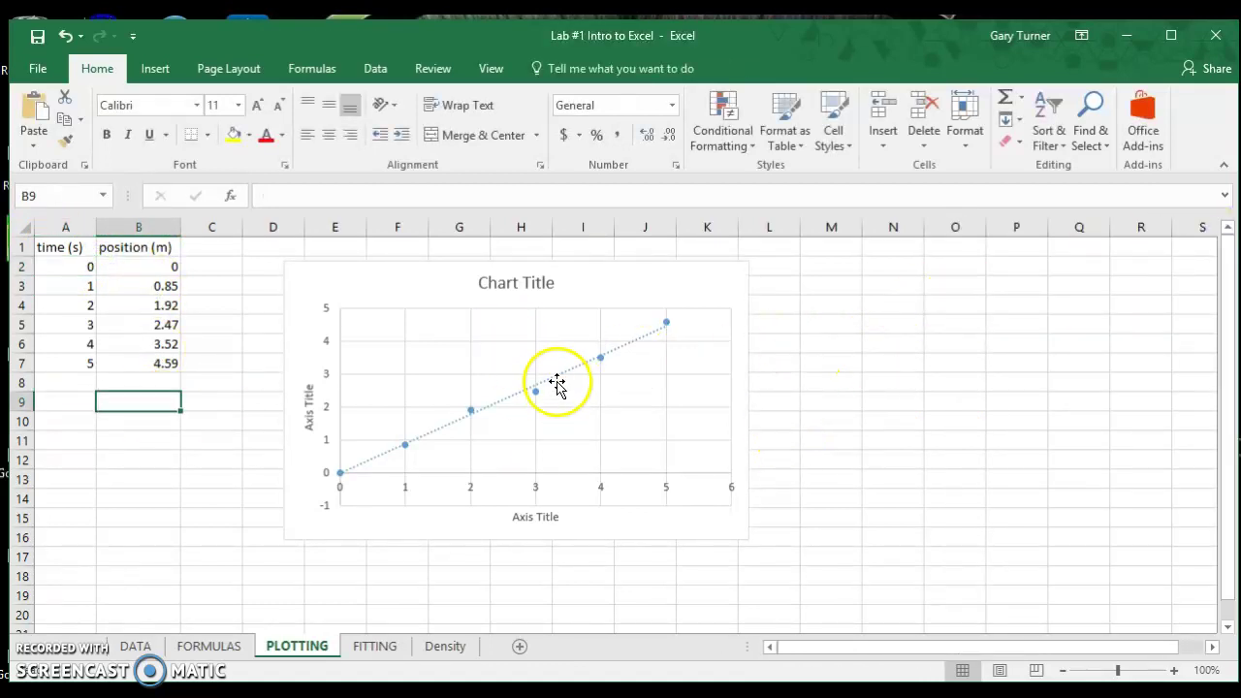
# Step: Open the formatting options of the linear trendline and display its equation on the chart
pyautogui.rightClick(557, 374)
pyautogui.click(625, 508)
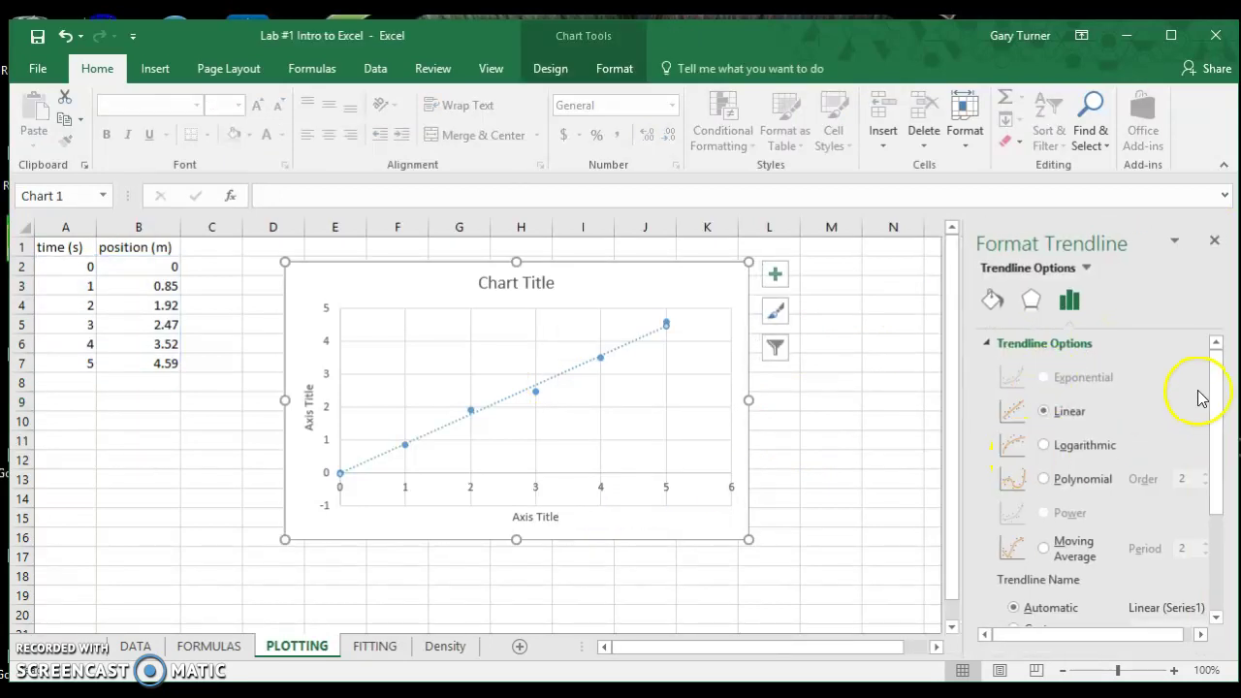
pyautogui.moveTo(1211, 362); pyautogui.dragTo(1191, 514)
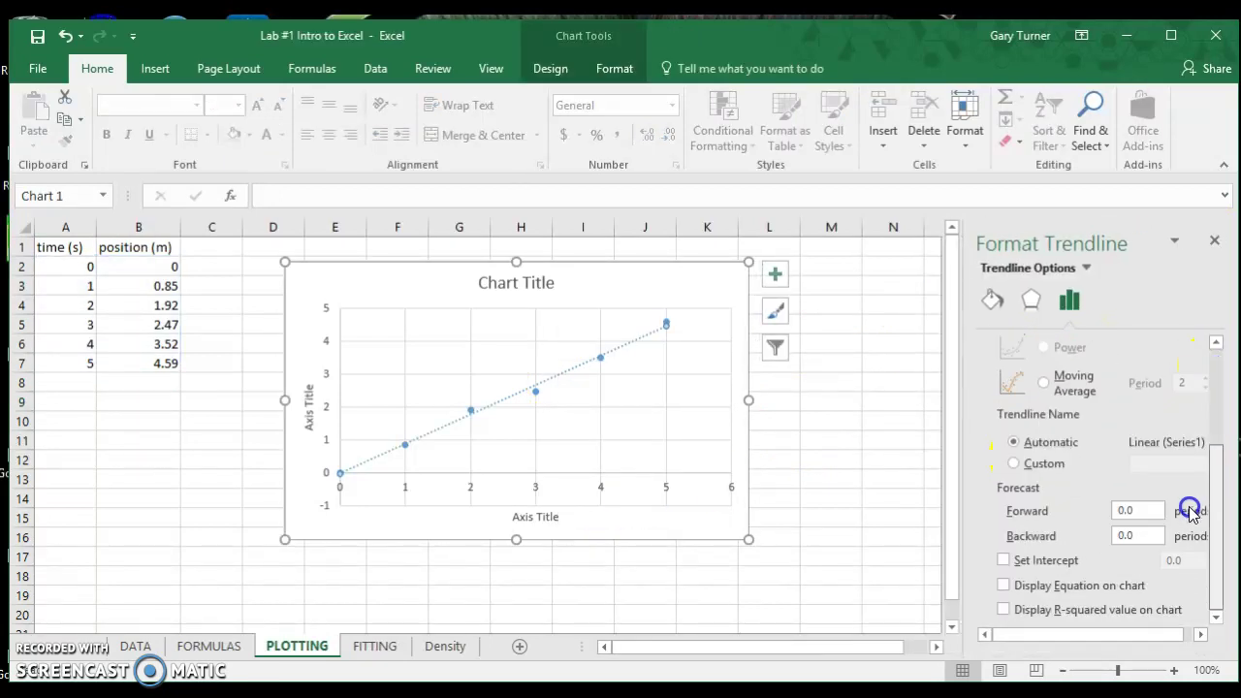
pyautogui.click(1005, 586)
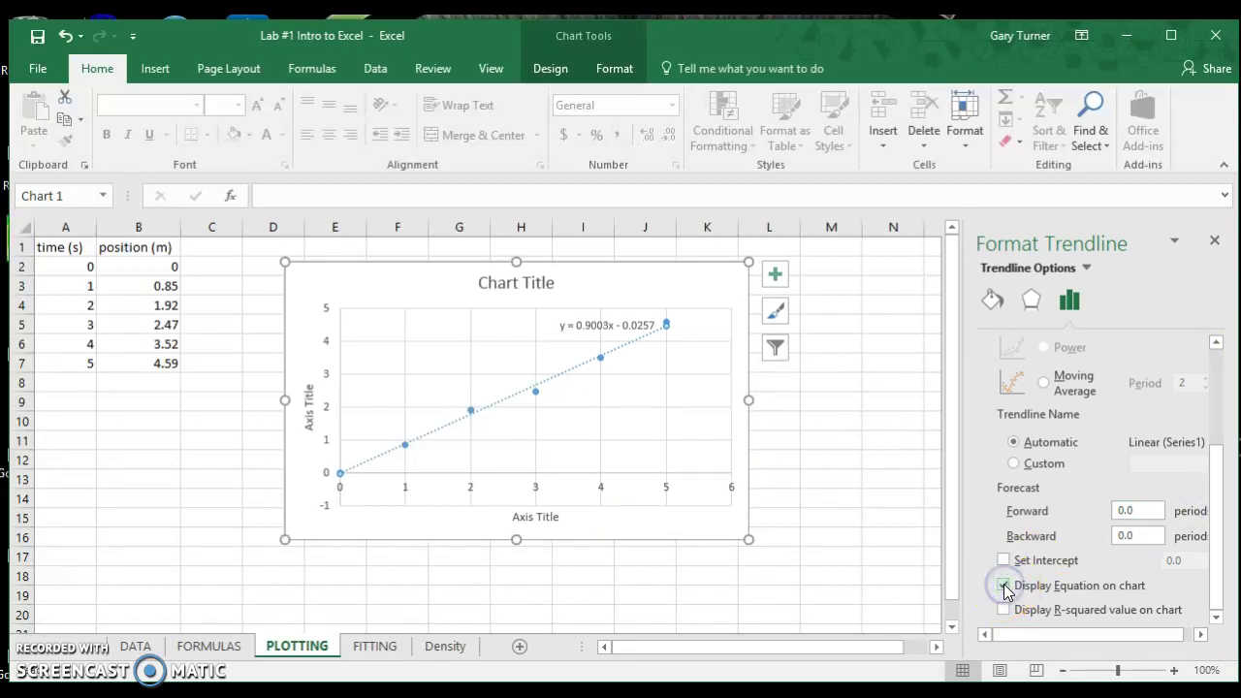
# Step: Try to change the existing trendline's type to Logarithmic and close its formatting options
pyautogui.moveTo(1211, 448); pyautogui.dragTo(1222, 365)
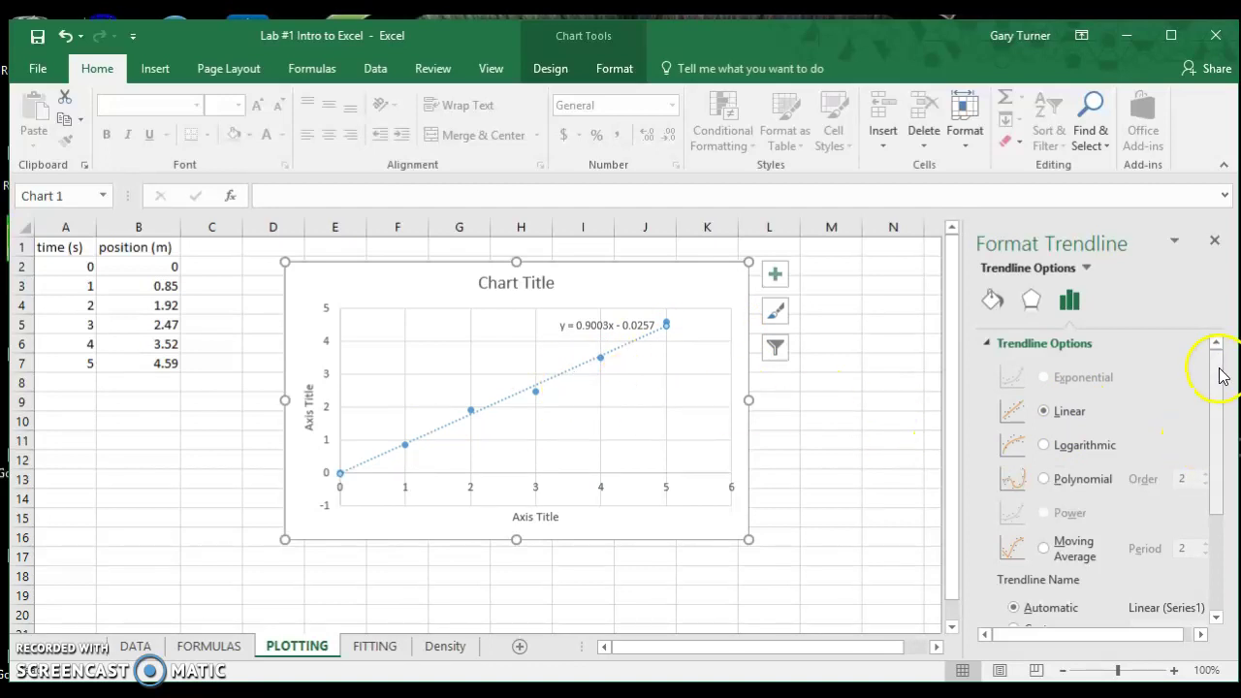
pyautogui.click(1045, 447)
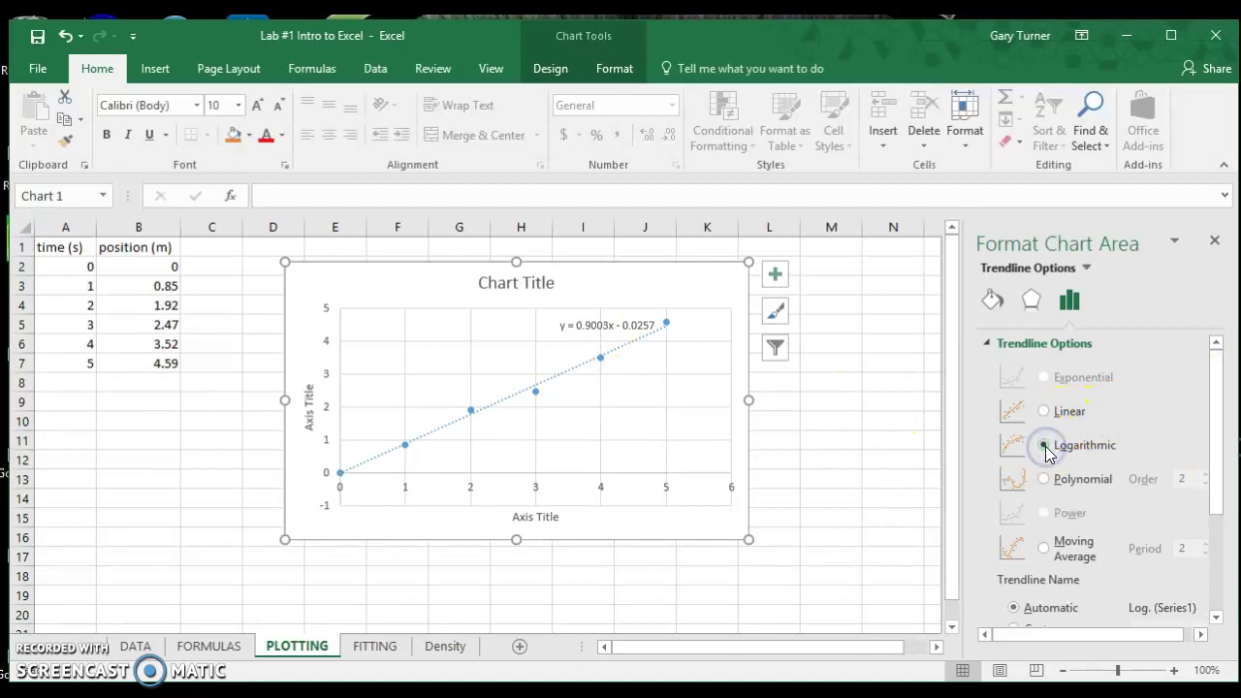
pyautogui.click(648, 422)
pyautogui.click(1215, 239)
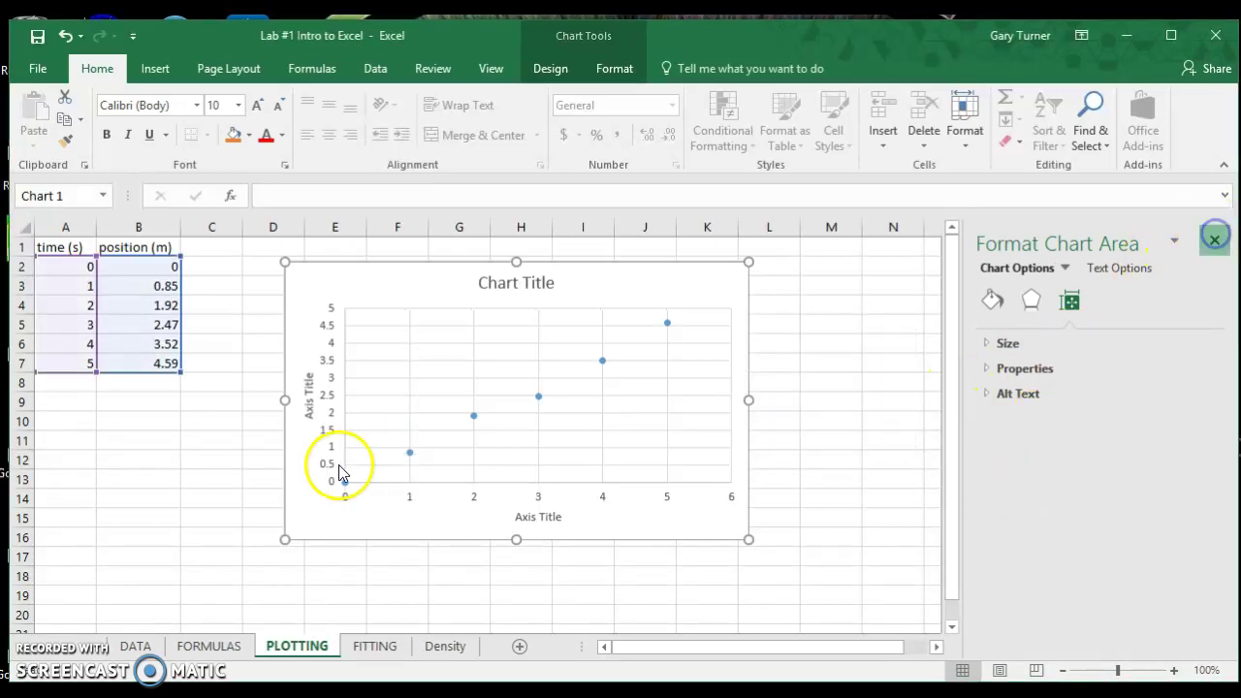
# Step: Add a new trendline to the data series and try the Logarithmic type on it
pyautogui.rightClick(475, 416)
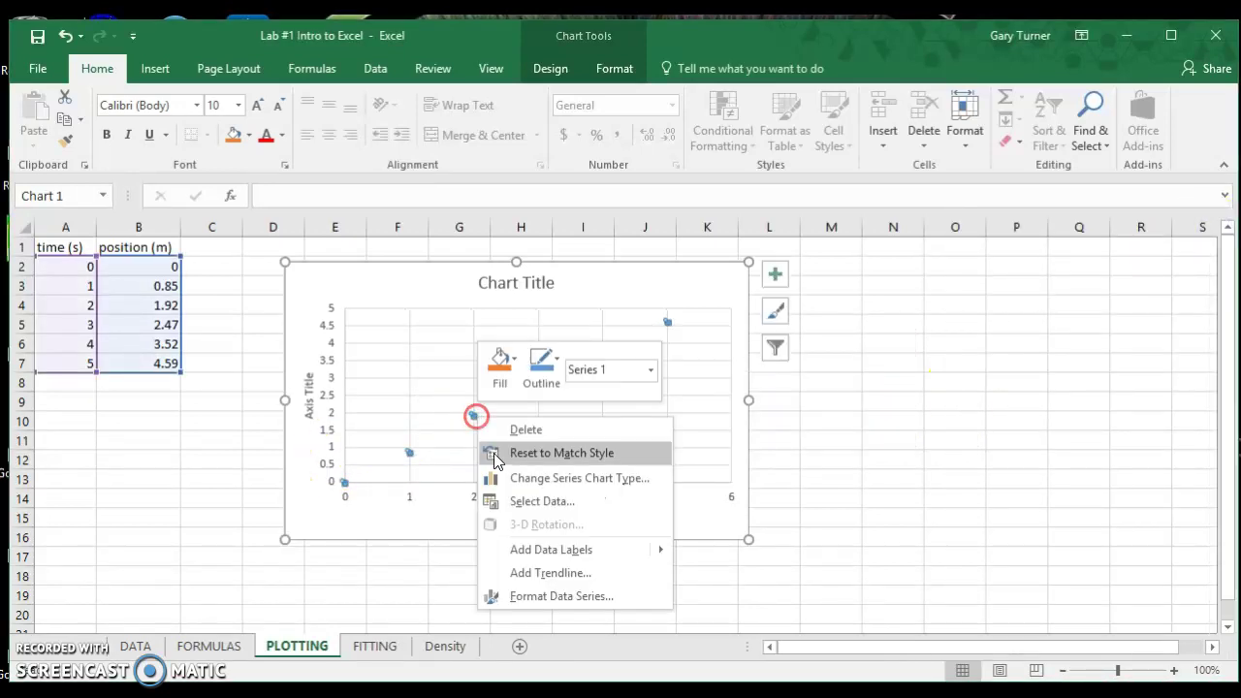
pyautogui.click(551, 574)
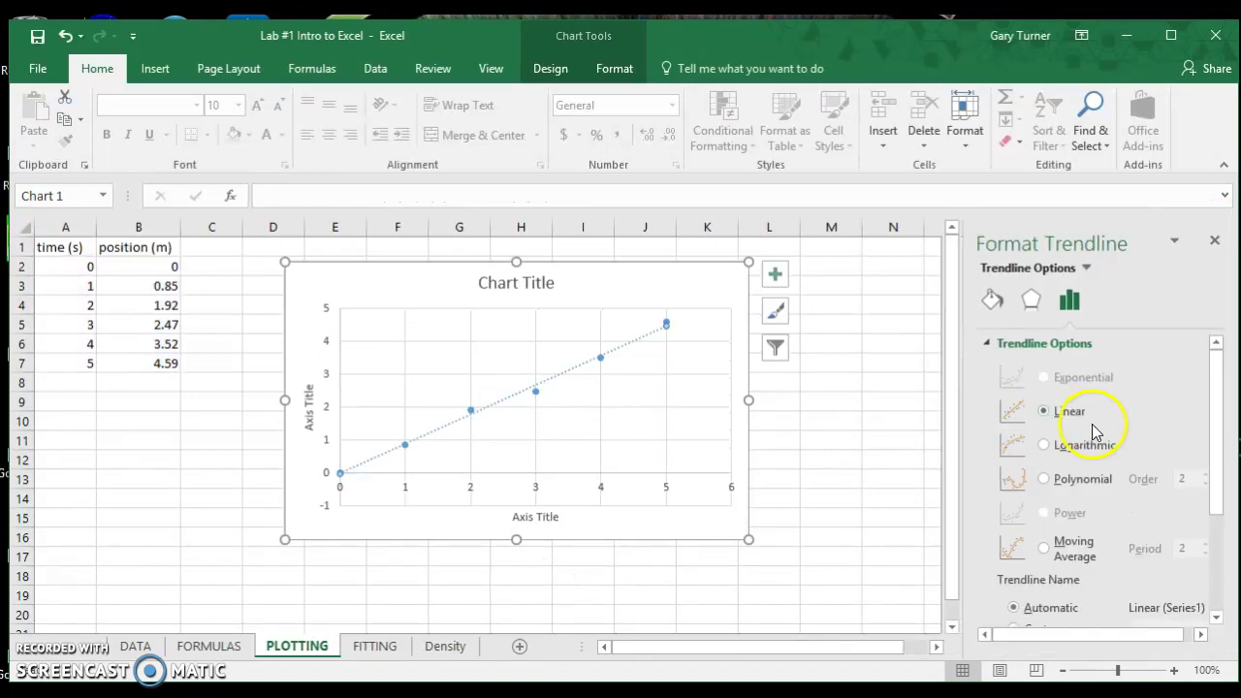
pyautogui.click(1045, 446)
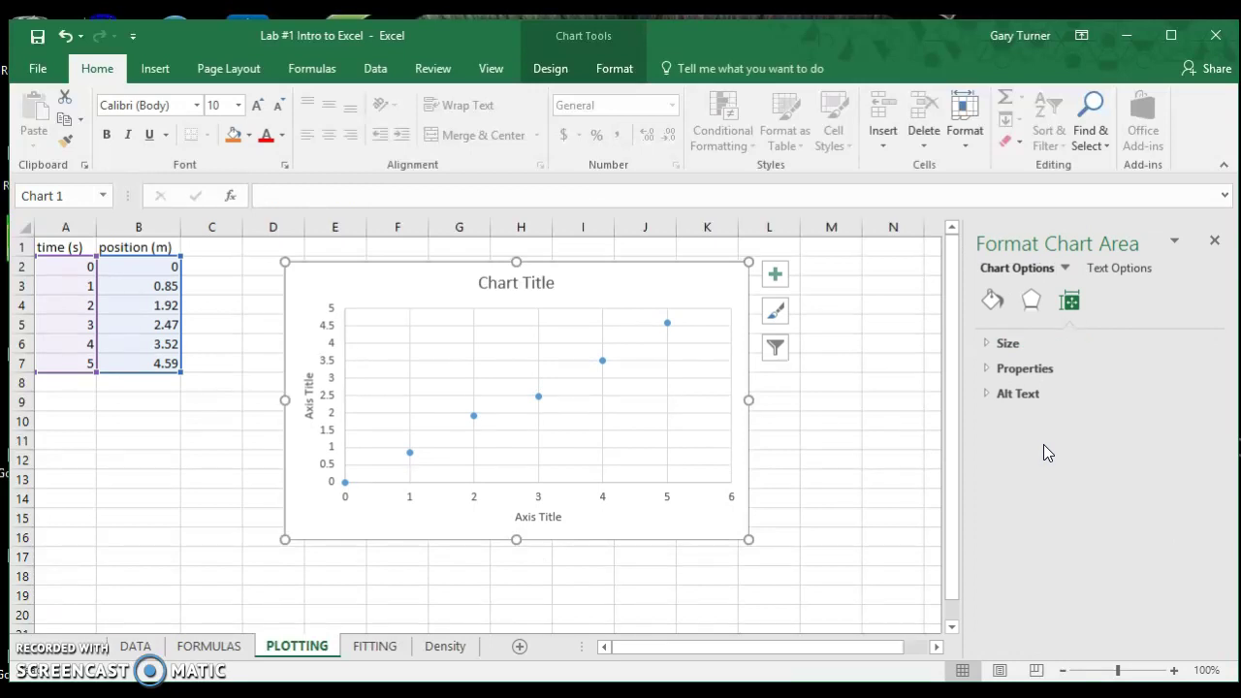
pyautogui.click(1214, 241)
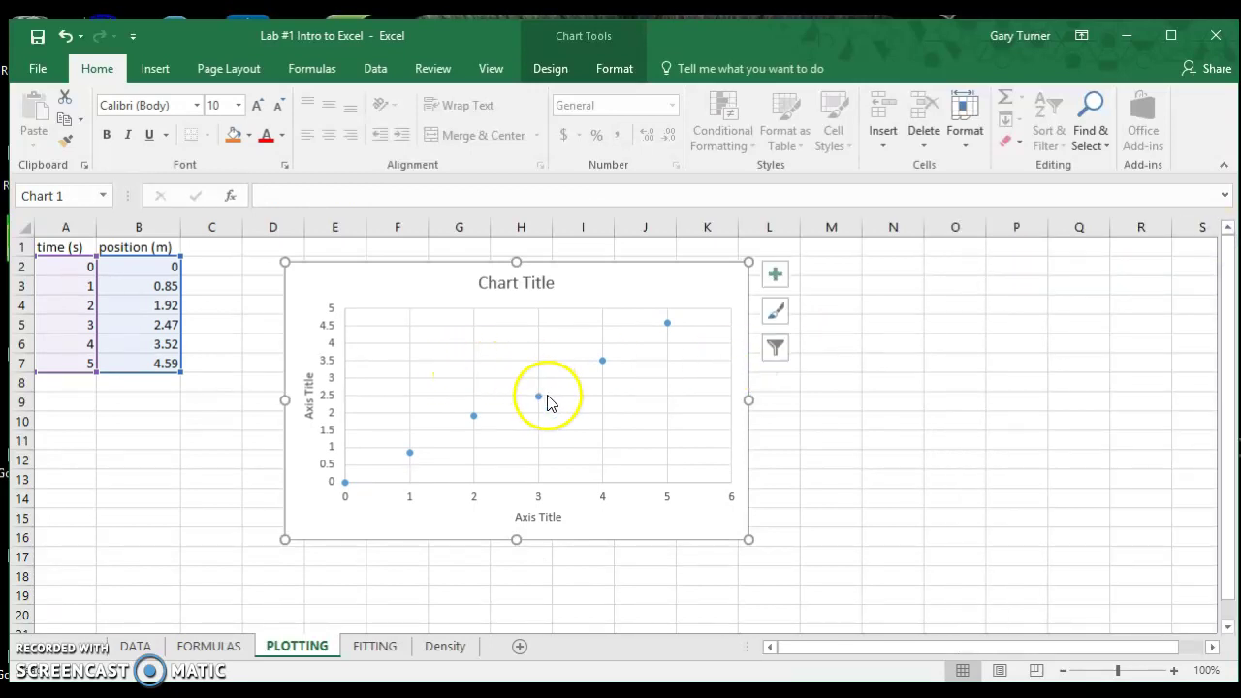
# Step: Add an order 2 Polynomial trendline to the position data series, displaying its equation and R-squared value on the chart
pyautogui.rightClick(539, 396)
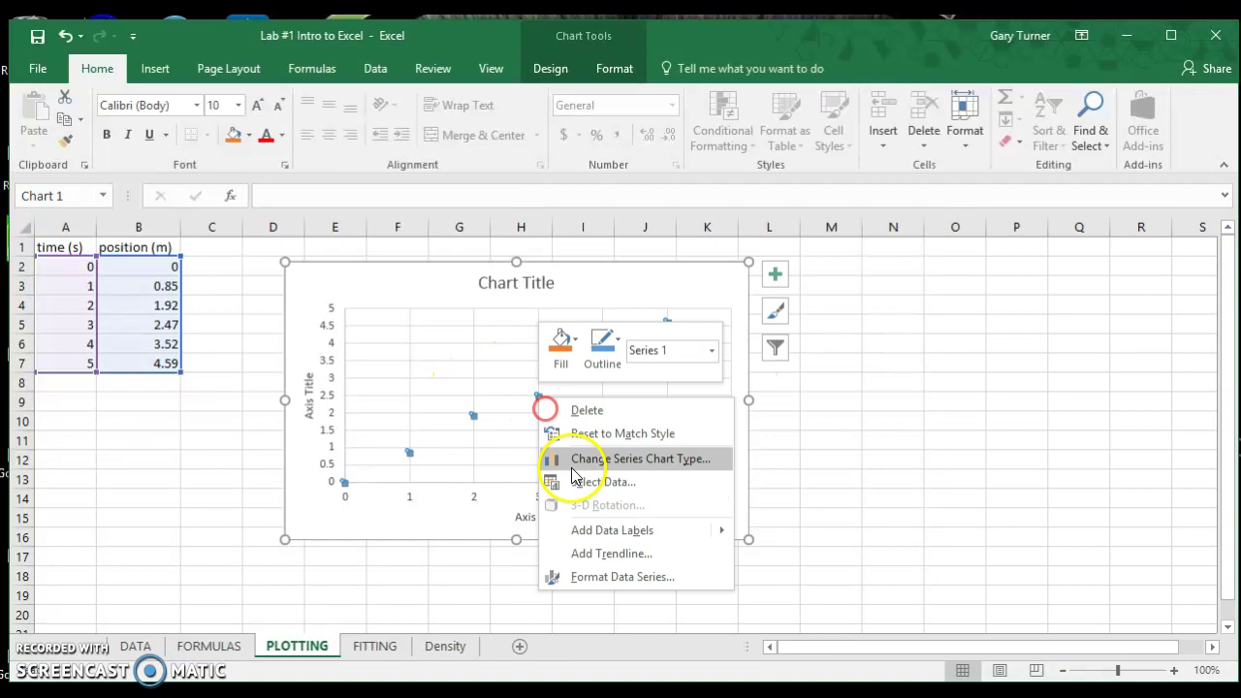
pyautogui.click(601, 555)
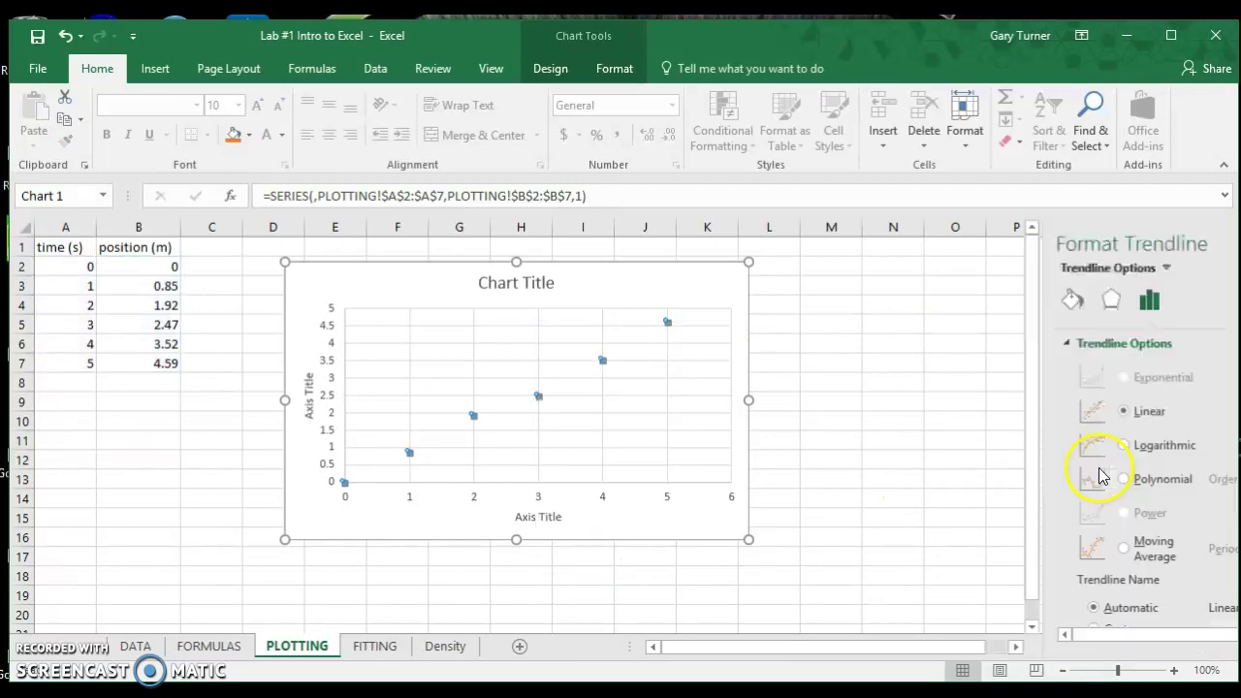
pyautogui.click(1043, 479)
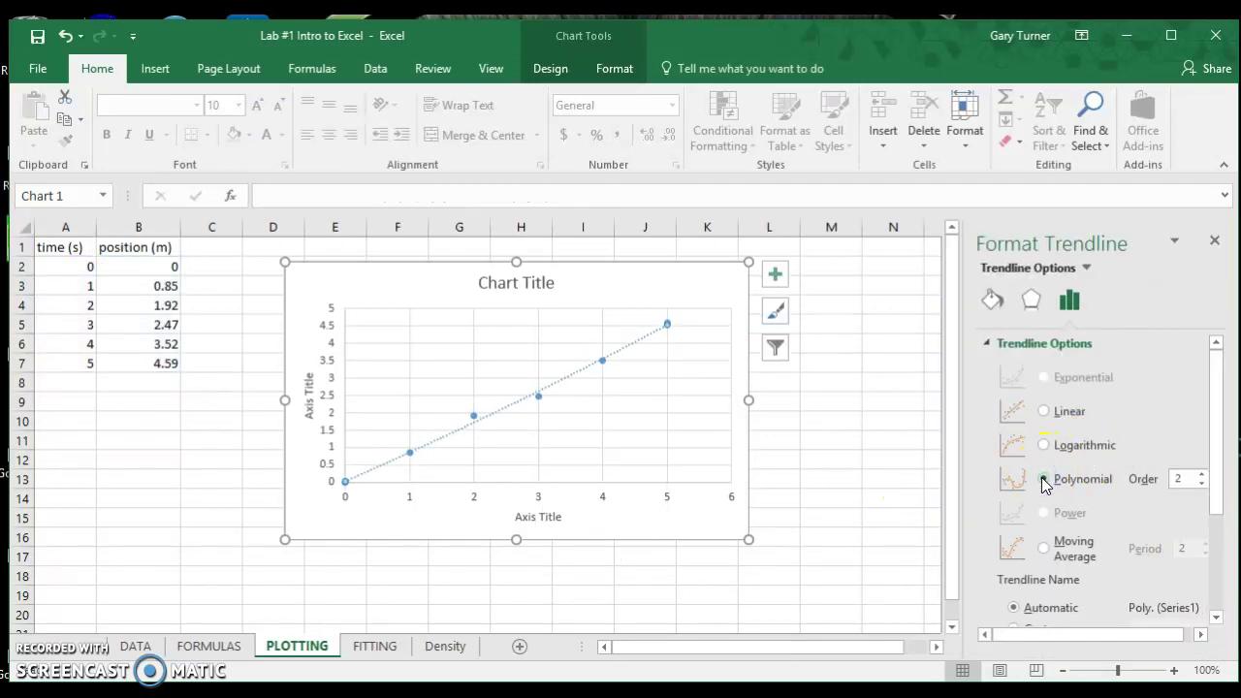
pyautogui.moveTo(1207, 405); pyautogui.dragTo(1199, 491)
pyautogui.click(1004, 585)
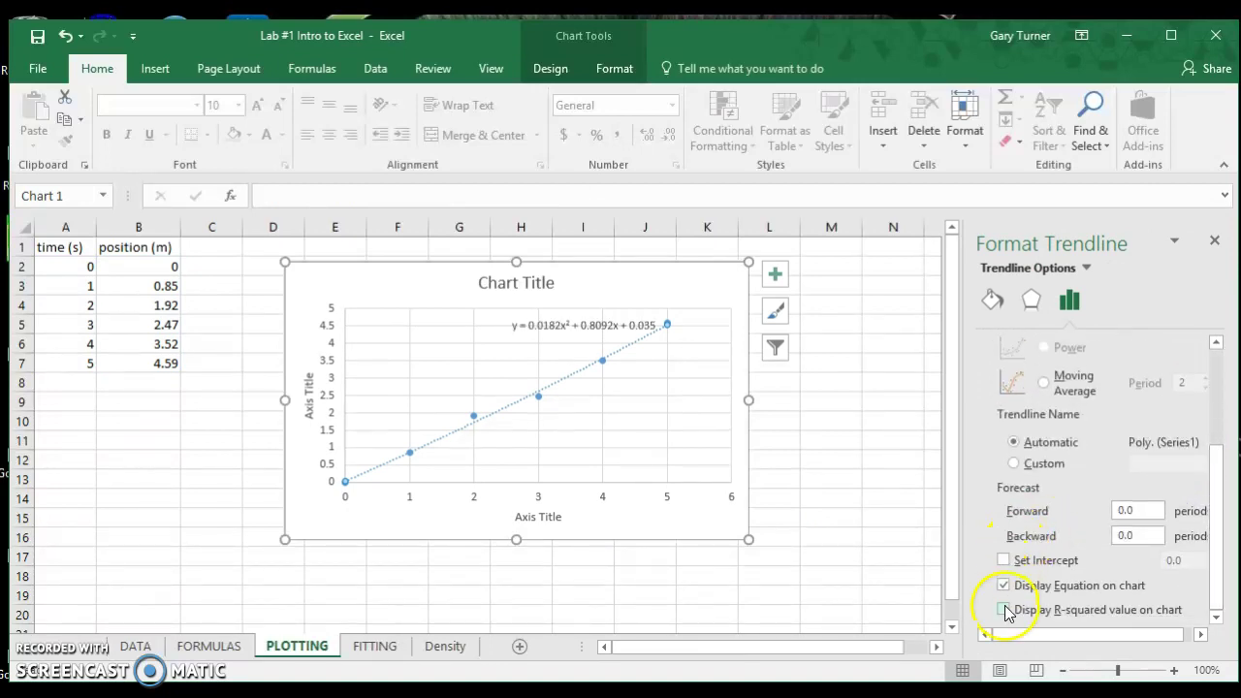
pyautogui.click(1006, 610)
# Step: Move the trendline's equation label away from the data points and close its formatting options
pyautogui.click(613, 334)
pyautogui.click(540, 339)
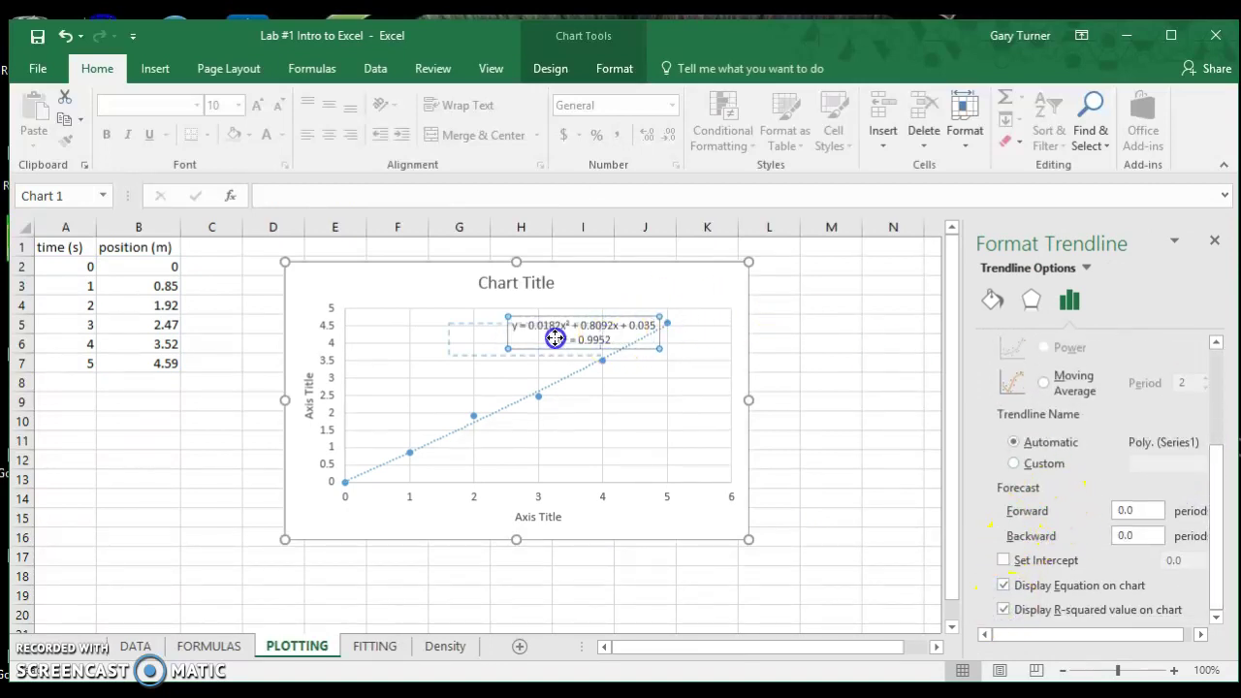
pyautogui.click(1219, 490)
pyautogui.click(1214, 239)
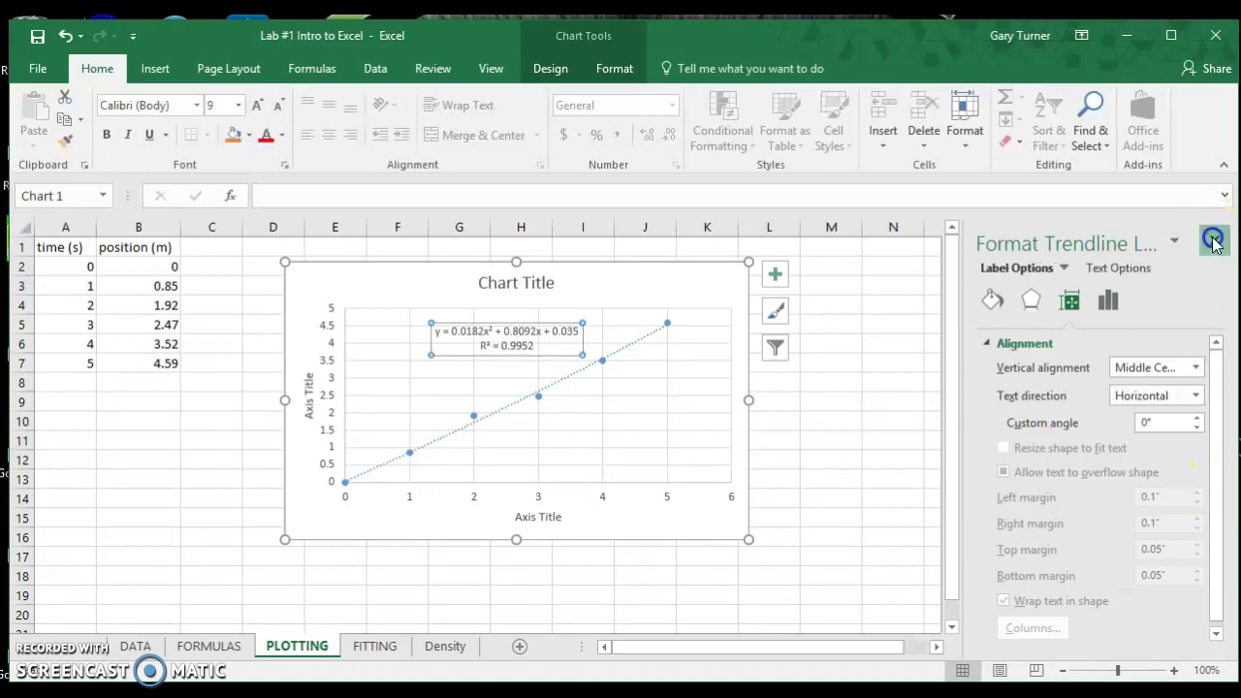
# Step: Compare the Linear and Polynomial types for the existing trendline, keep Linear, and close the formatting options
pyautogui.rightClick(563, 384)
pyautogui.click(607, 515)
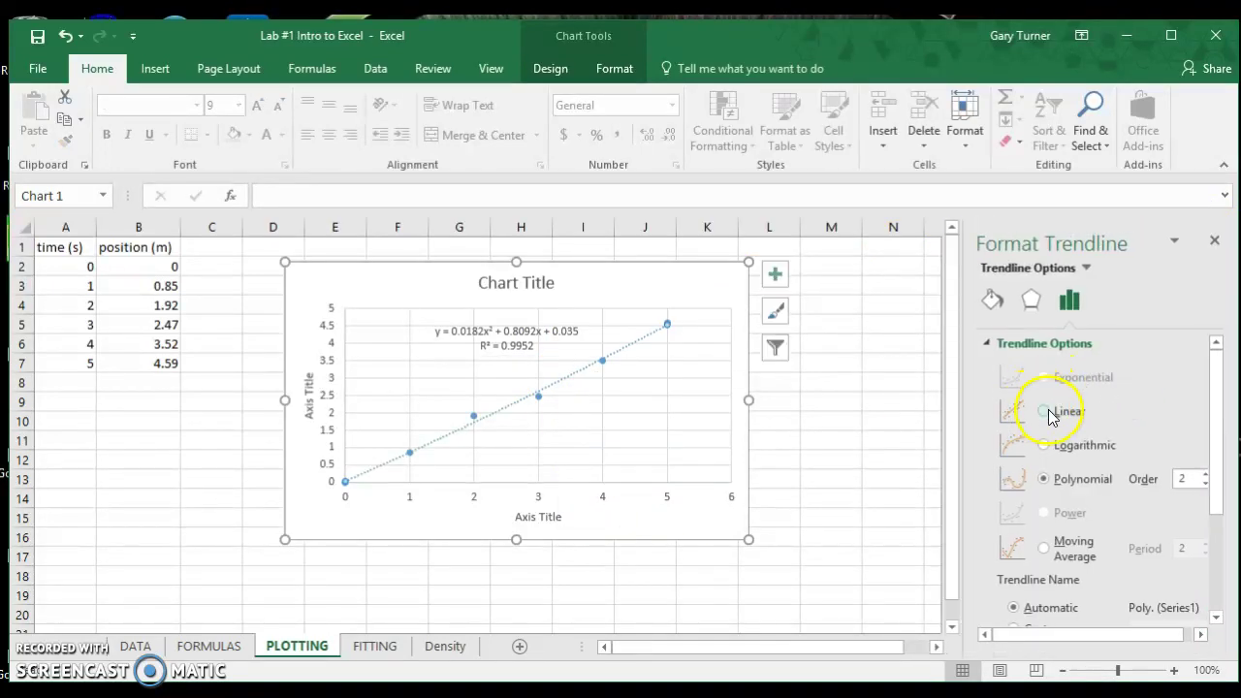
pyautogui.click(1042, 415)
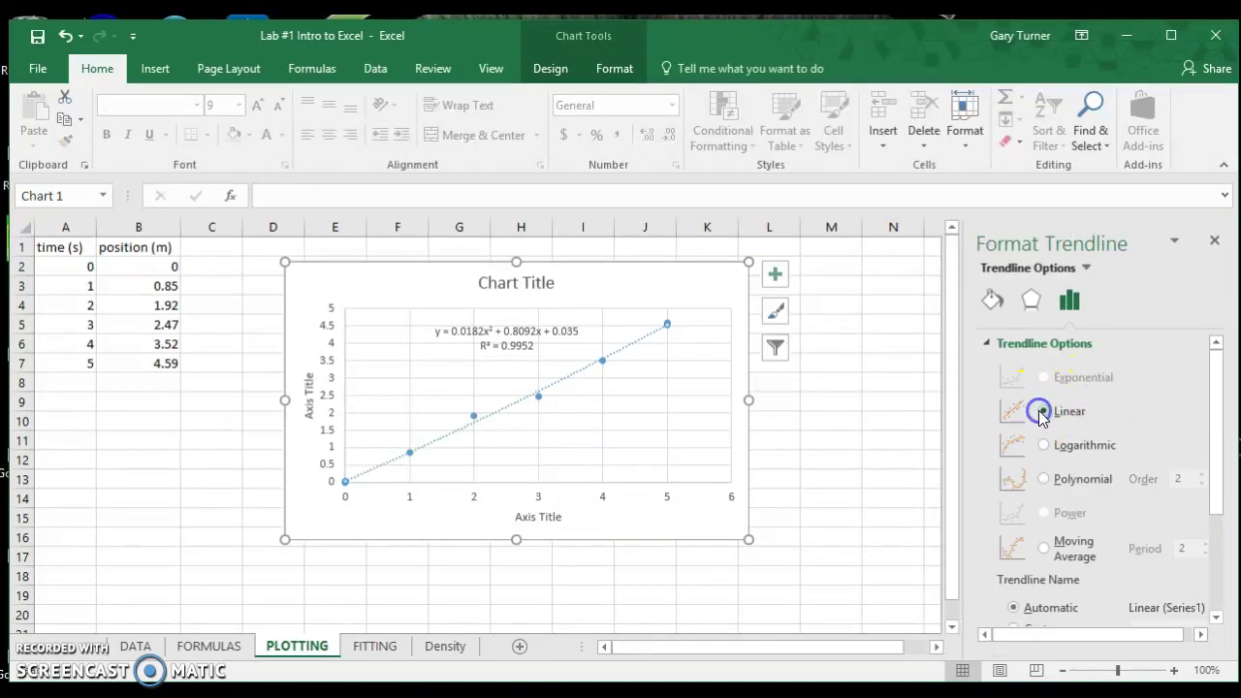
pyautogui.click(1044, 481)
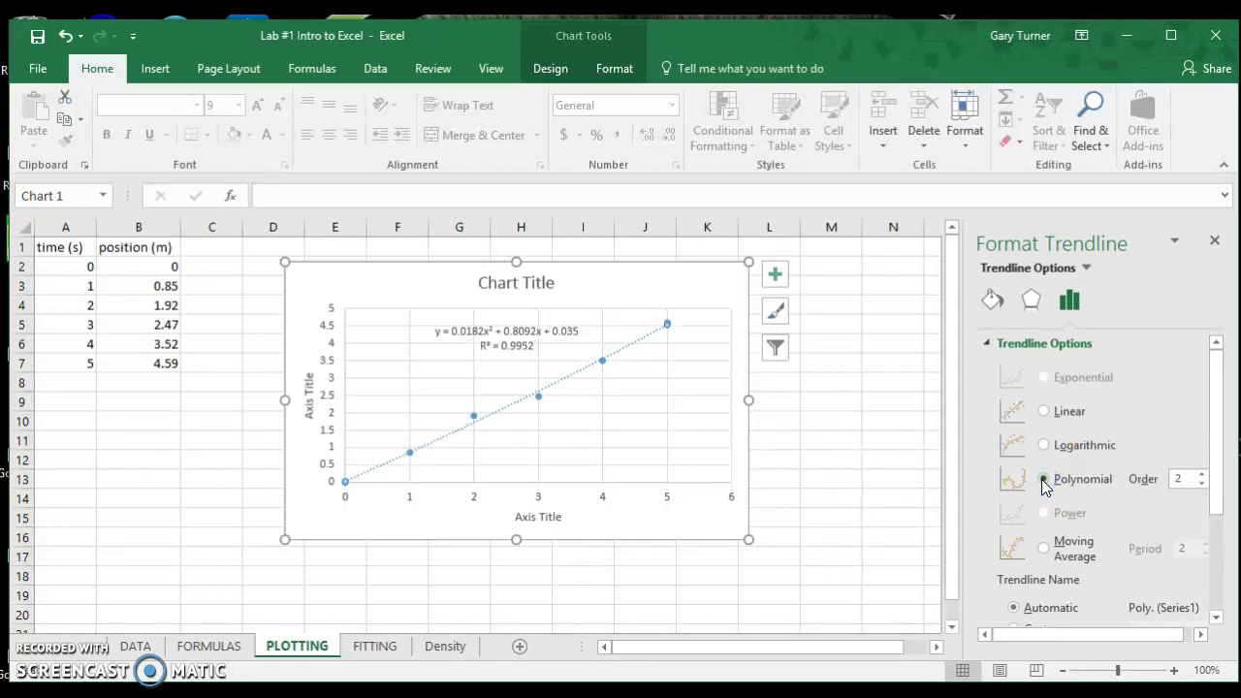
pyautogui.click(1045, 413)
pyautogui.click(1044, 480)
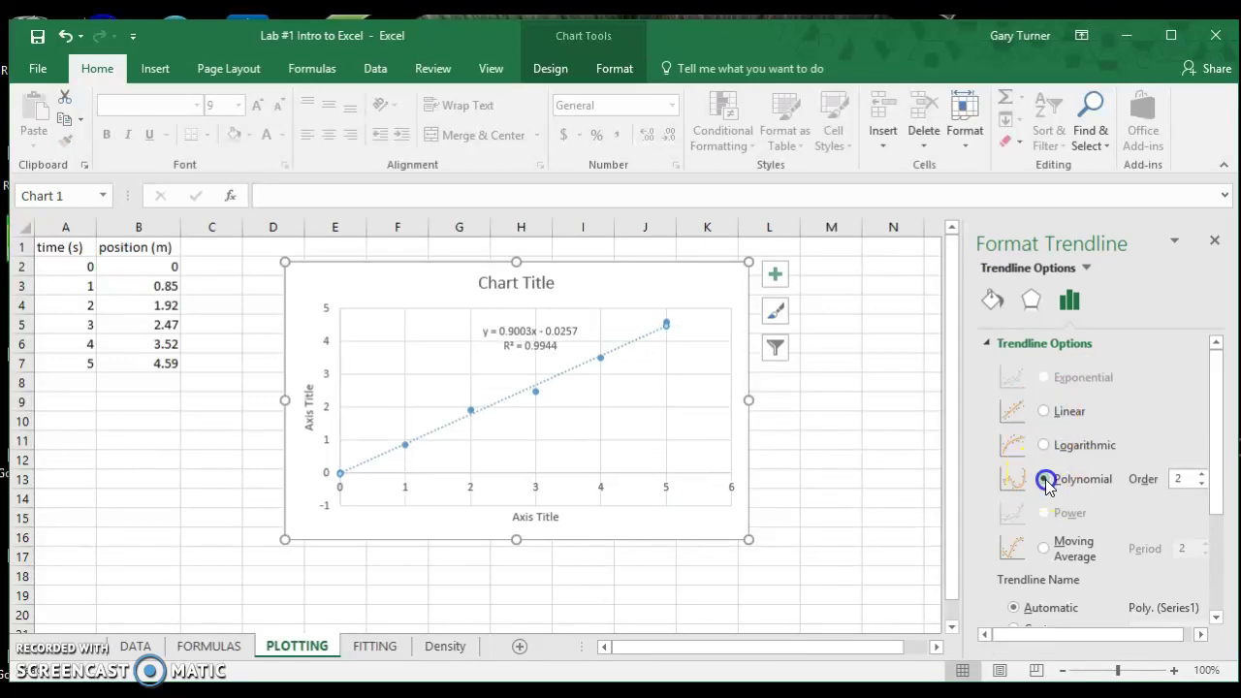
pyautogui.click(1044, 414)
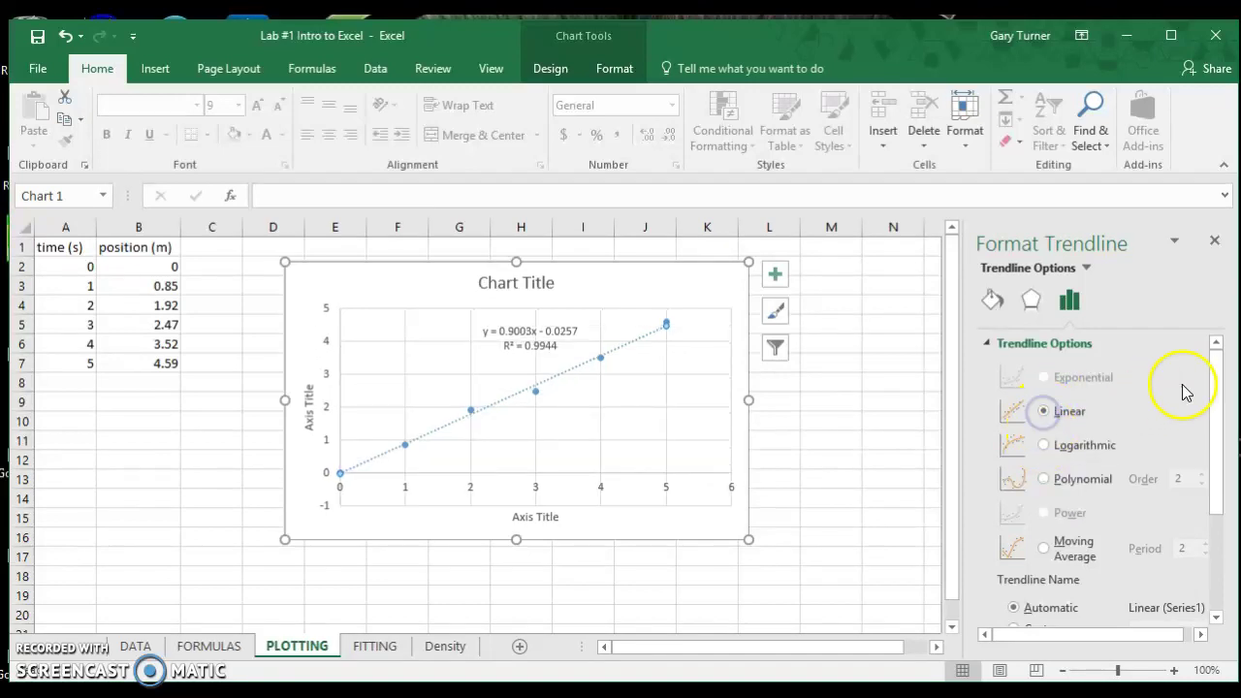
pyautogui.click(1220, 366)
pyautogui.moveTo(1220, 365)
pyautogui.mouseDown()
pyautogui.moveTo(1219, 532)
pyautogui.moveTo(1226, 344)
pyautogui.mouseUp()
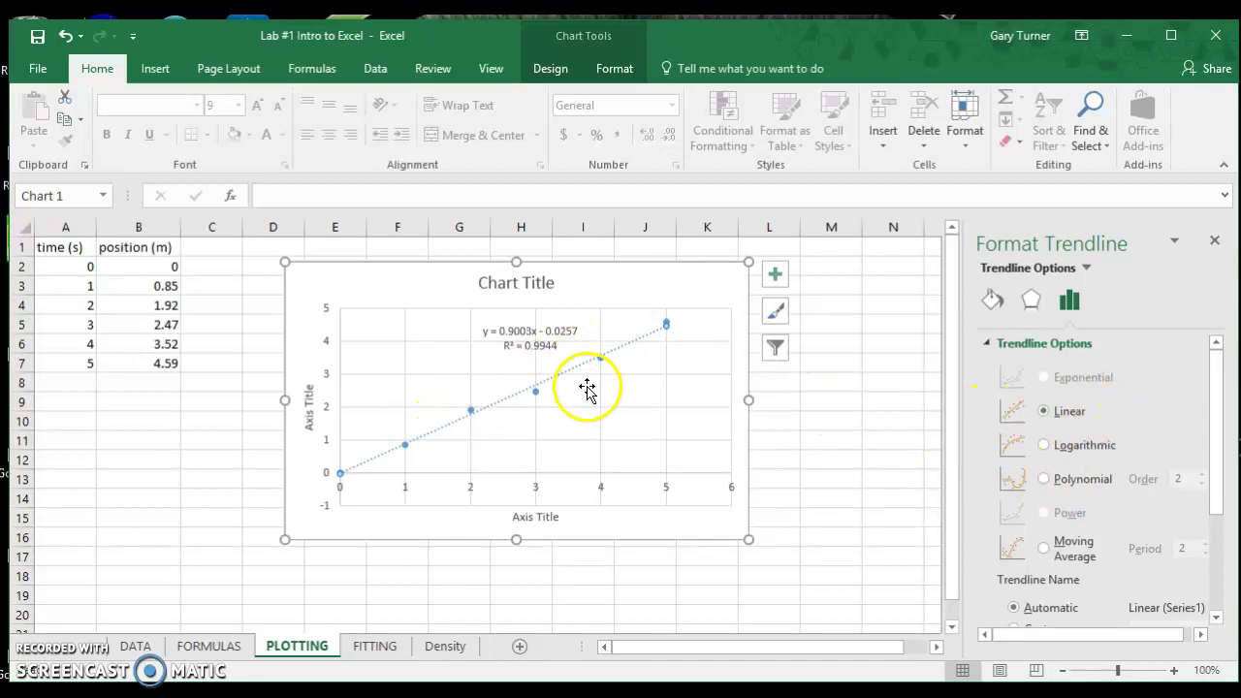
pyautogui.click(839, 418)
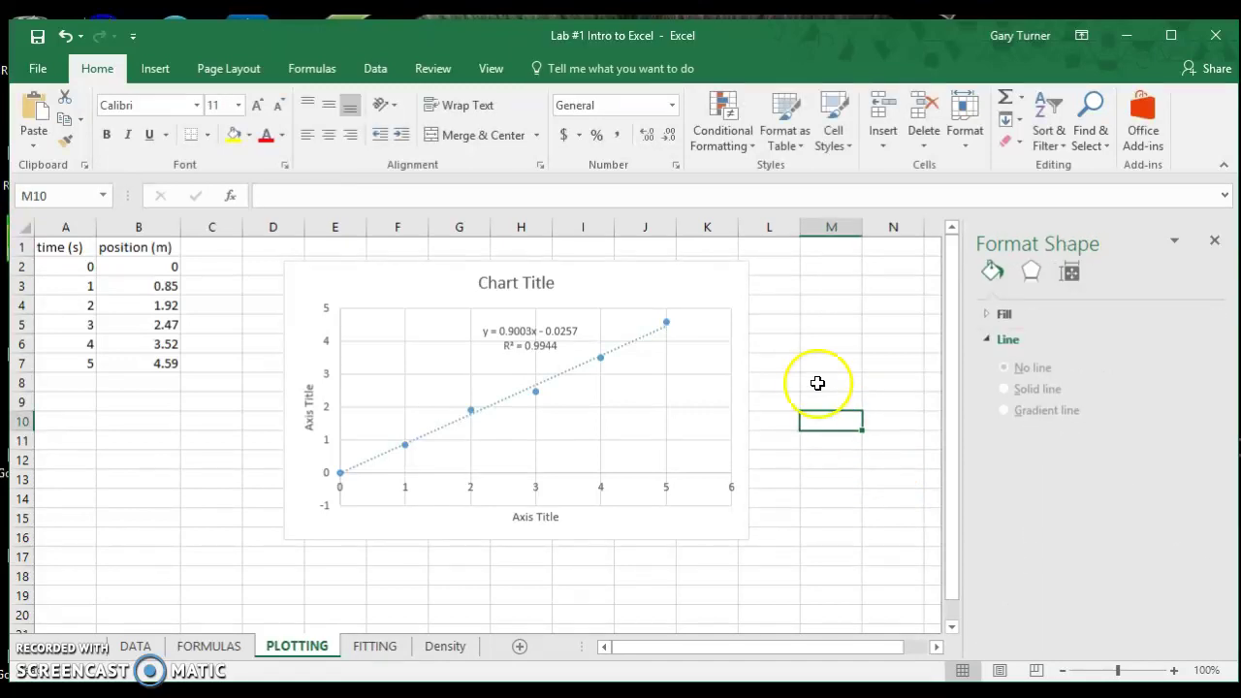
pyautogui.click(844, 361)
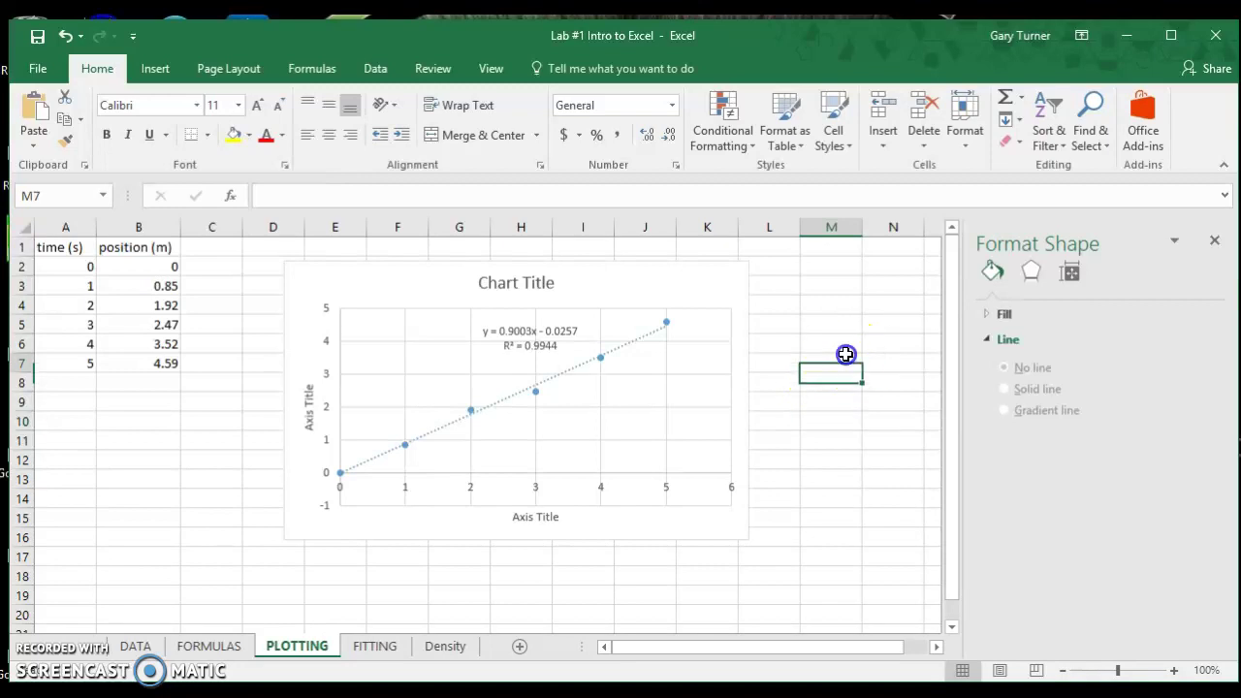
pyautogui.click(840, 341)
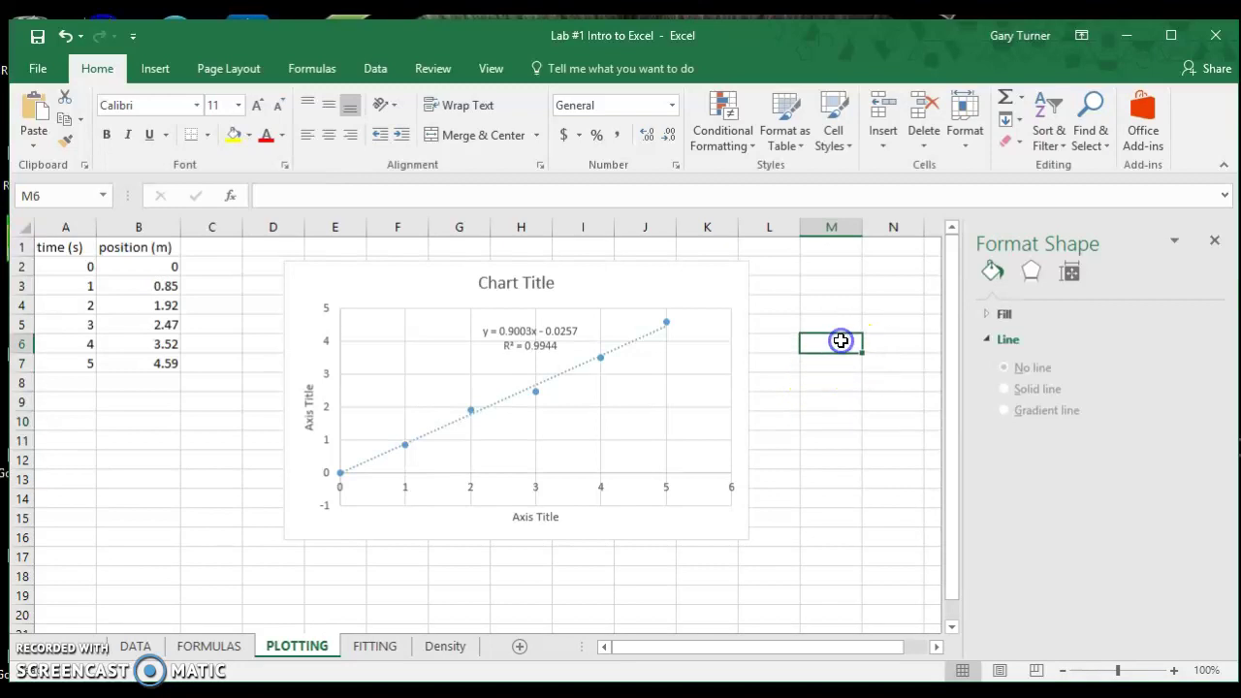
pyautogui.click(1215, 239)
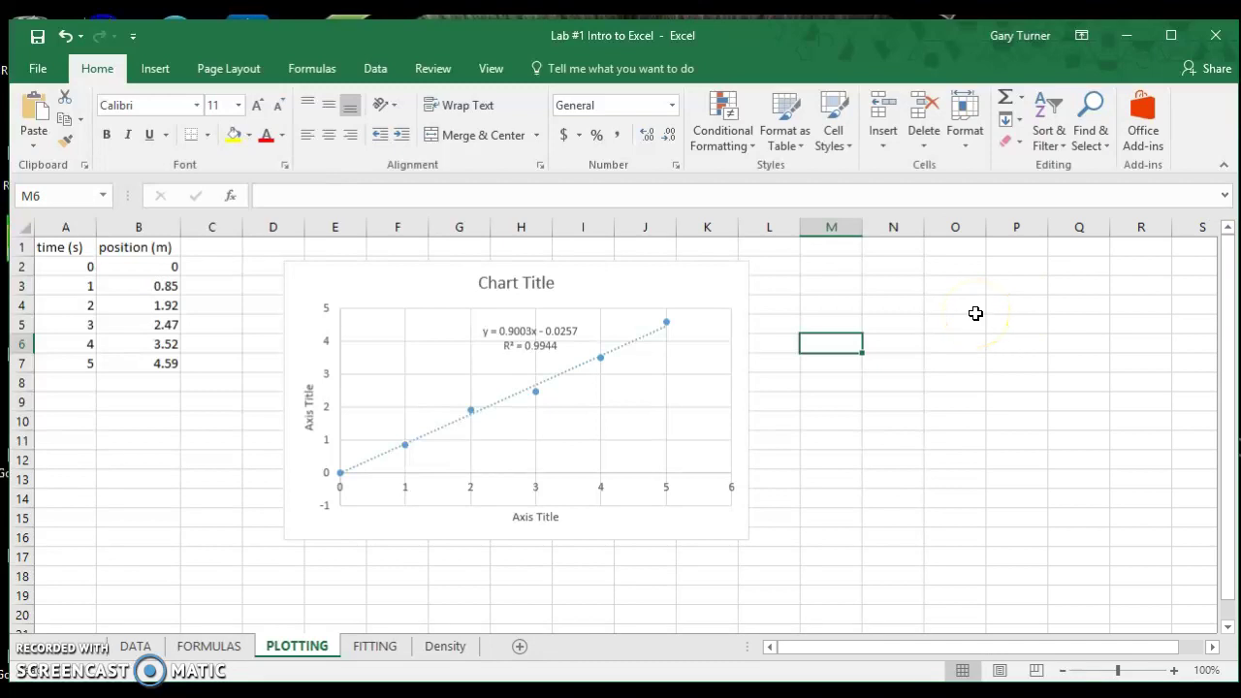
pyautogui.click(912, 361)
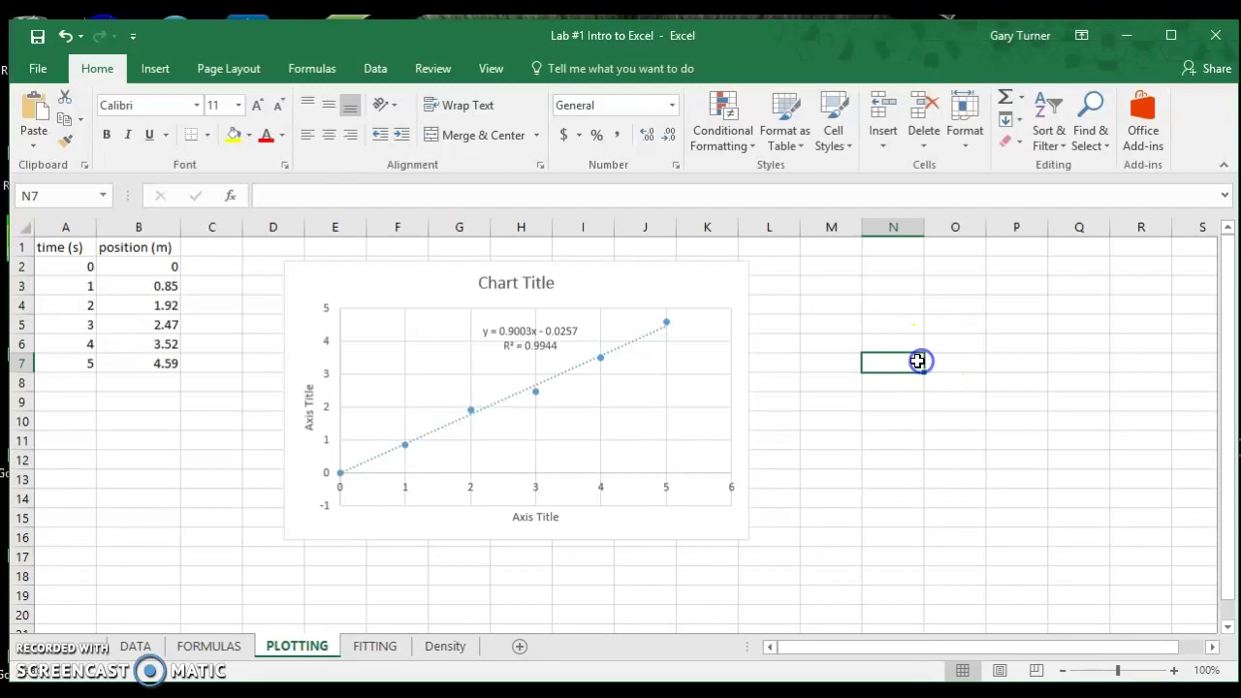
pyautogui.click(805, 388)
pyautogui.click(812, 367)
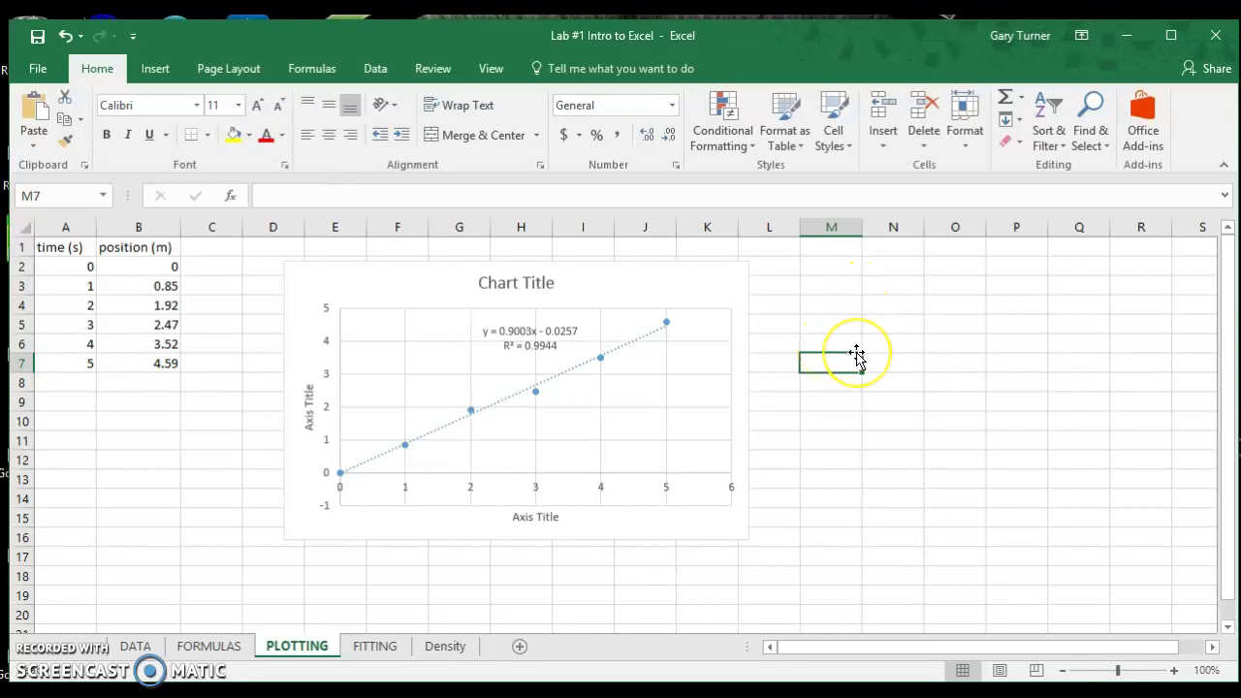
pyautogui.click(836, 301)
pyautogui.click(839, 324)
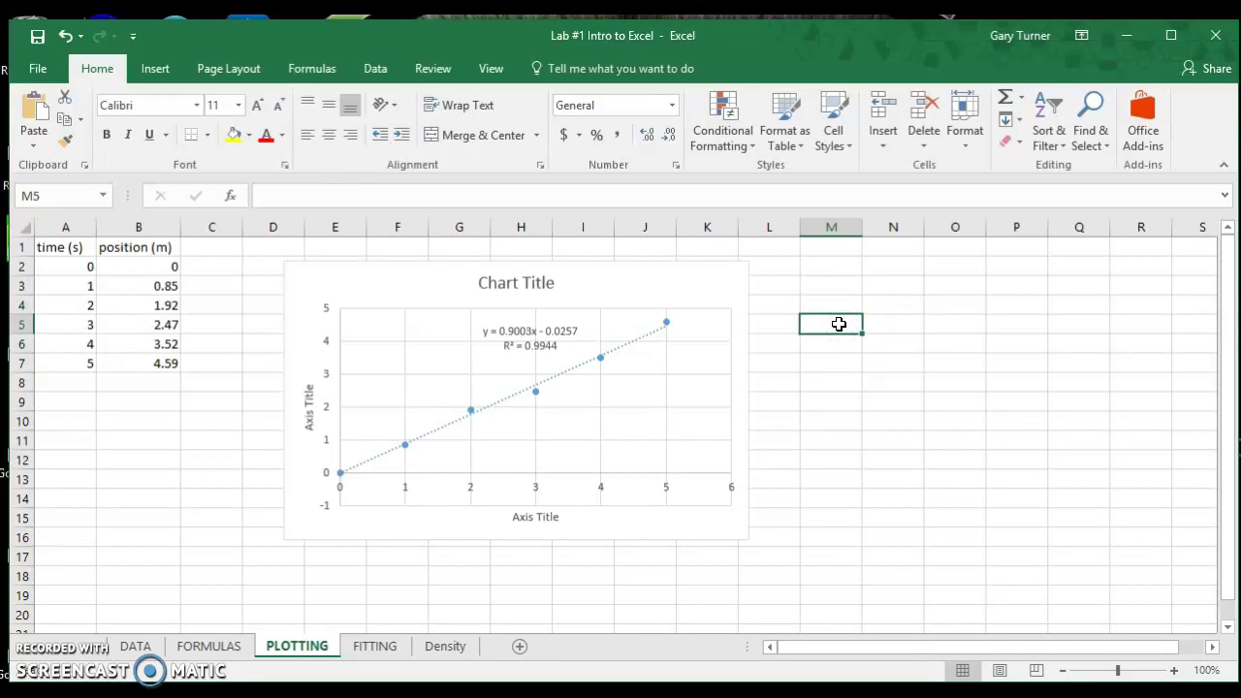
pyautogui.click(828, 364)
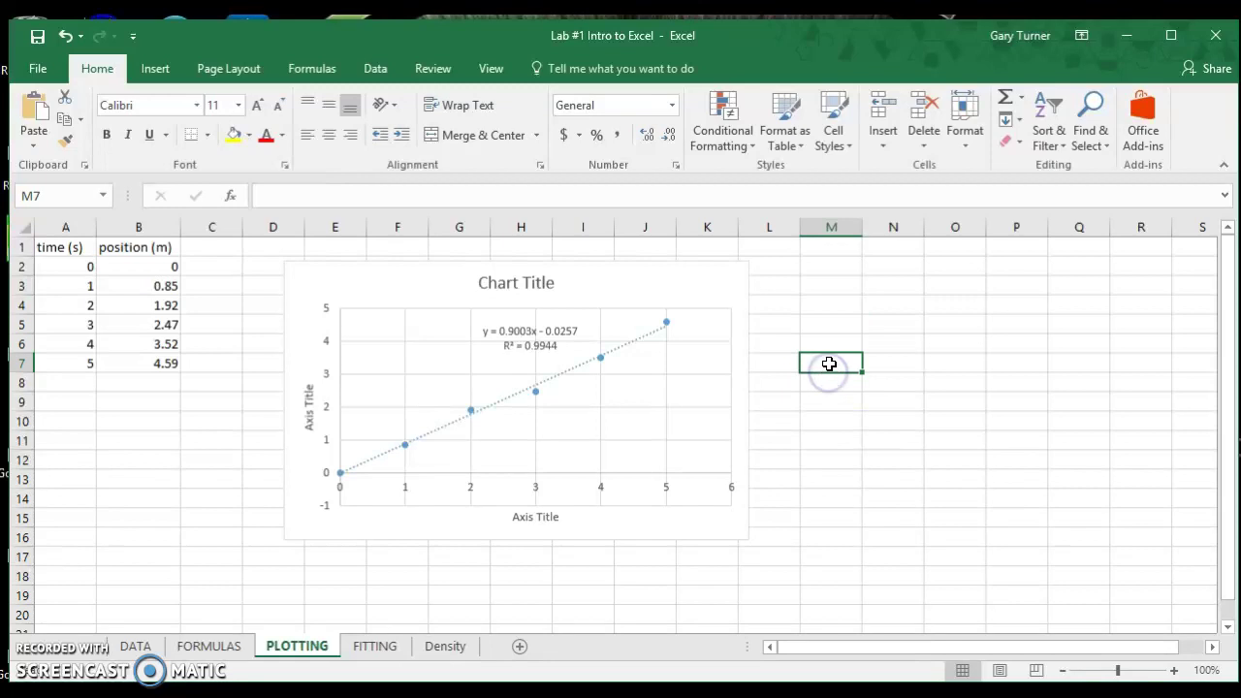
pyautogui.click(833, 367)
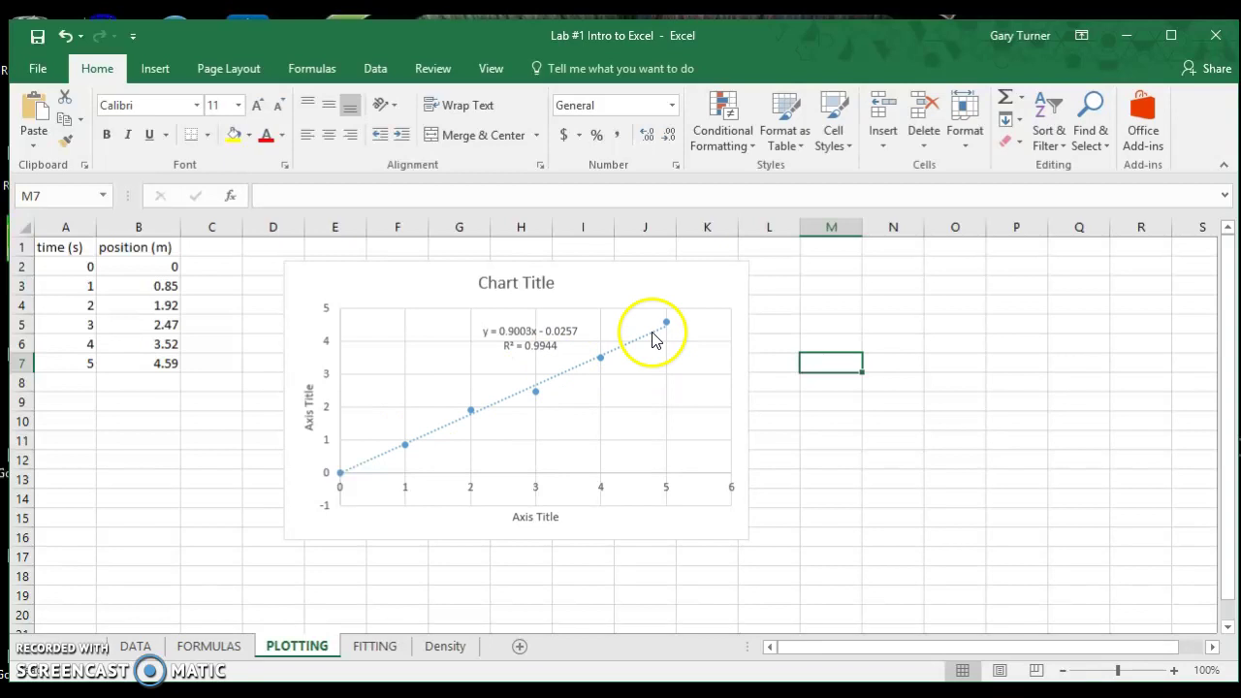
# Step: Shift the trendline's equation label slightly, highlight its R² line to examine it, and deselect the chart
pyautogui.click(529, 328)
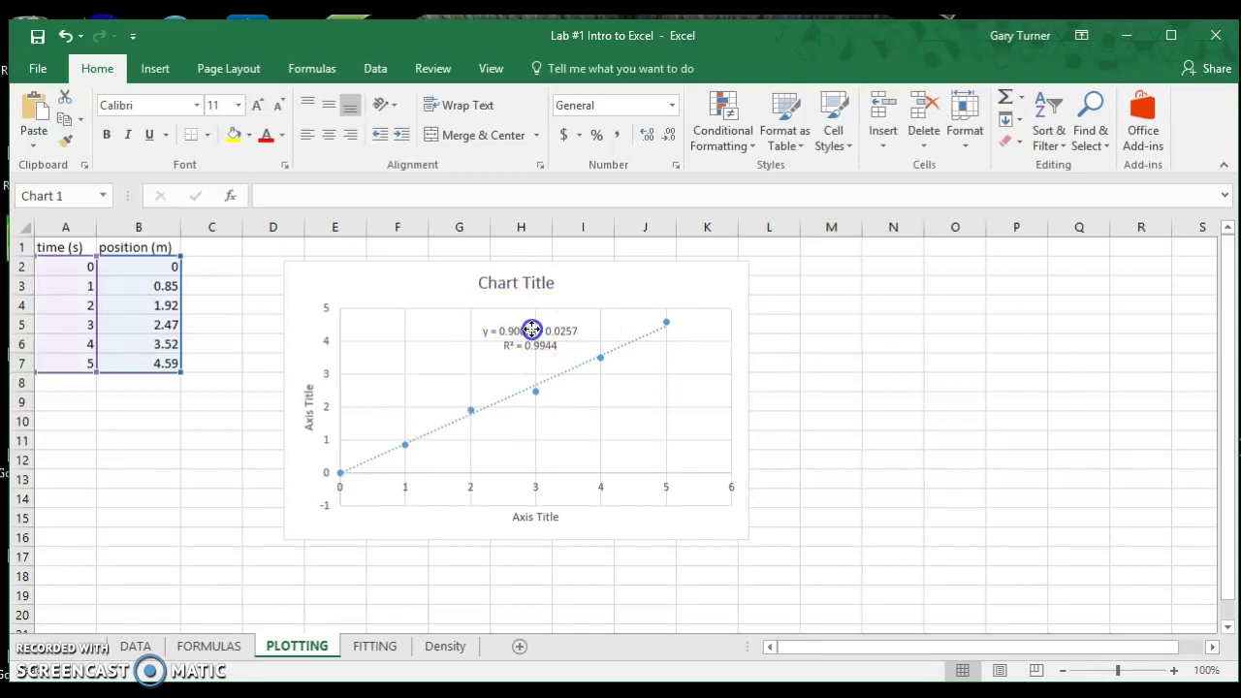
pyautogui.moveTo(527, 327); pyautogui.dragTo(524, 325)
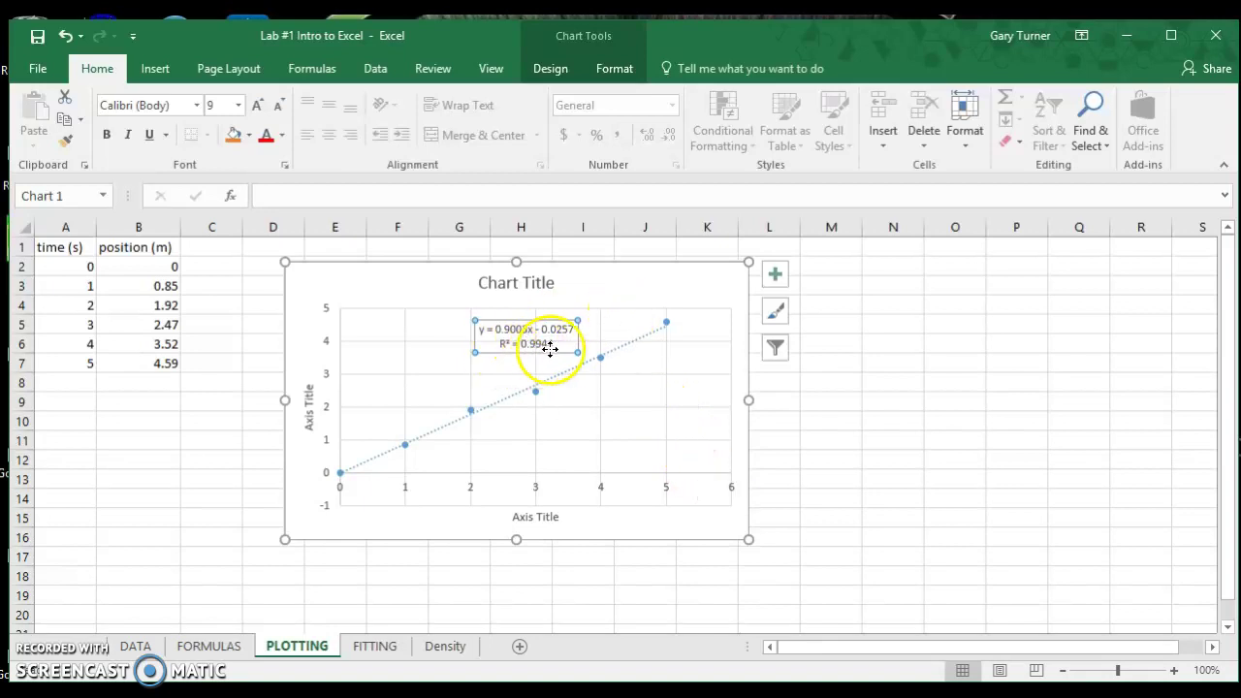
pyautogui.moveTo(501, 344); pyautogui.dragTo(555, 357)
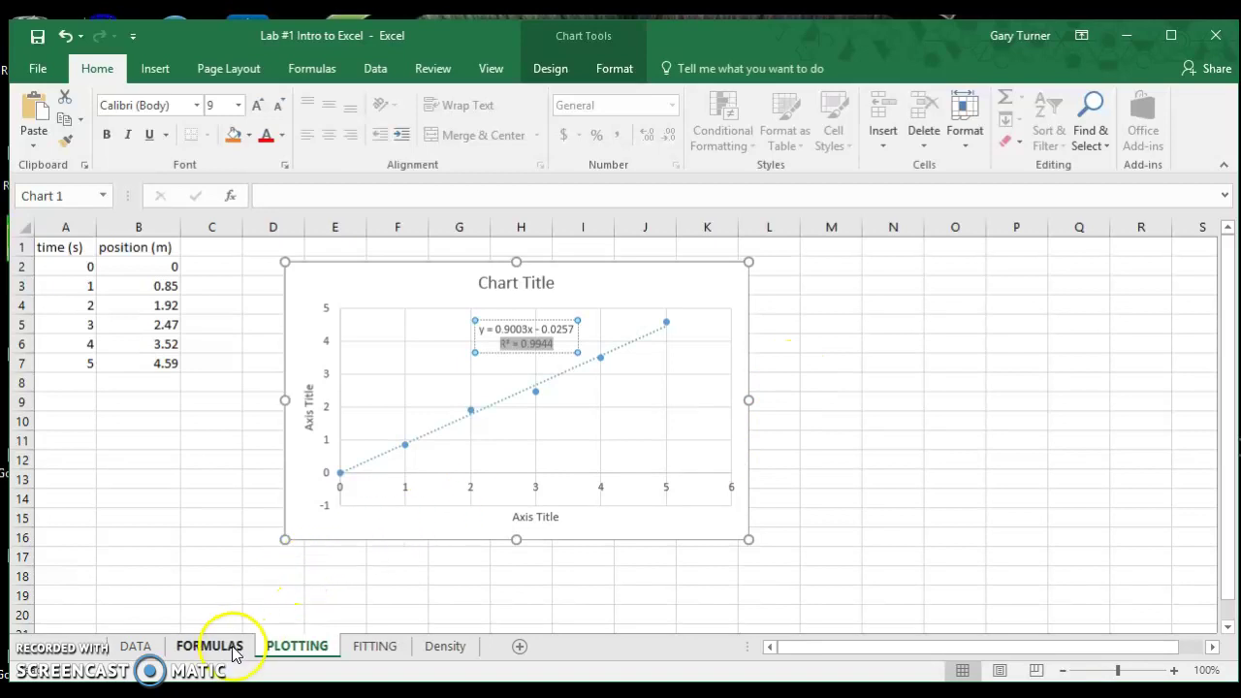
pyautogui.click(213, 550)
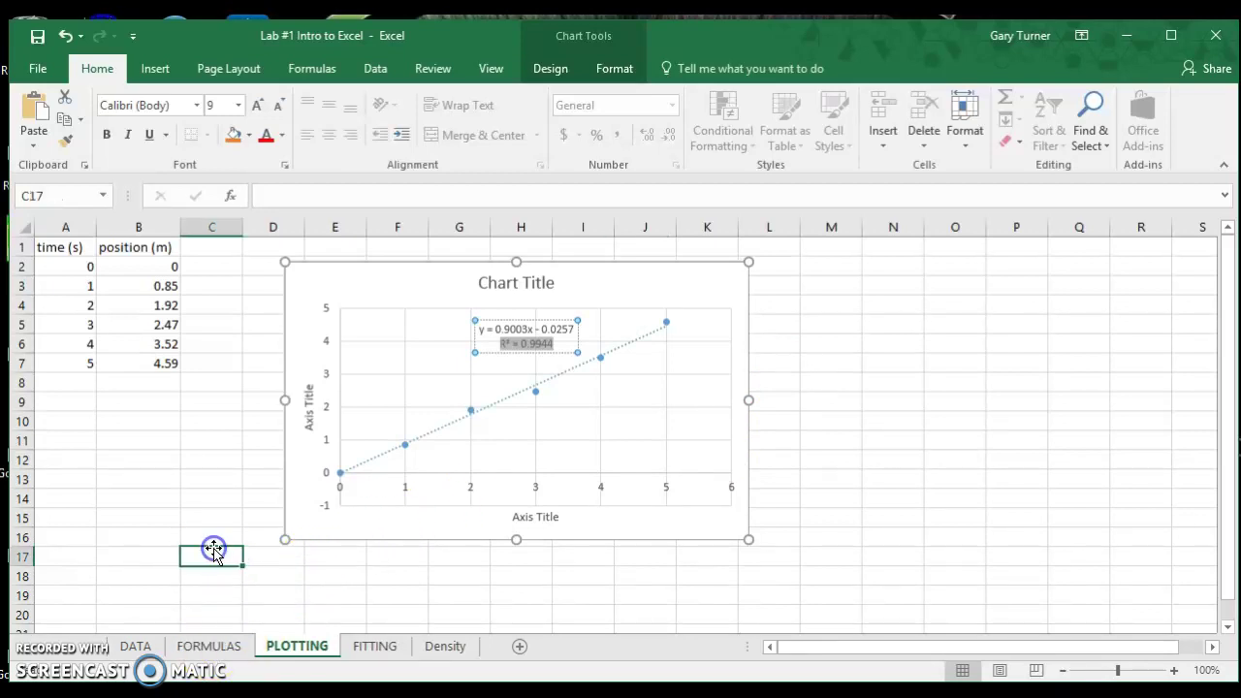
pyautogui.click(184, 442)
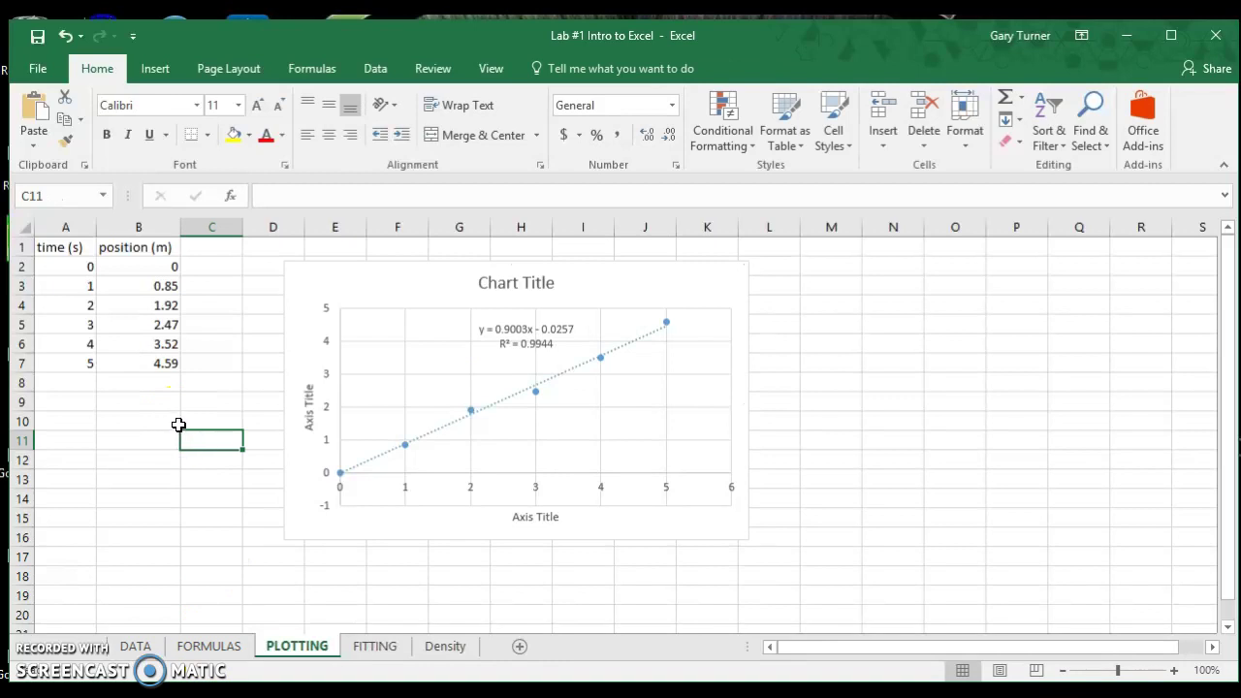
pyautogui.click(180, 433)
# Step: Highlight the slope and intercept values in the trendline's equation to examine them
pyautogui.click(512, 329)
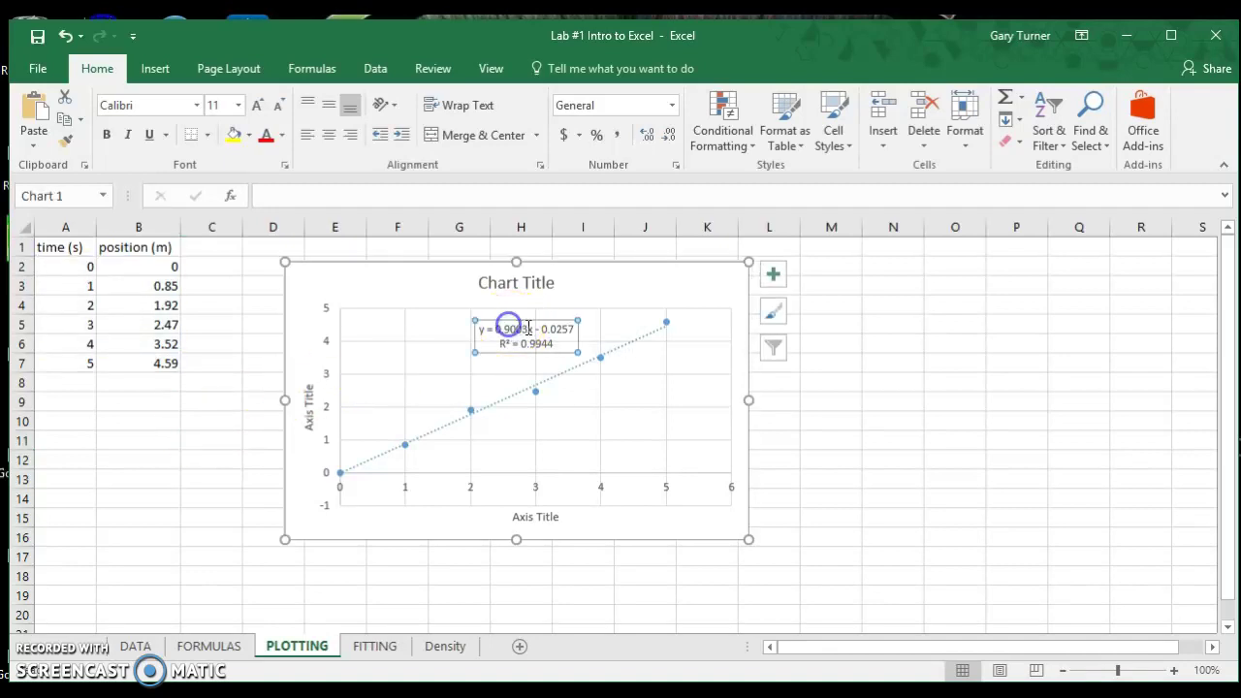
pyautogui.moveTo(498, 330); pyautogui.dragTo(570, 326)
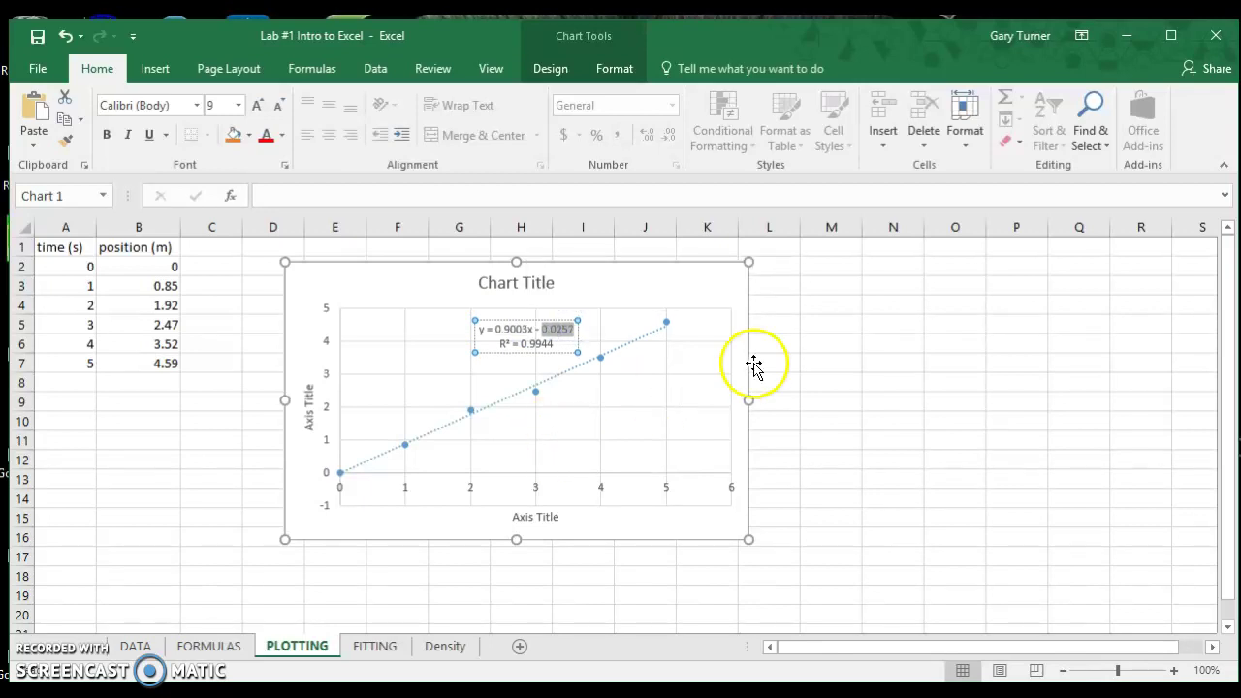
pyautogui.click(834, 343)
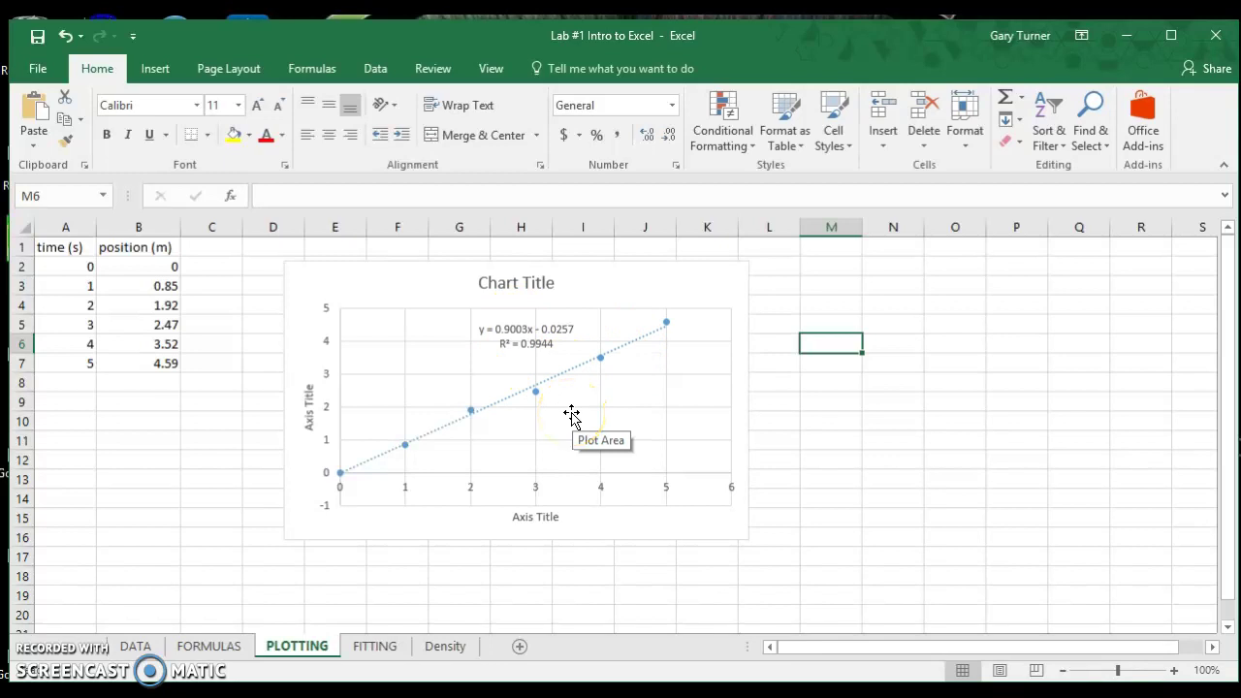
pyautogui.click(168, 452)
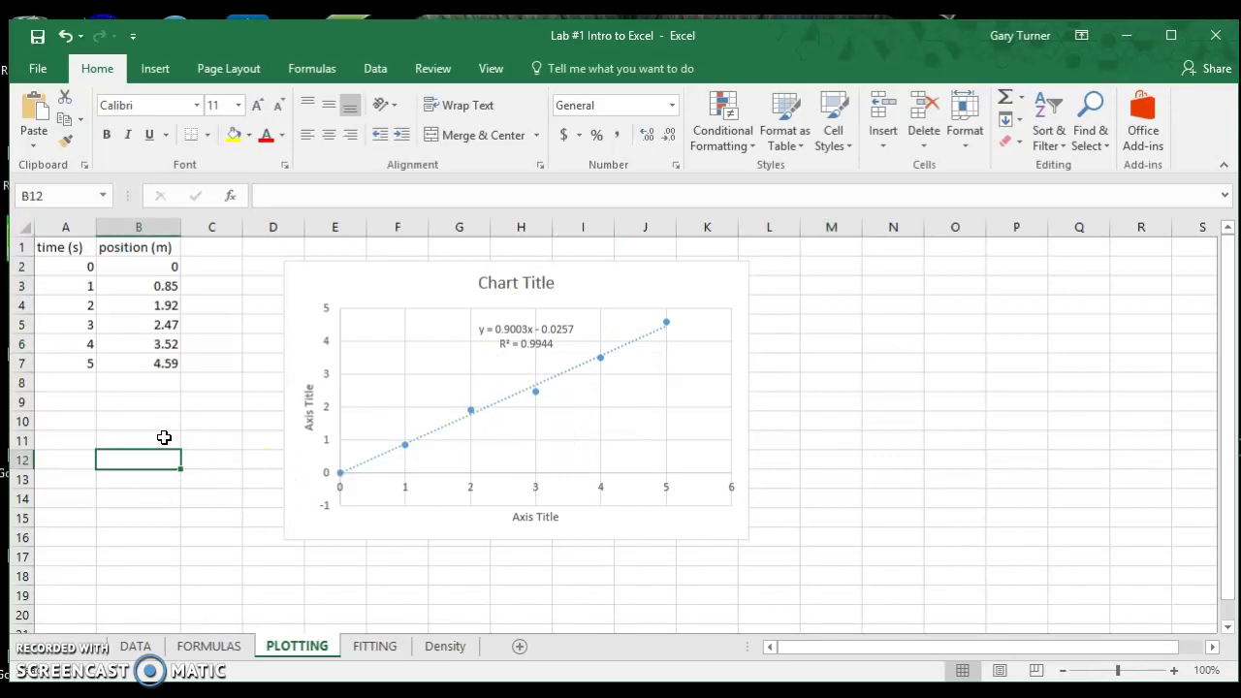
pyautogui.click(163, 435)
pyautogui.click(172, 409)
pyautogui.click(180, 387)
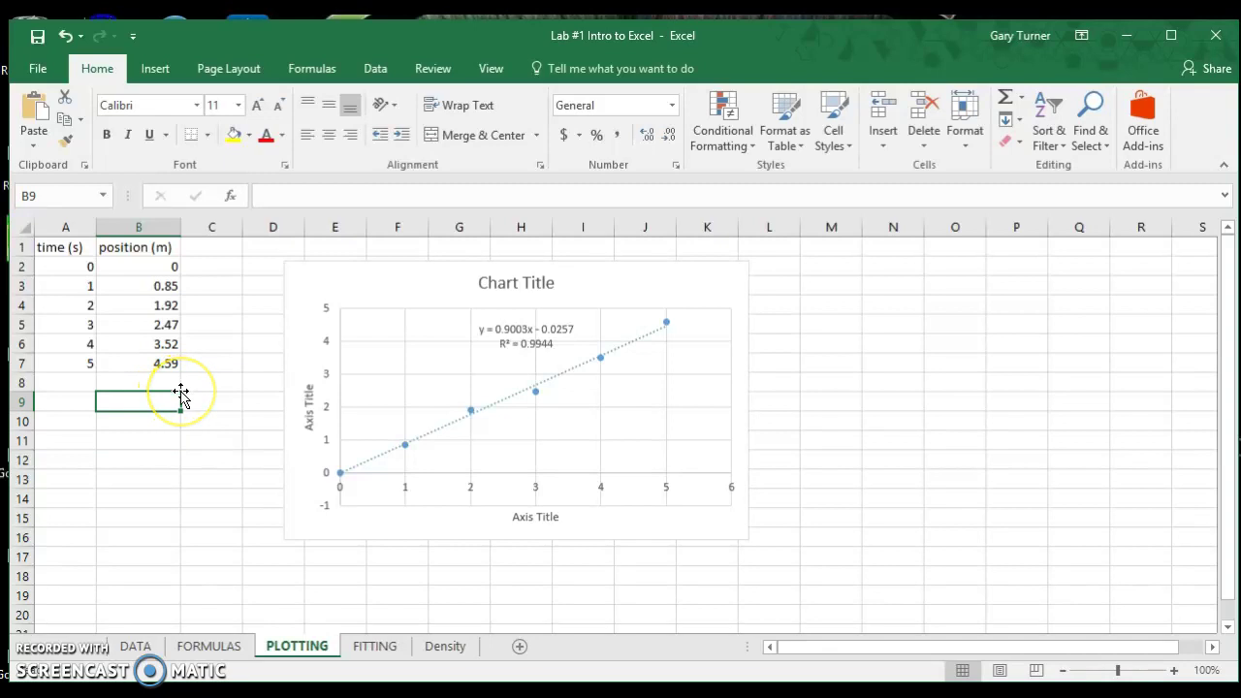
# Step: On the FORMULAS sheet, enter the array formula =LINEST(G2:G7,F2:F7,1,1) across the range F9:G13
pyautogui.click(223, 648)
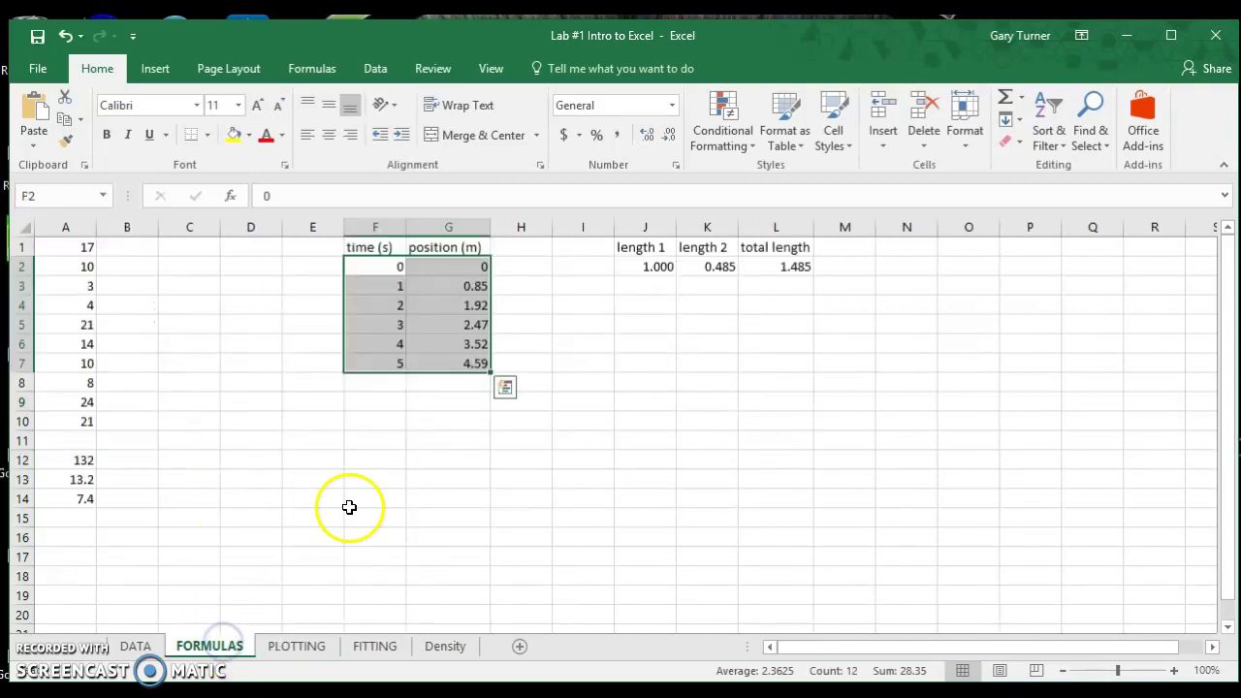
pyautogui.click(425, 420)
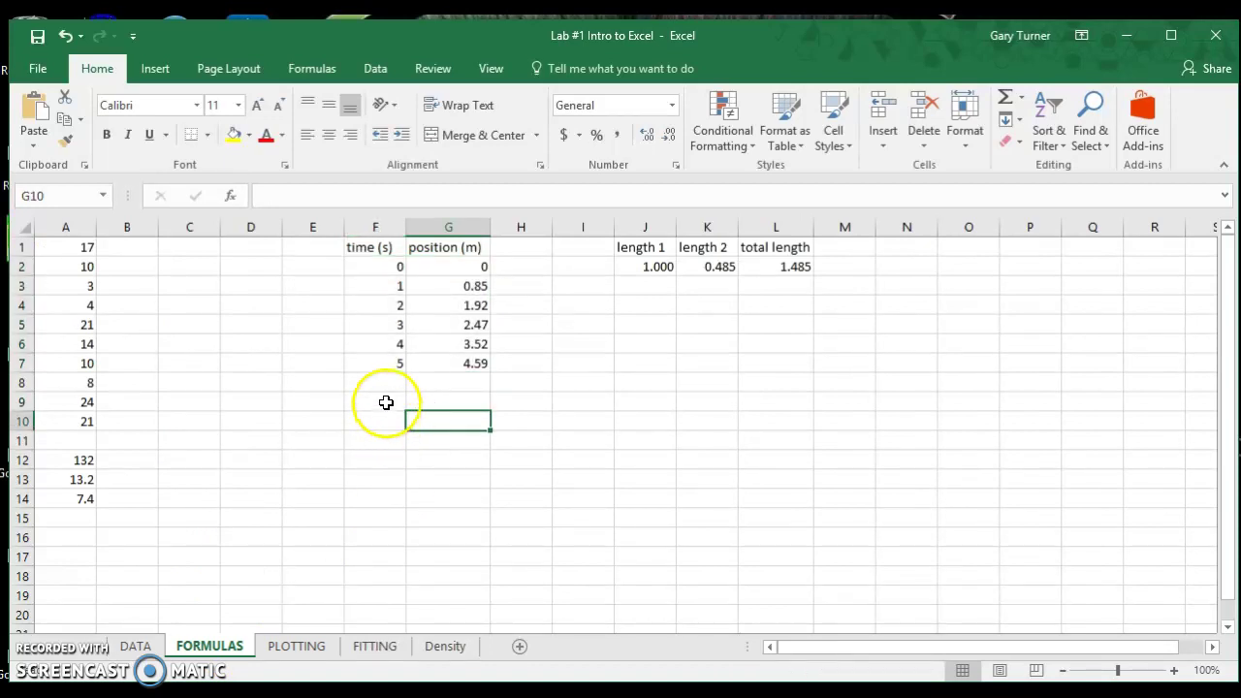
pyautogui.click(388, 399)
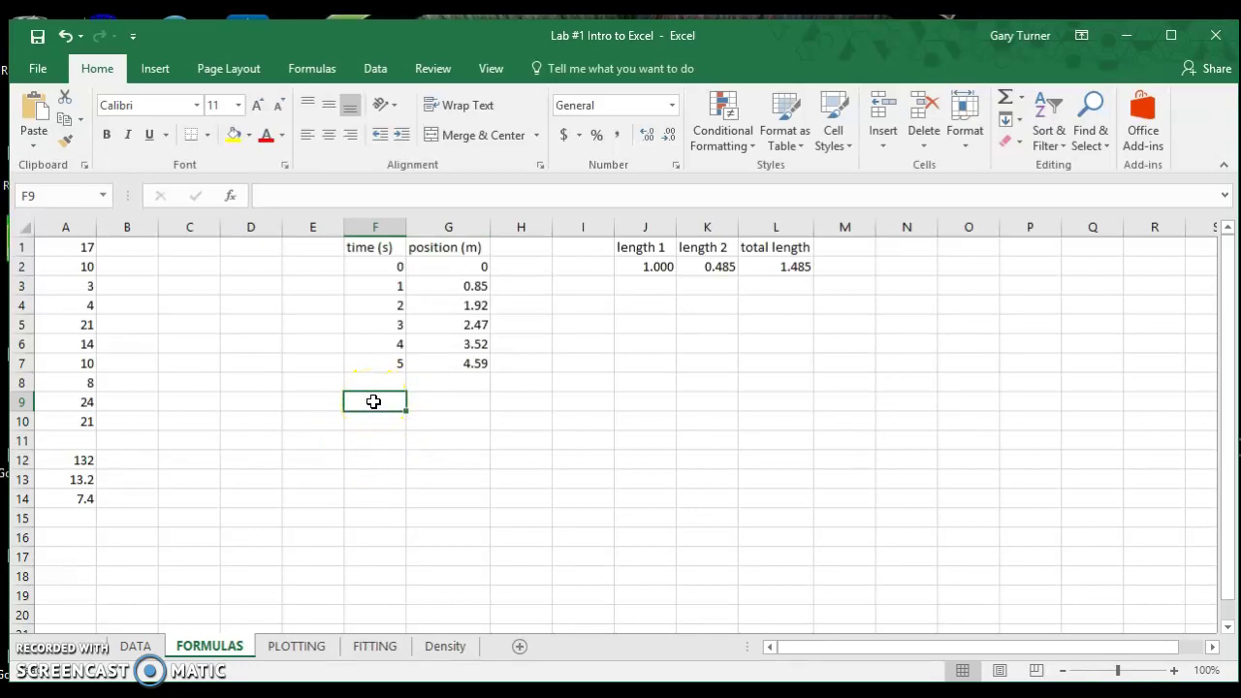
pyautogui.moveTo(409, 395); pyautogui.dragTo(447, 481)
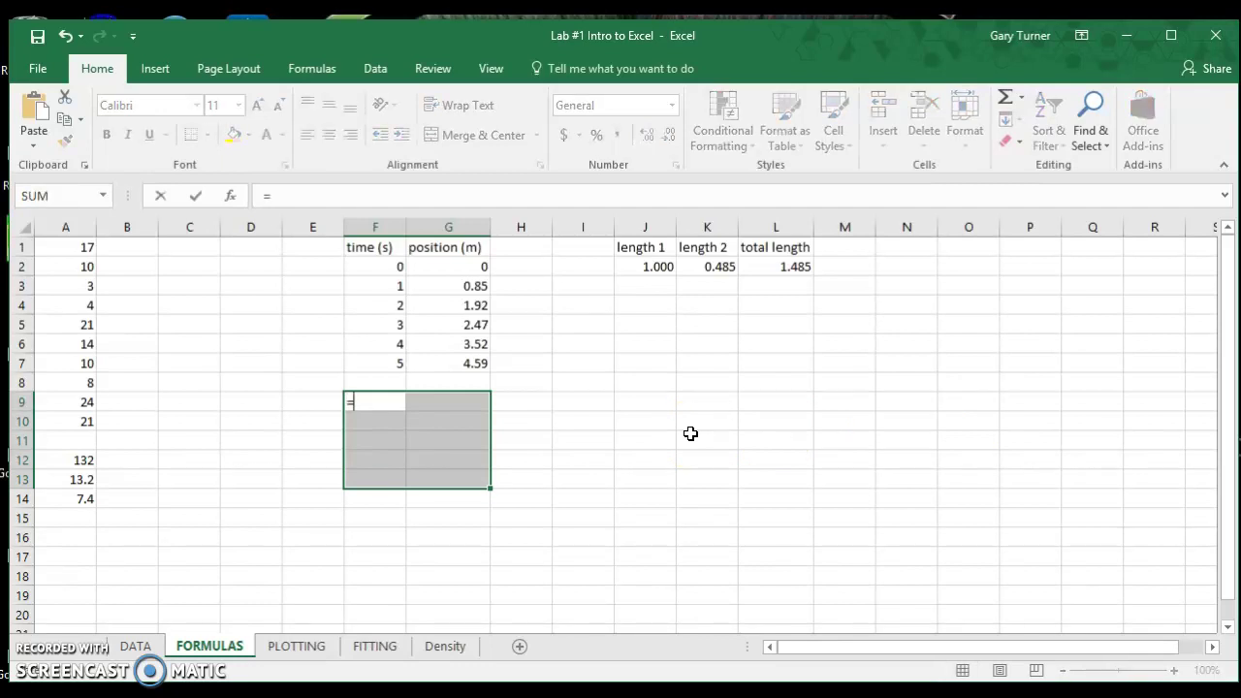
pyautogui.write('=linest')
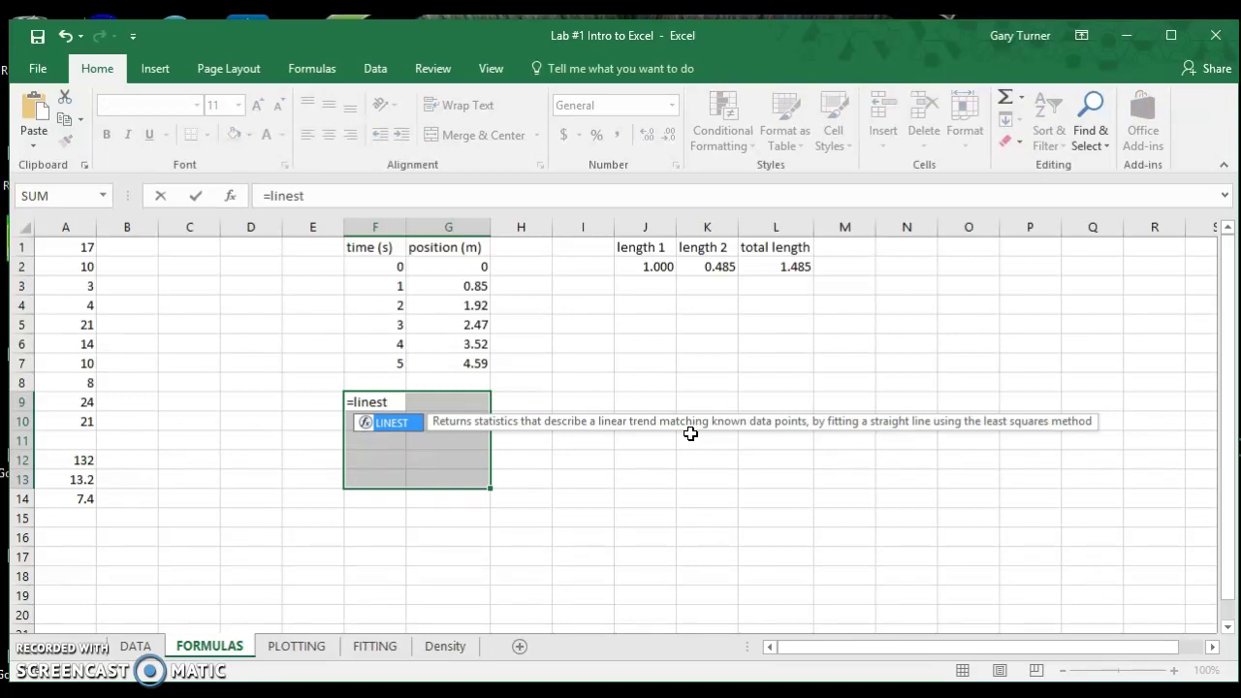
pyautogui.write('(')
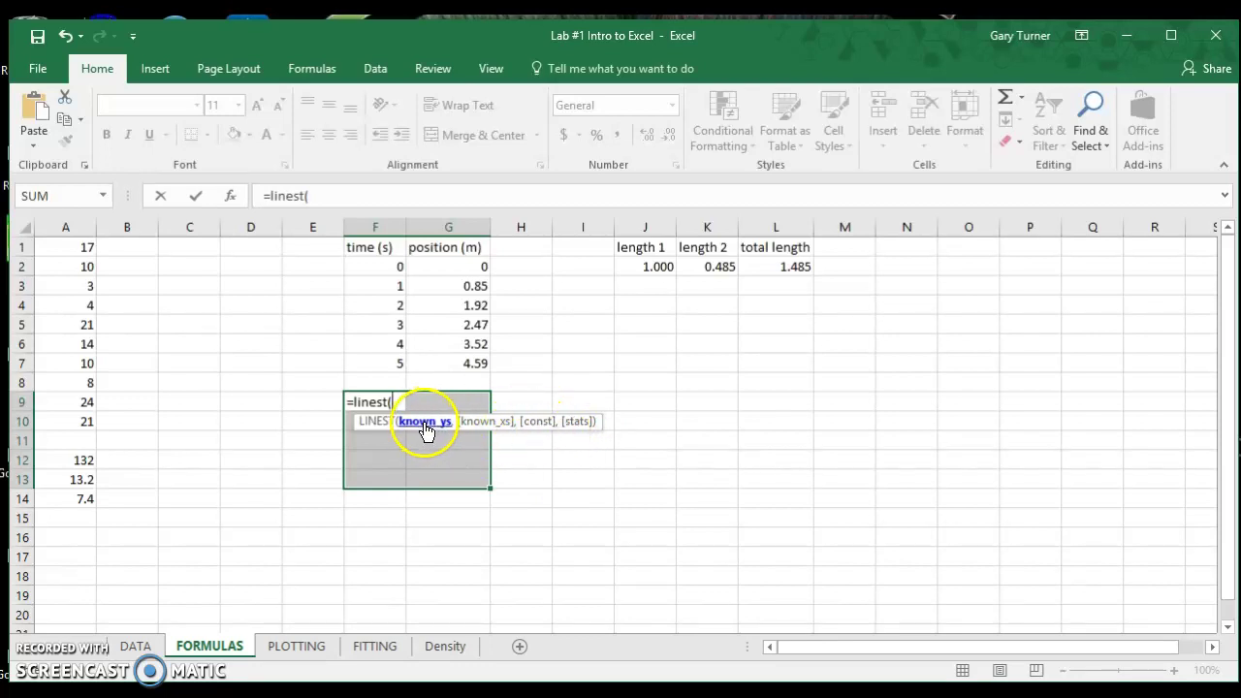
pyautogui.moveTo(457, 266); pyautogui.dragTo(449, 361)
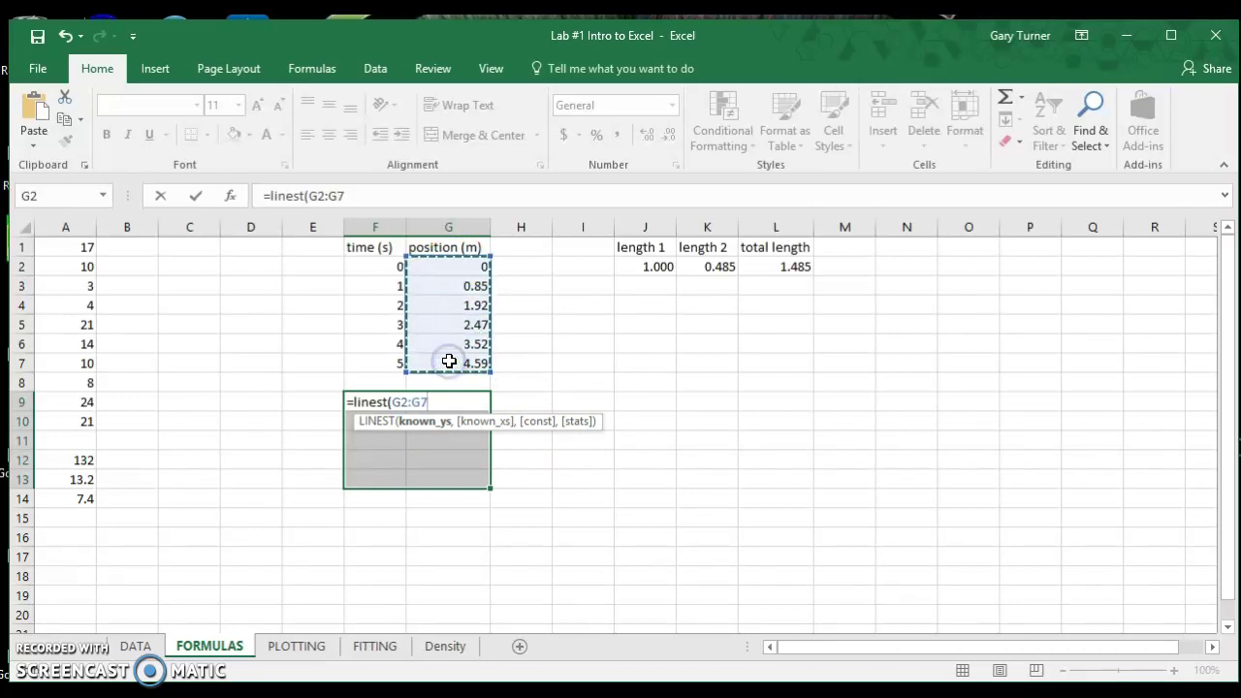
pyautogui.write(',')
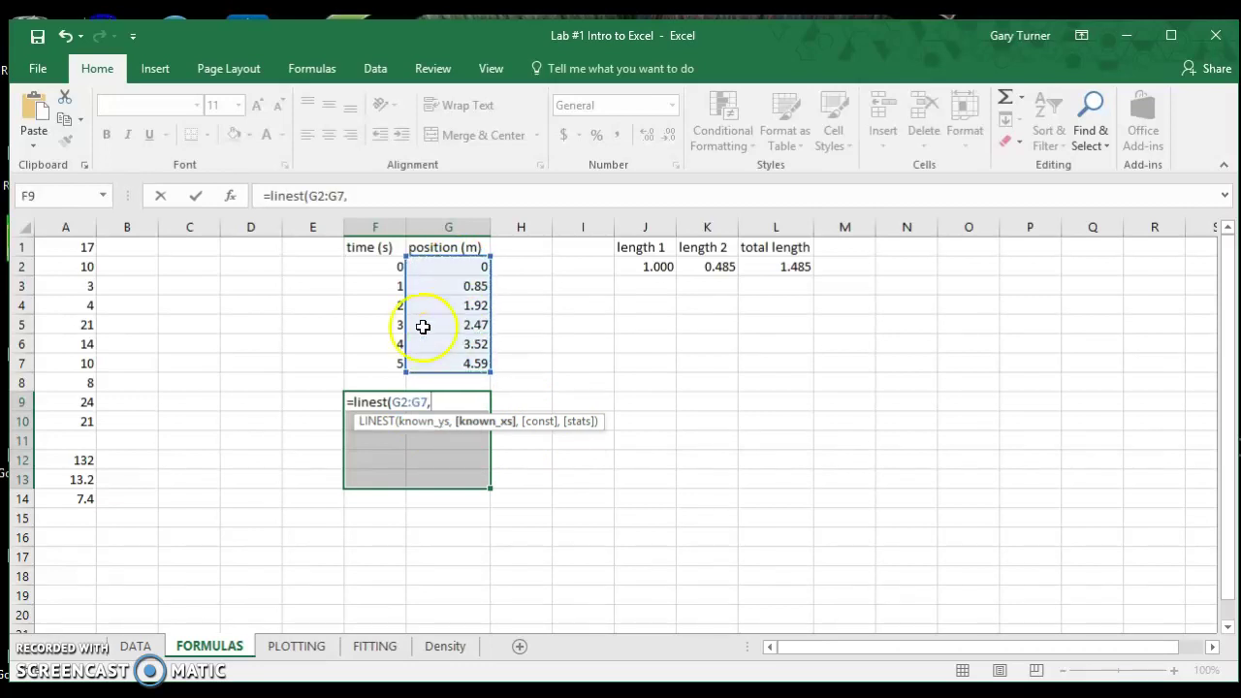
pyautogui.moveTo(368, 266); pyautogui.dragTo(368, 357)
pyautogui.write(',')
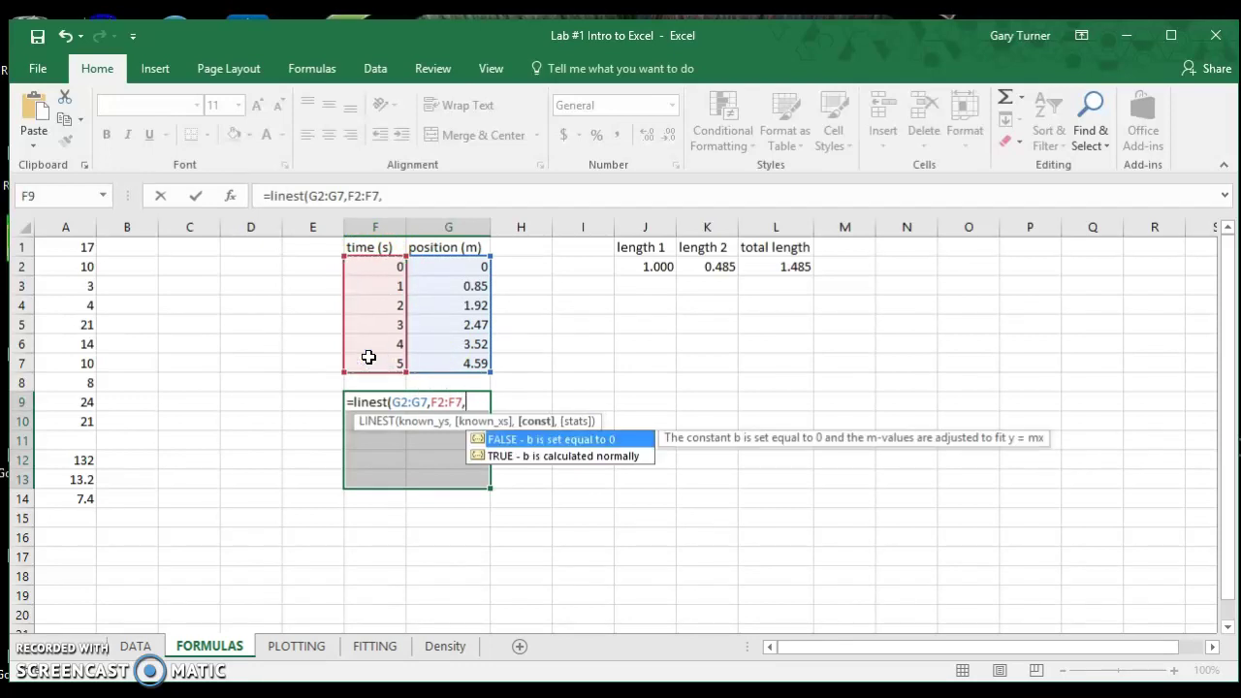
pyautogui.write('1,1')
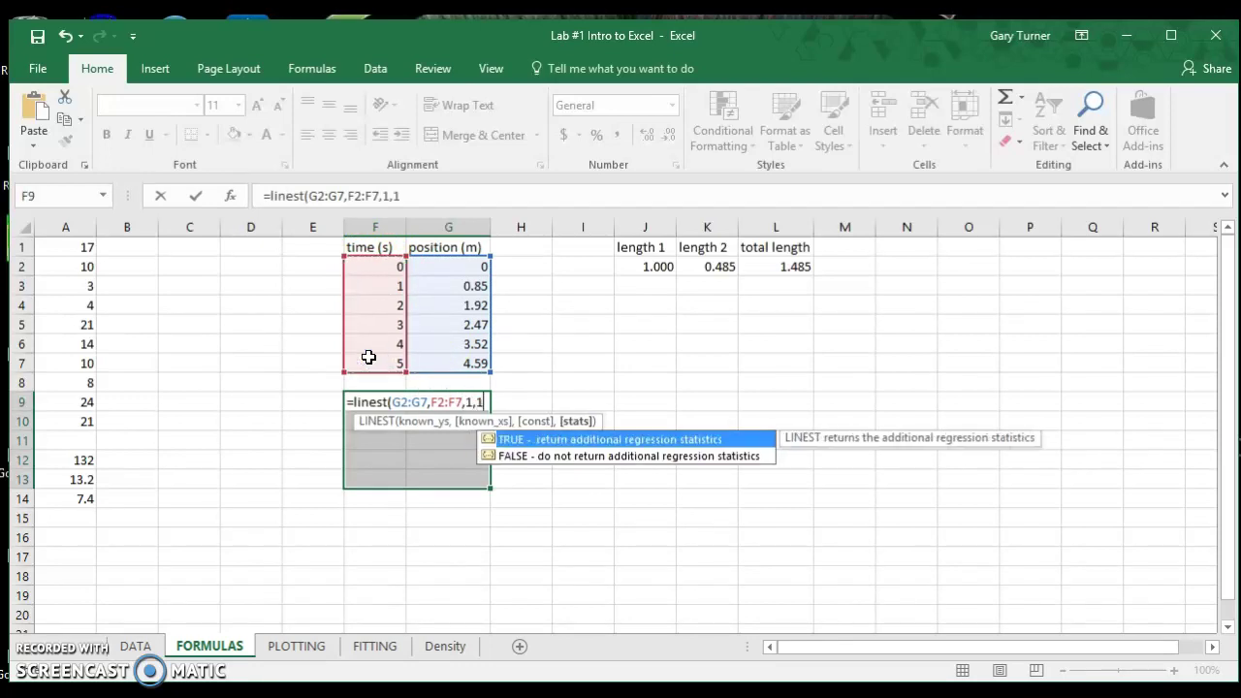
pyautogui.write(')')
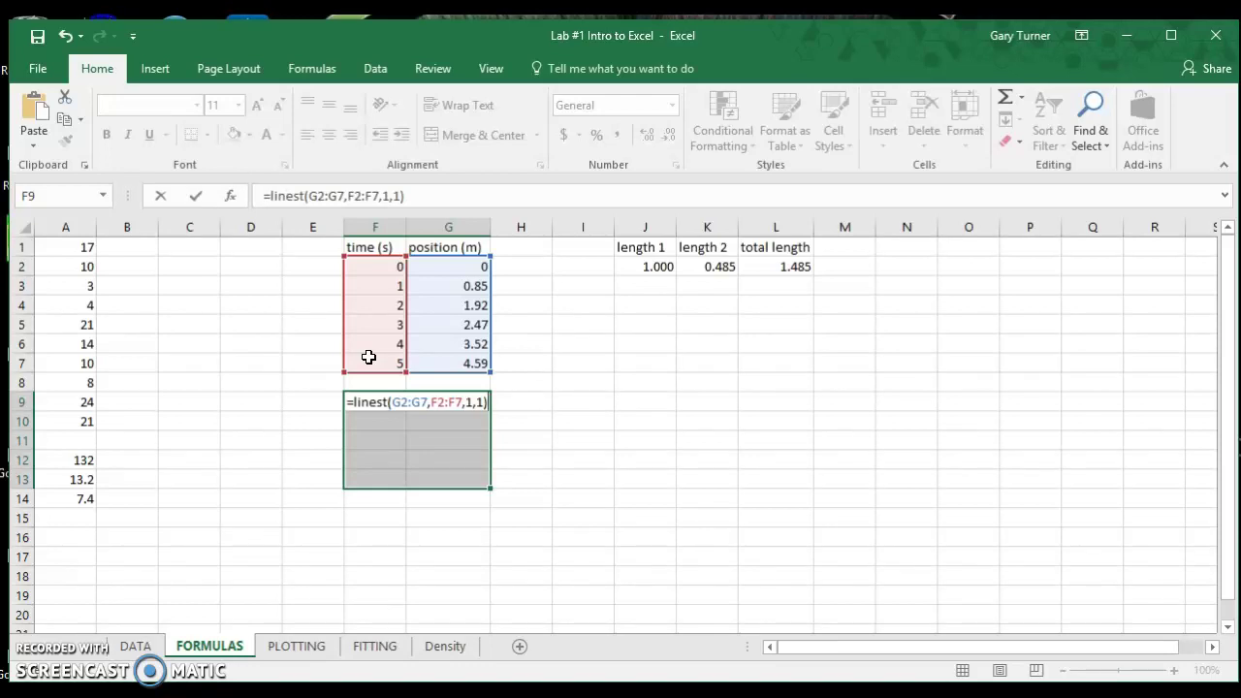
pyautogui.hotkey('ctrl', 'shift', 'Return')
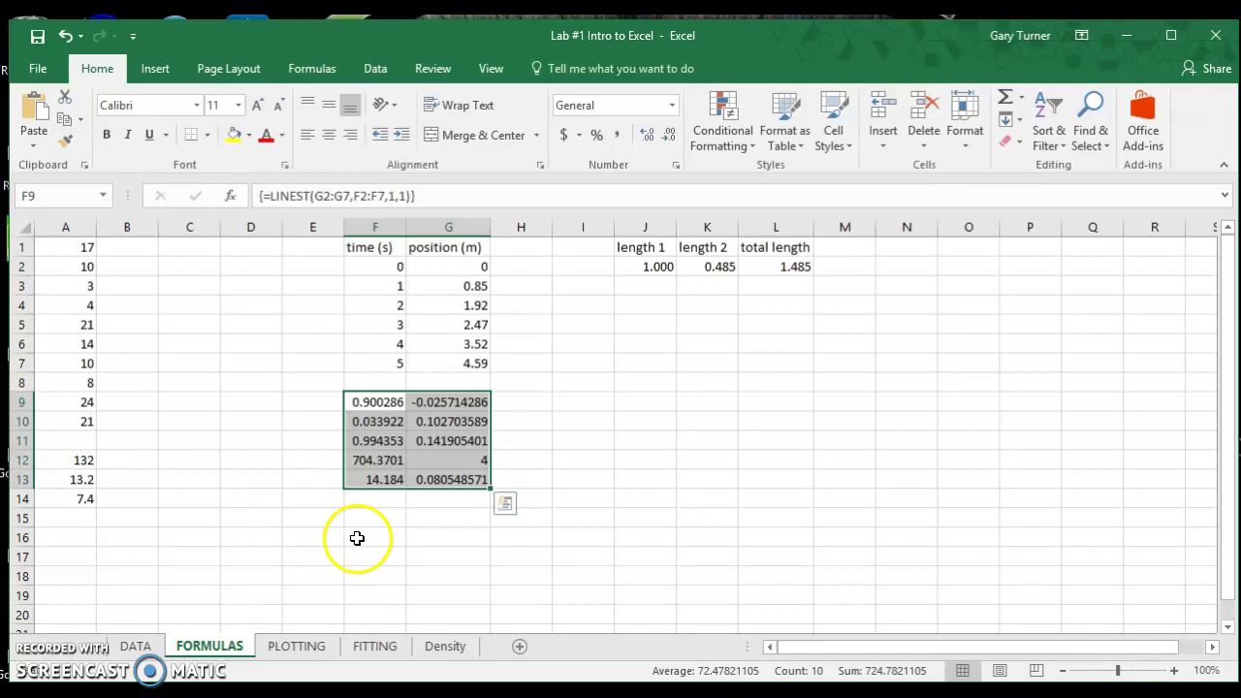
# Step: Compare the trendline equation on the PLOTTING sheet with the LINEST slope and intercept in F9:G9 on the FORMULAS sheet
pyautogui.click(304, 648)
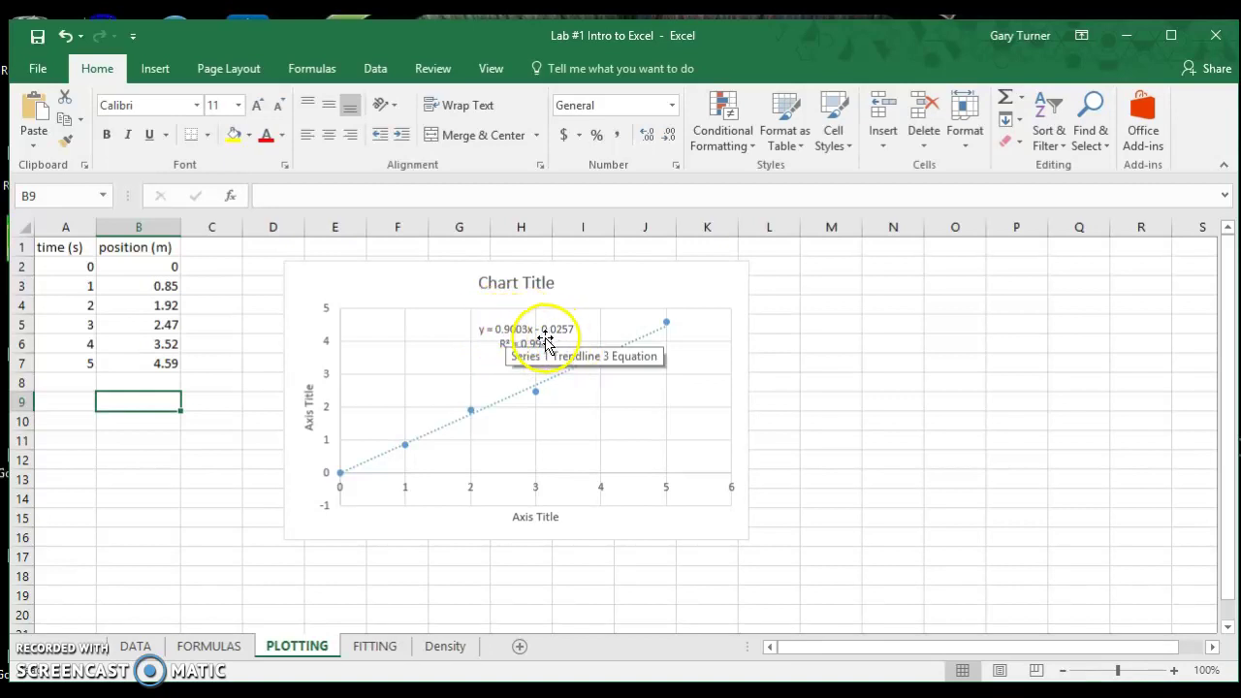
pyautogui.click(209, 646)
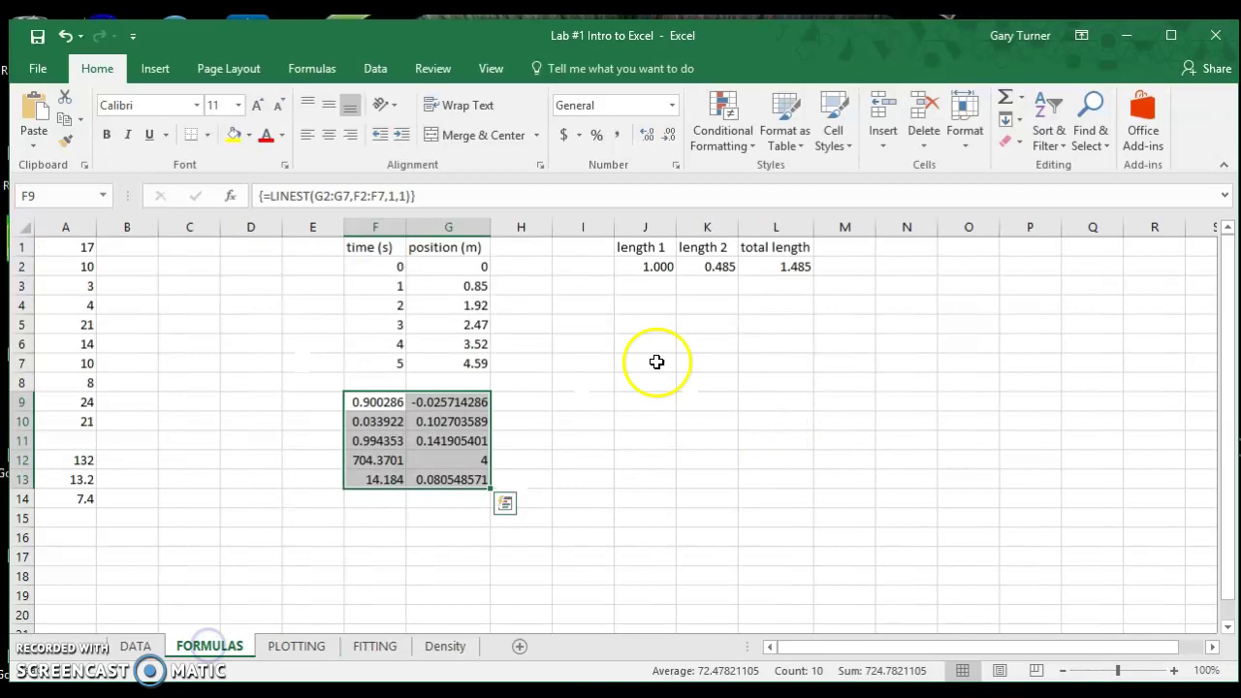
pyautogui.click(361, 402)
pyautogui.moveTo(372, 400); pyautogui.dragTo(457, 404)
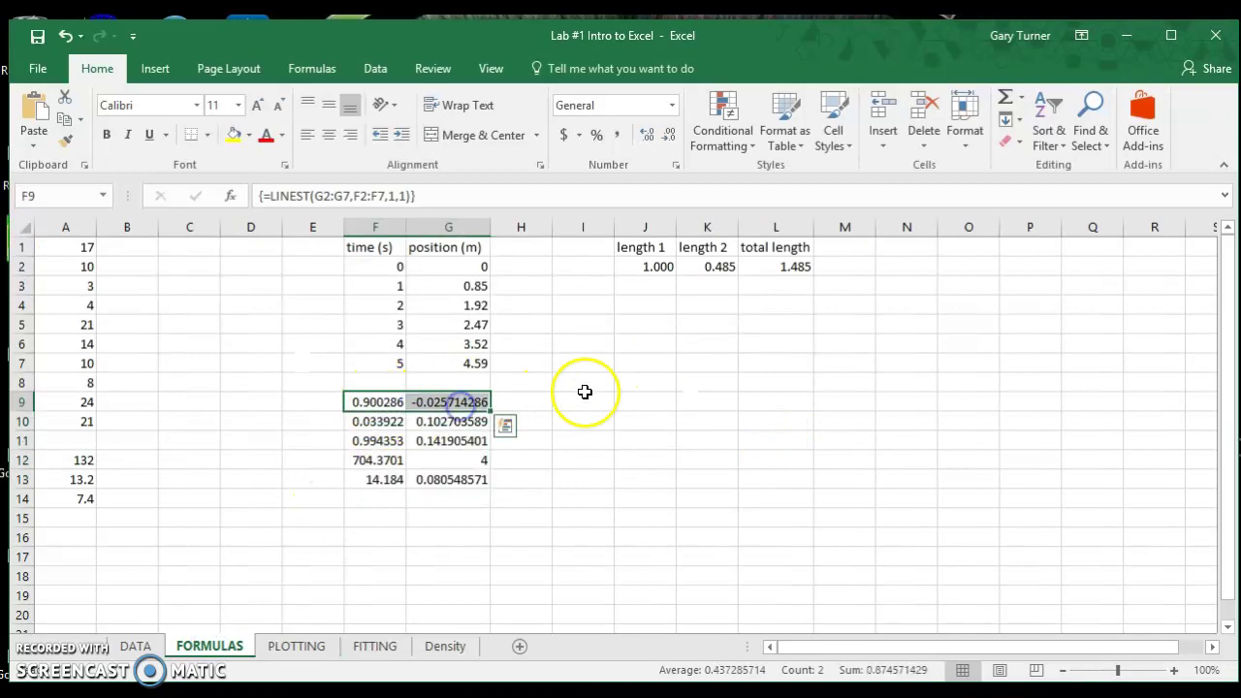
# Step: Highlight the second row of the LINEST results, F10:G10, and examine each of its two cells
pyautogui.click(362, 415)
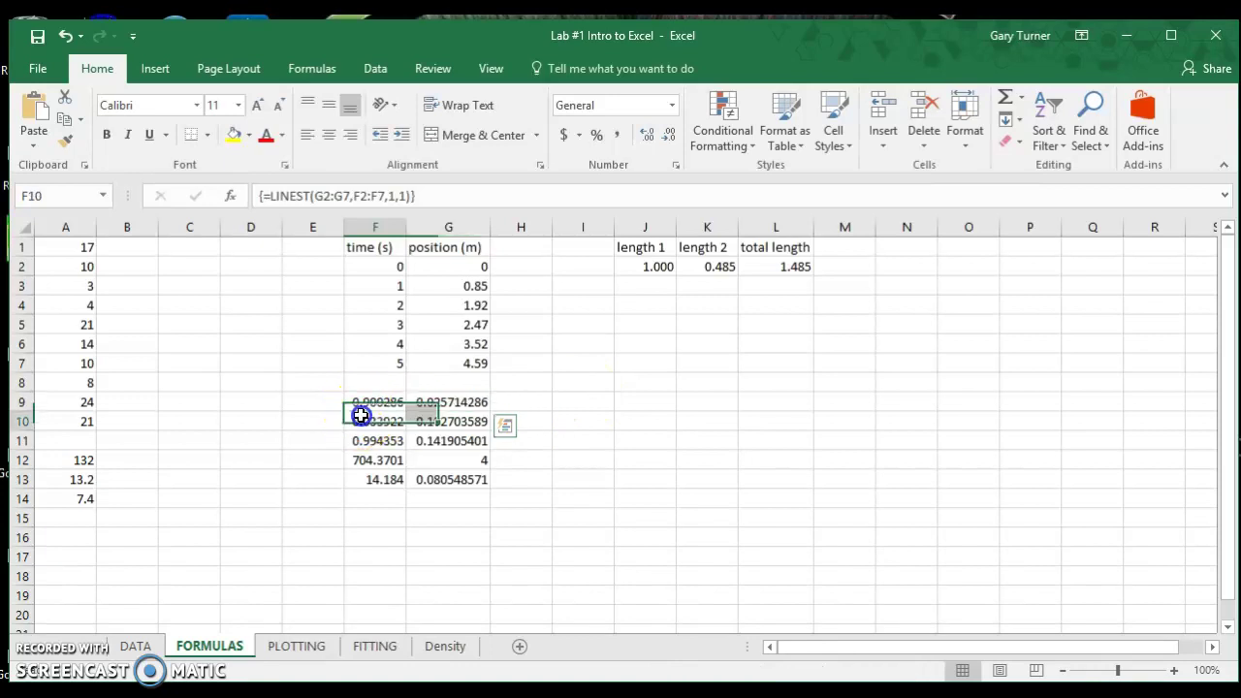
pyautogui.moveTo(373, 419); pyautogui.dragTo(458, 422)
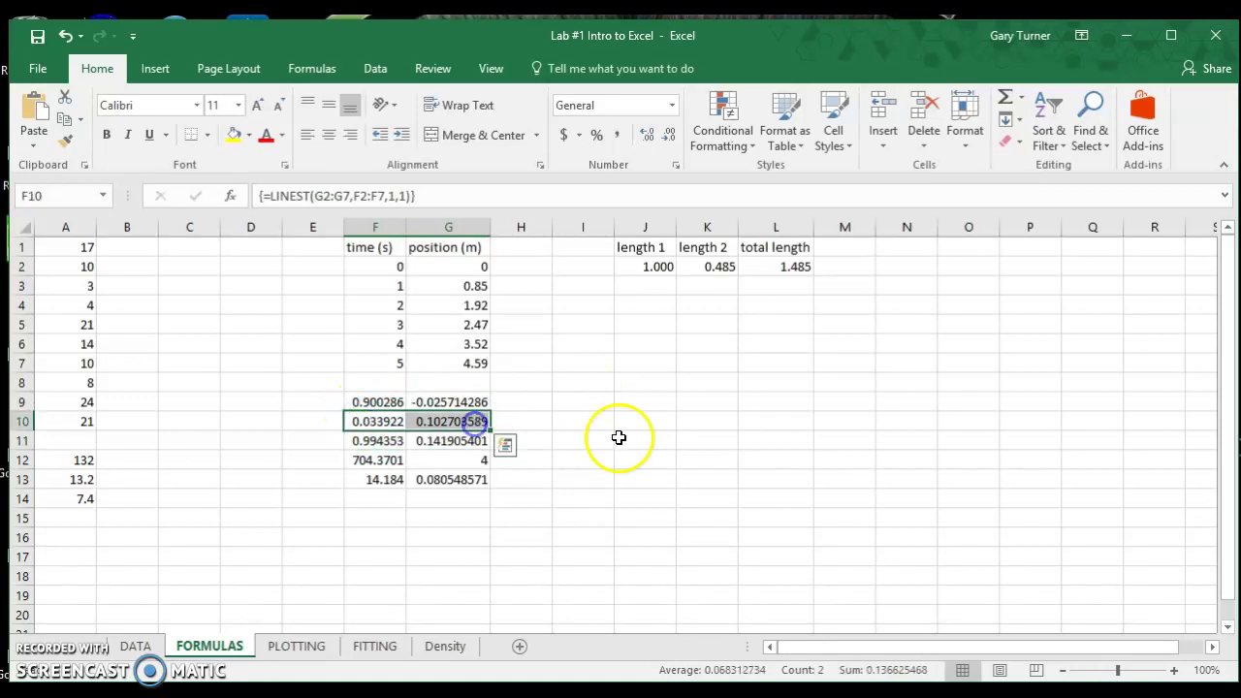
pyautogui.click(386, 422)
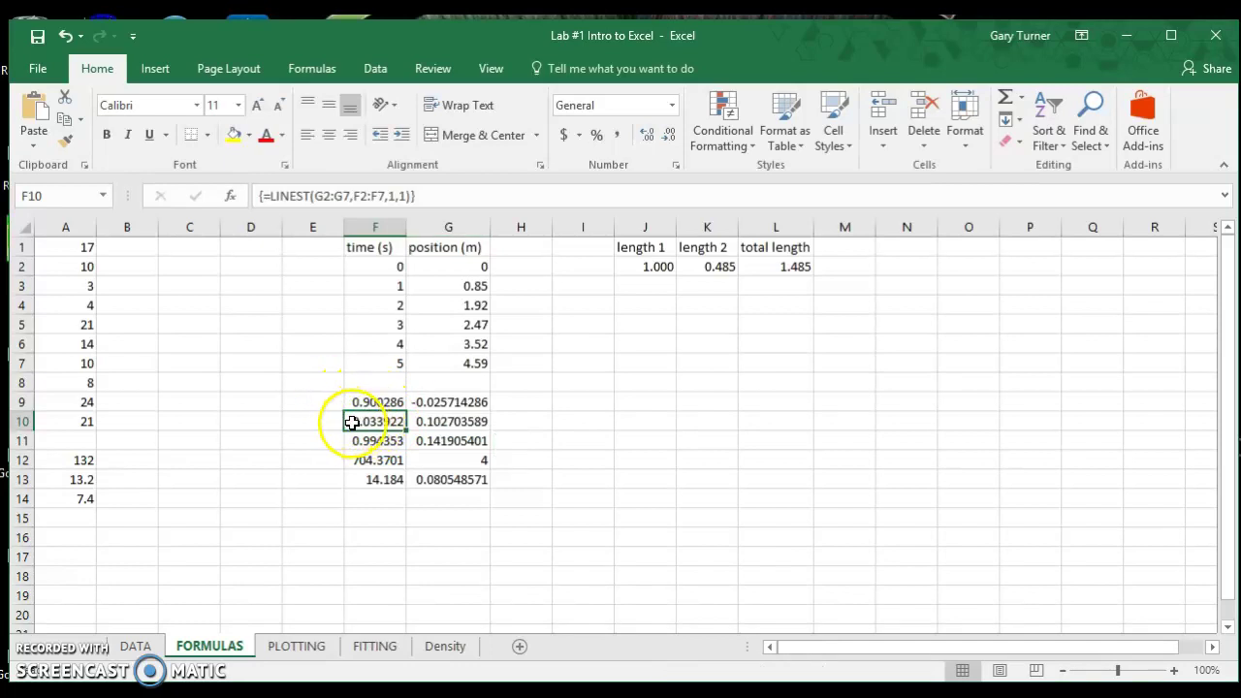
pyautogui.click(448, 423)
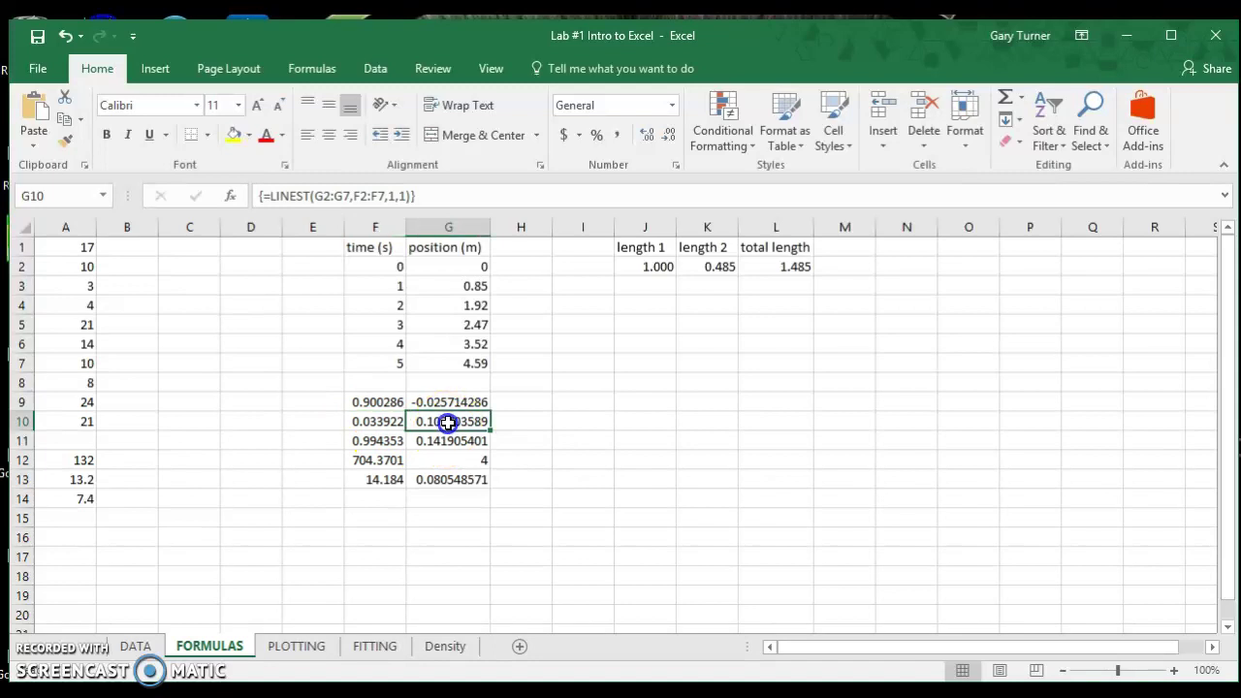